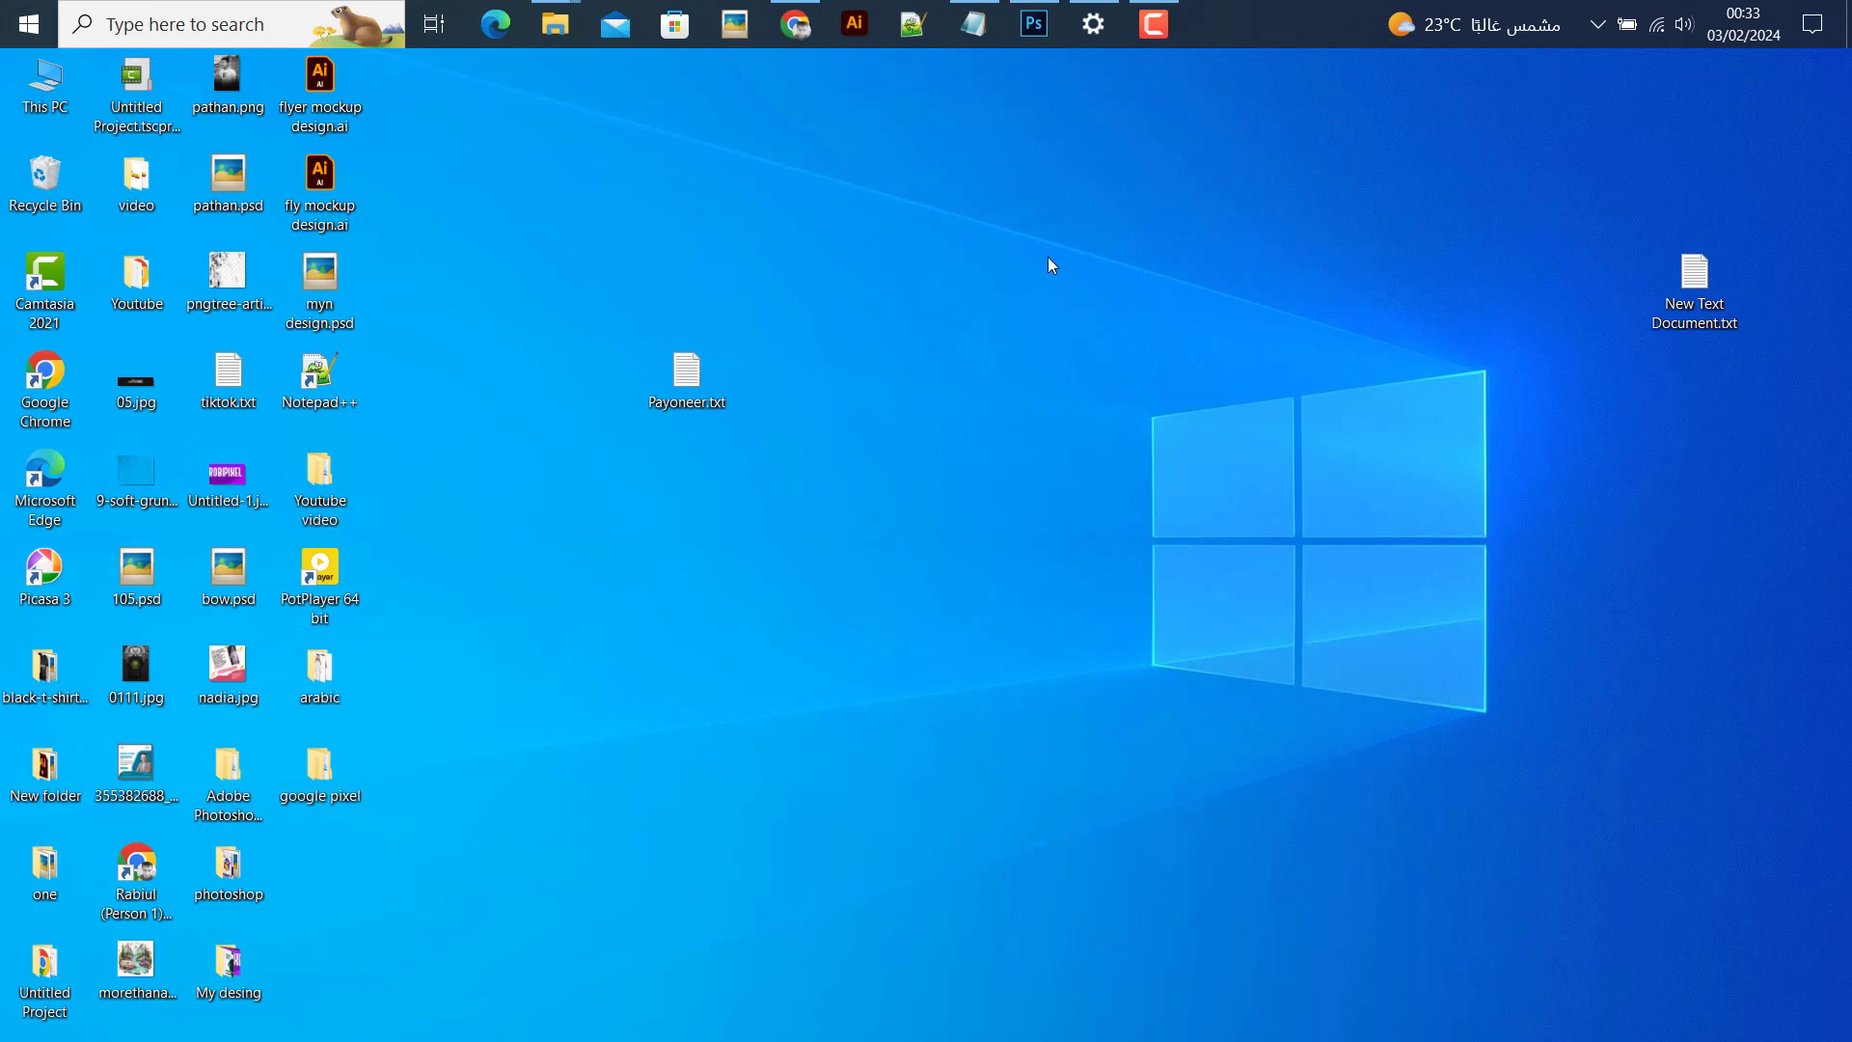
# View the PSD medical social media post template on Freepik in the browser and switch to Photoshop
pyautogui.click(816, 15)
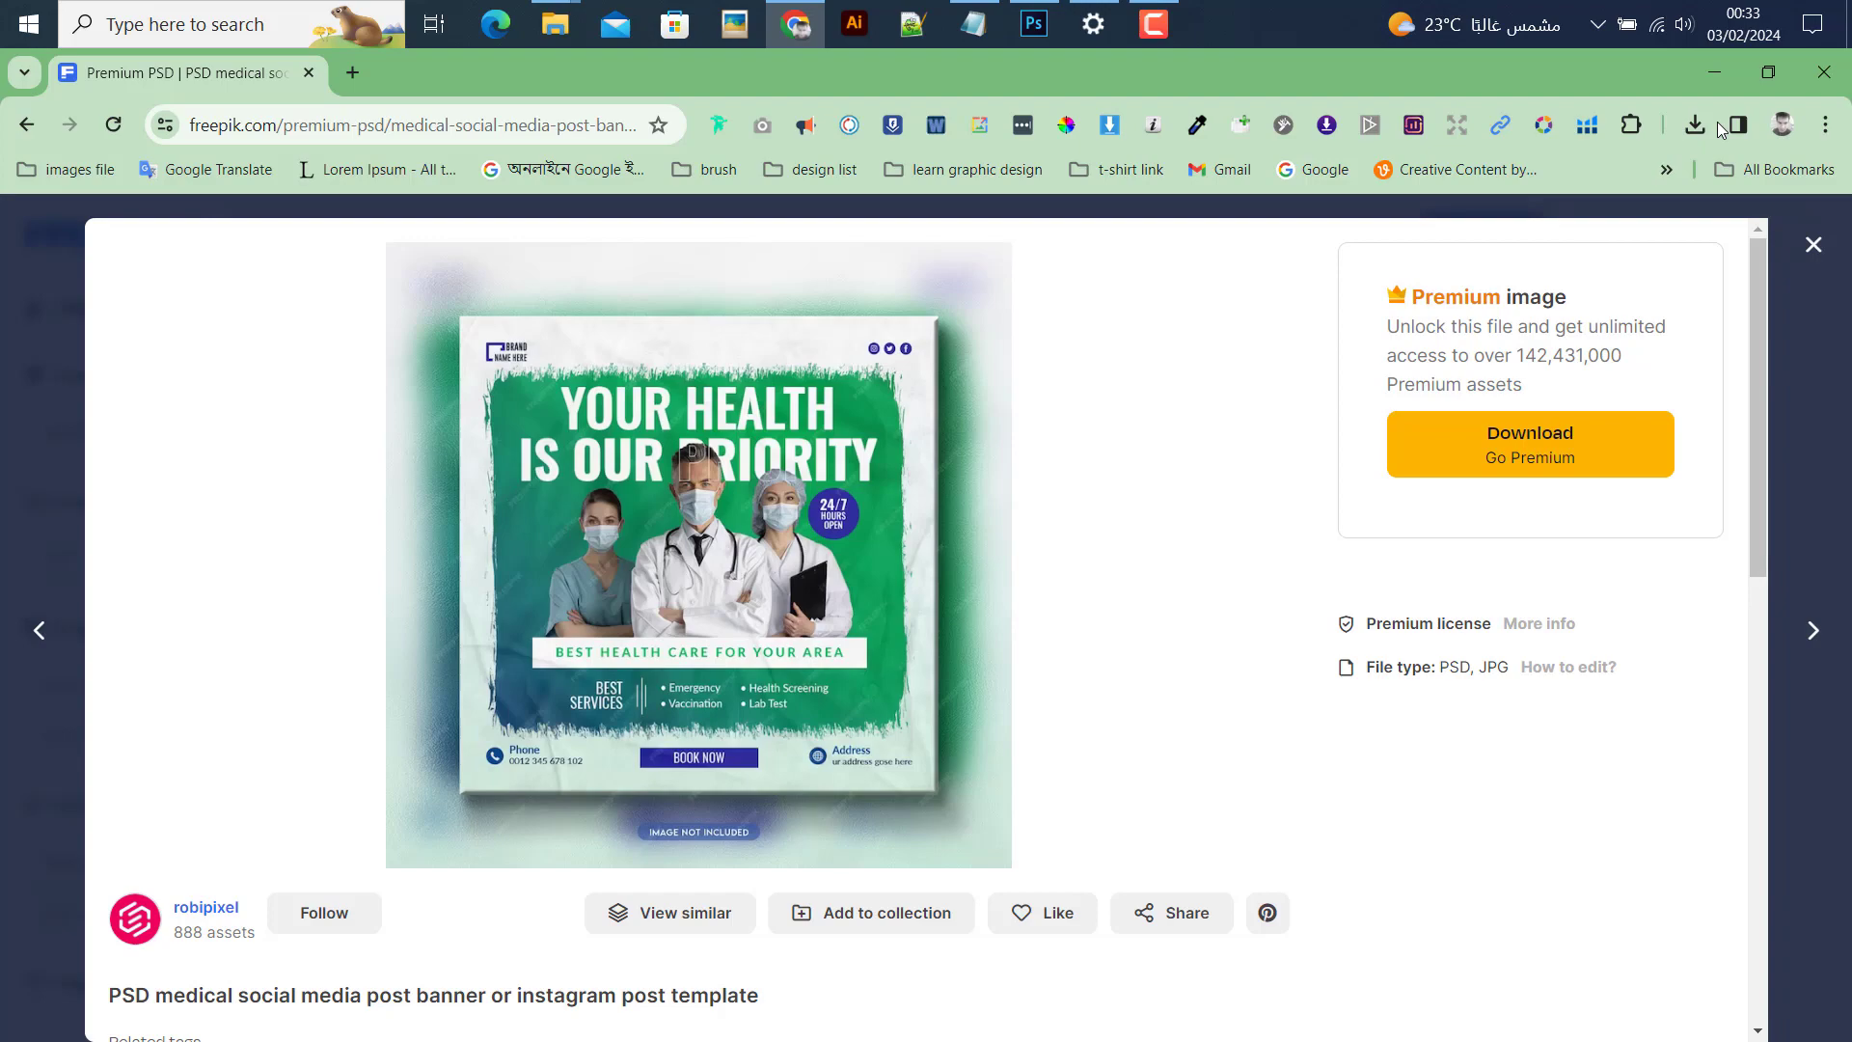
pyautogui.click(1717, 72)
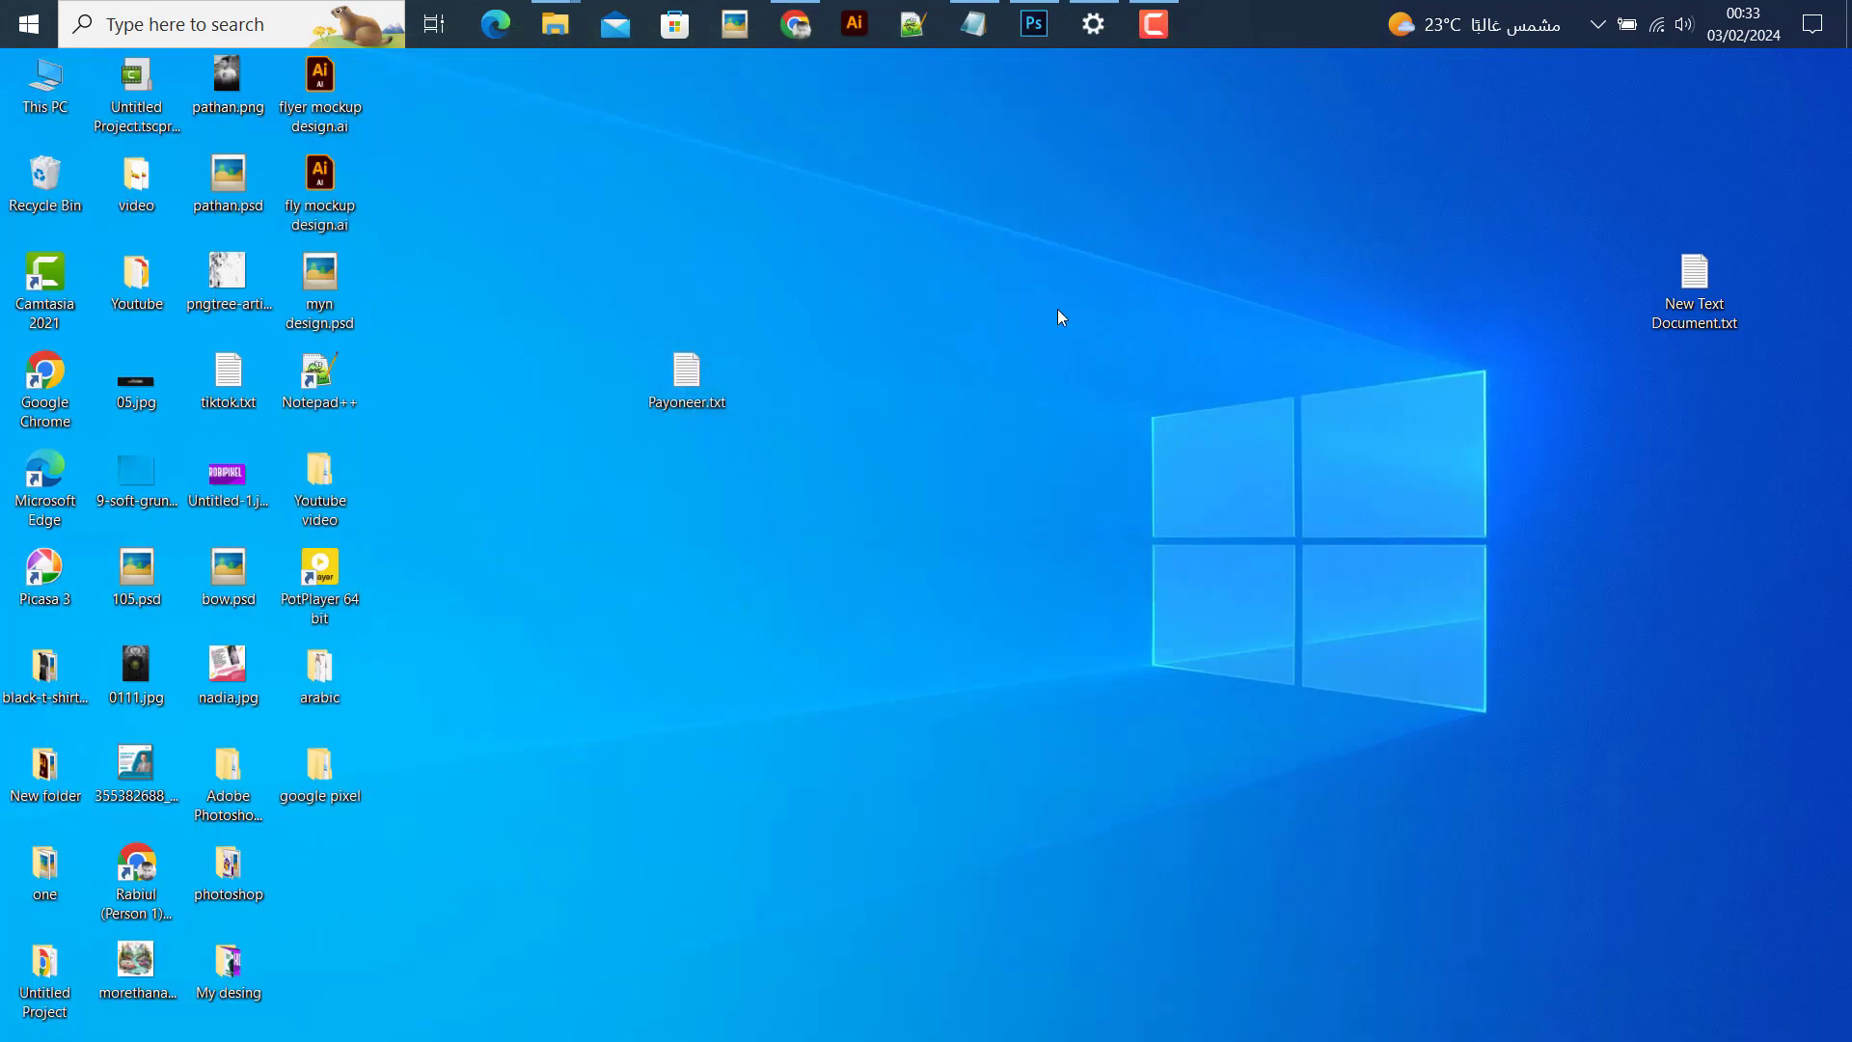
pyautogui.click(1034, 24)
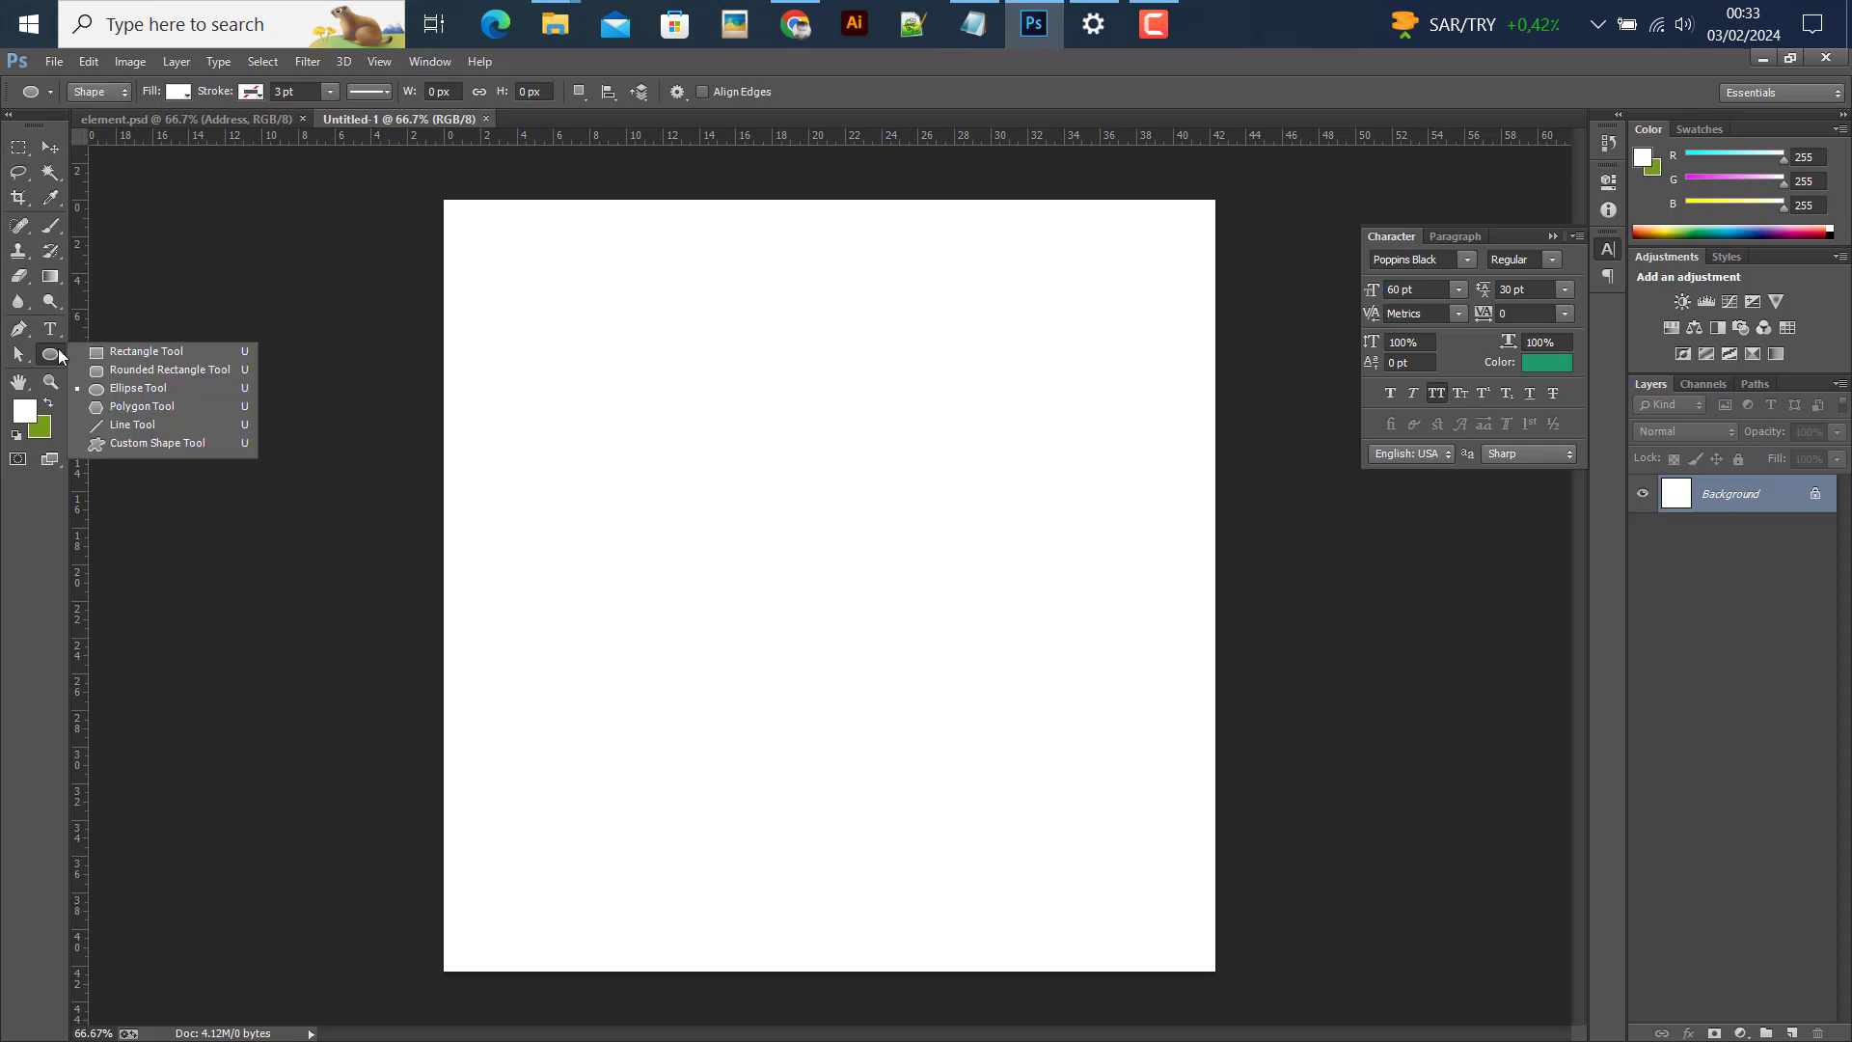
# Draw a square of about 78 px in the canvas's upper-left corner with the Rectangle tool and fill it with the background colour
pyautogui.click(164, 349)
pyautogui.moveTo(441, 196); pyautogui.dragTo(496, 248)
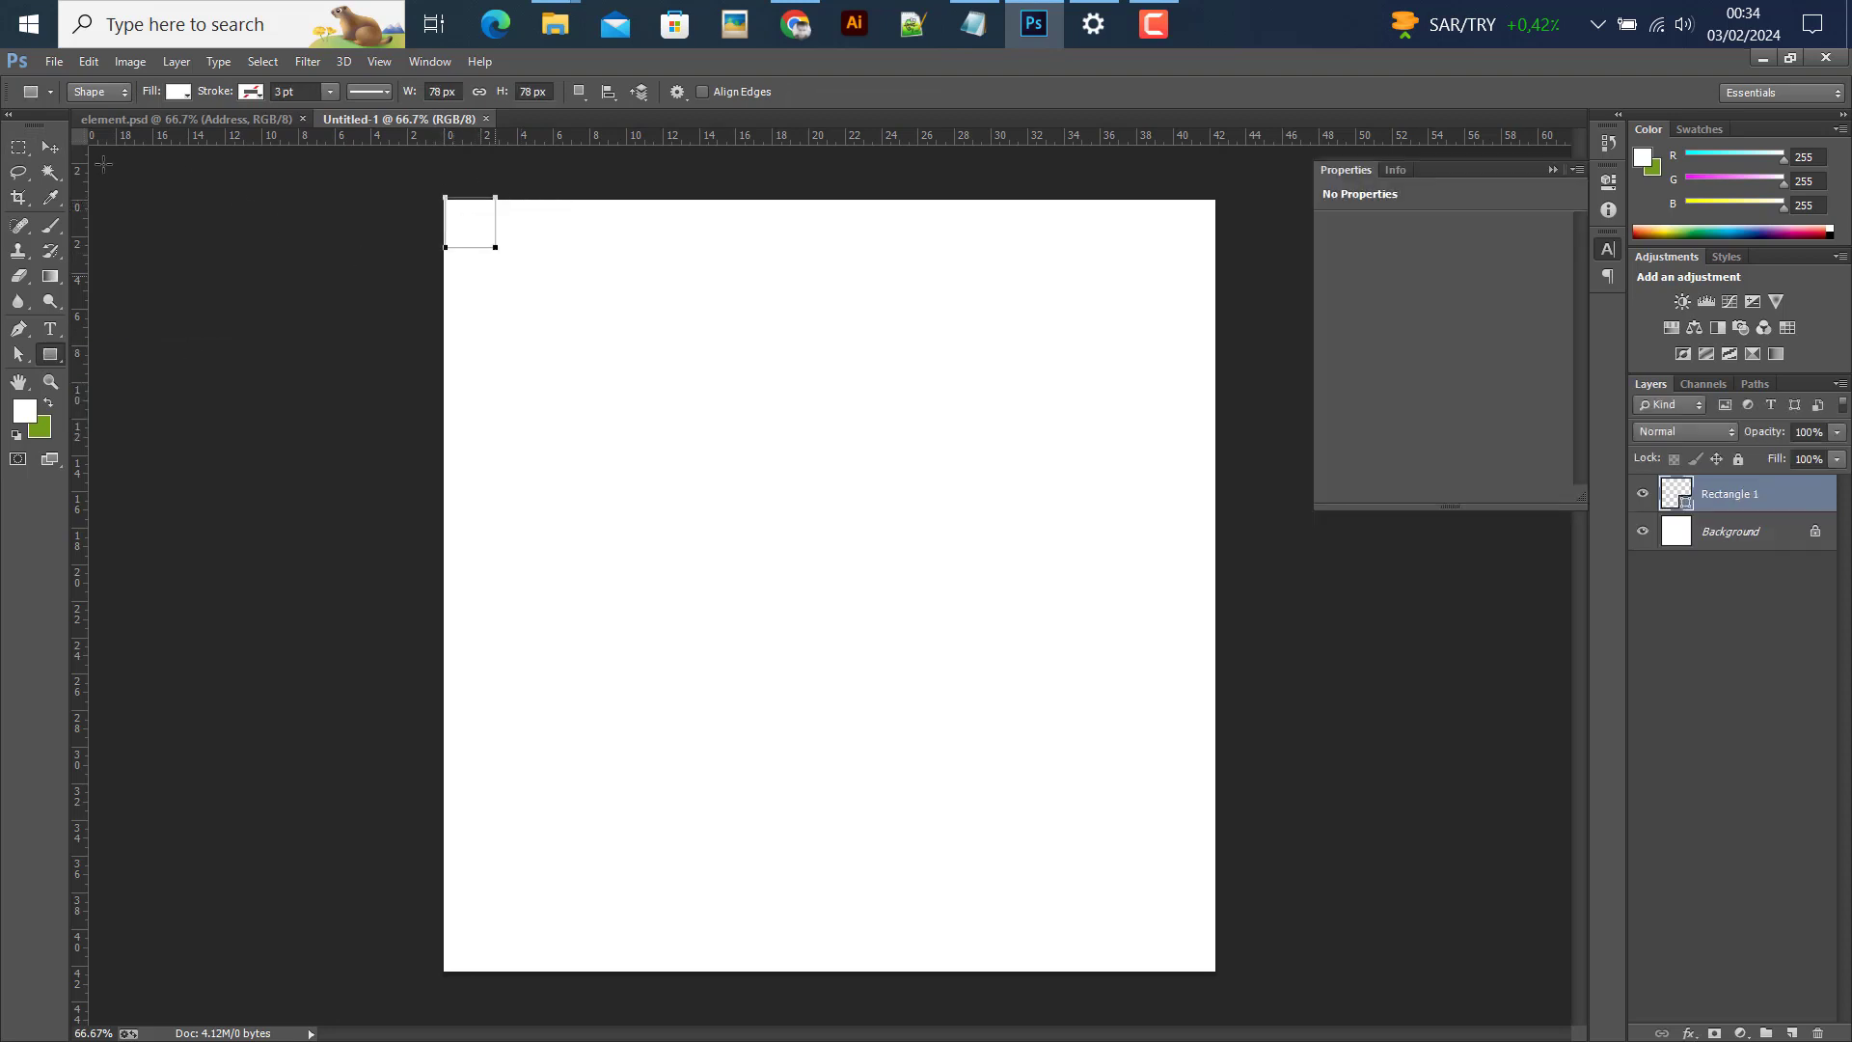
pyautogui.click(51, 154)
pyautogui.hotkey('ctrl', 'BackSpace')
# Place margin guides on all four sides of the canvas, using the small square in opposite corners as the gauge
pyautogui.moveTo(80, 290); pyautogui.dragTo(494, 289)
pyautogui.moveTo(483, 136); pyautogui.dragTo(483, 247)
pyautogui.moveTo(453, 225); pyautogui.dragTo(1167, 947)
pyautogui.moveTo(81, 687); pyautogui.dragTo(1174, 889)
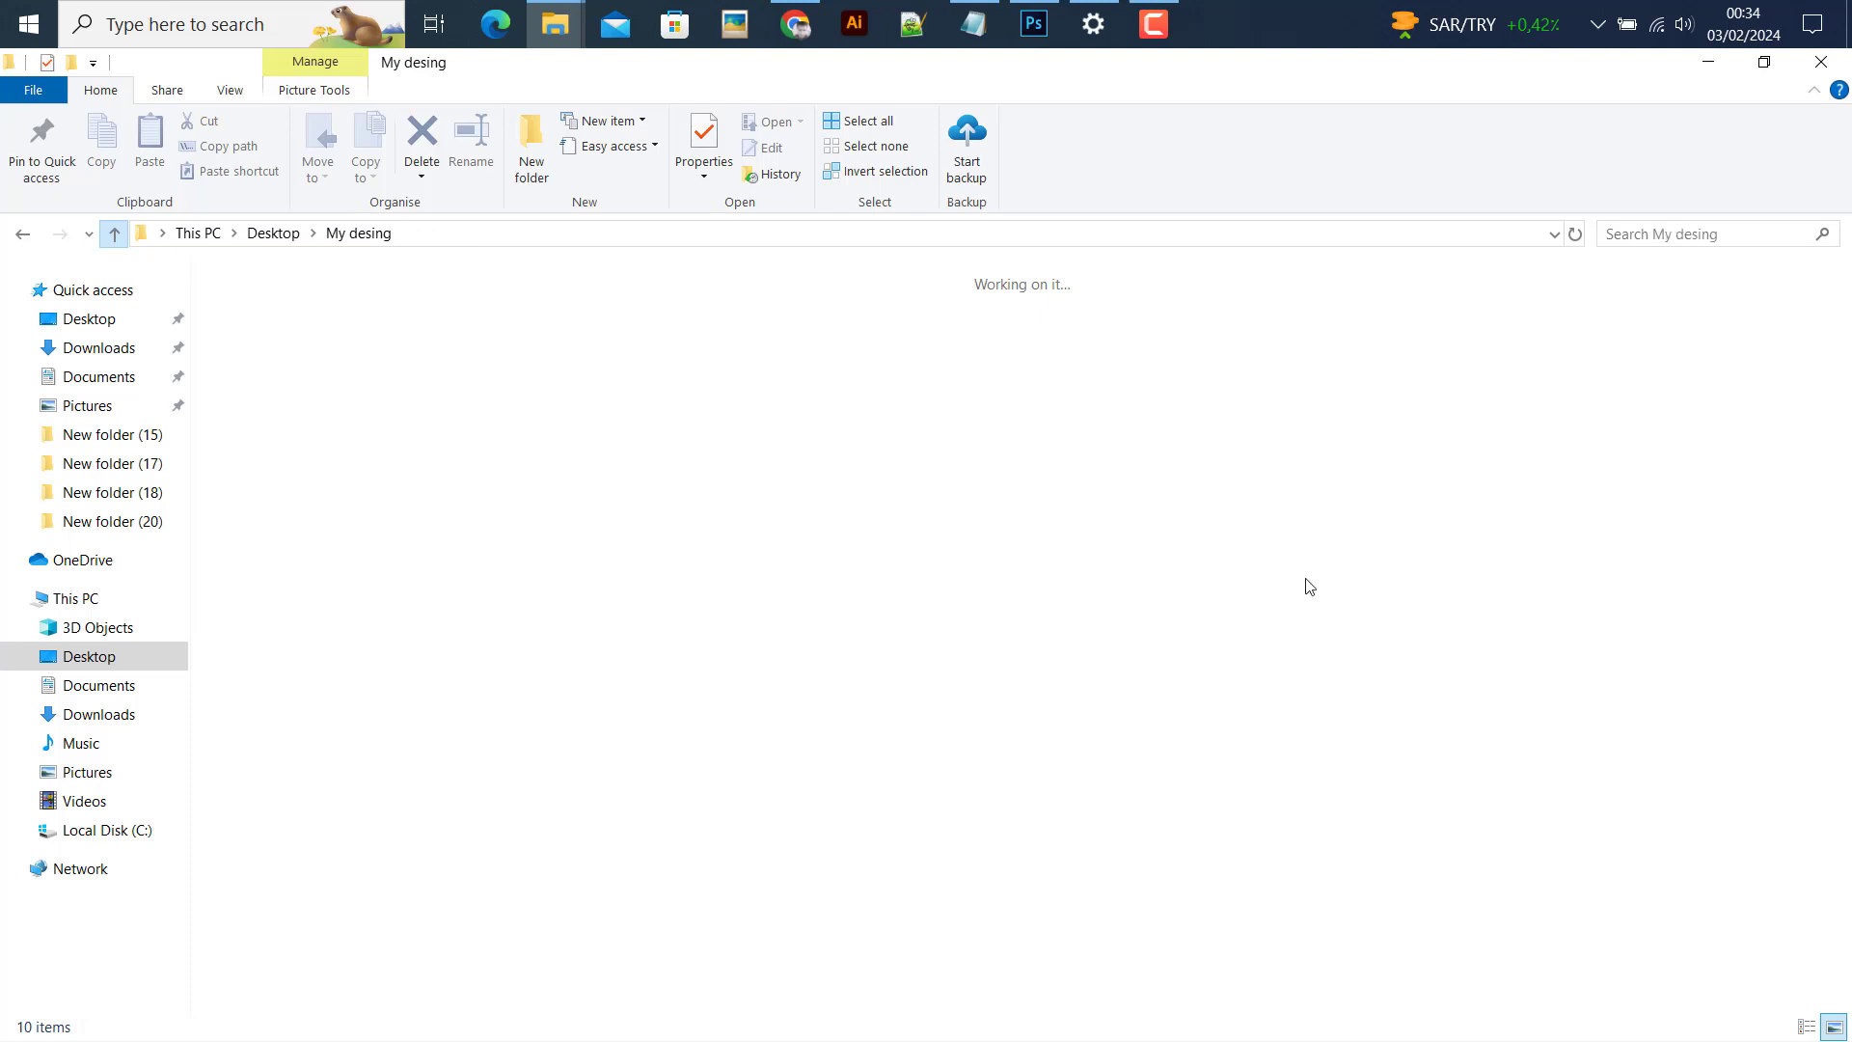
# Place brush.png from New folder (20) in the centre of the canvas and enlarge it to about 108%
pyautogui.doubleClick(675, 617)
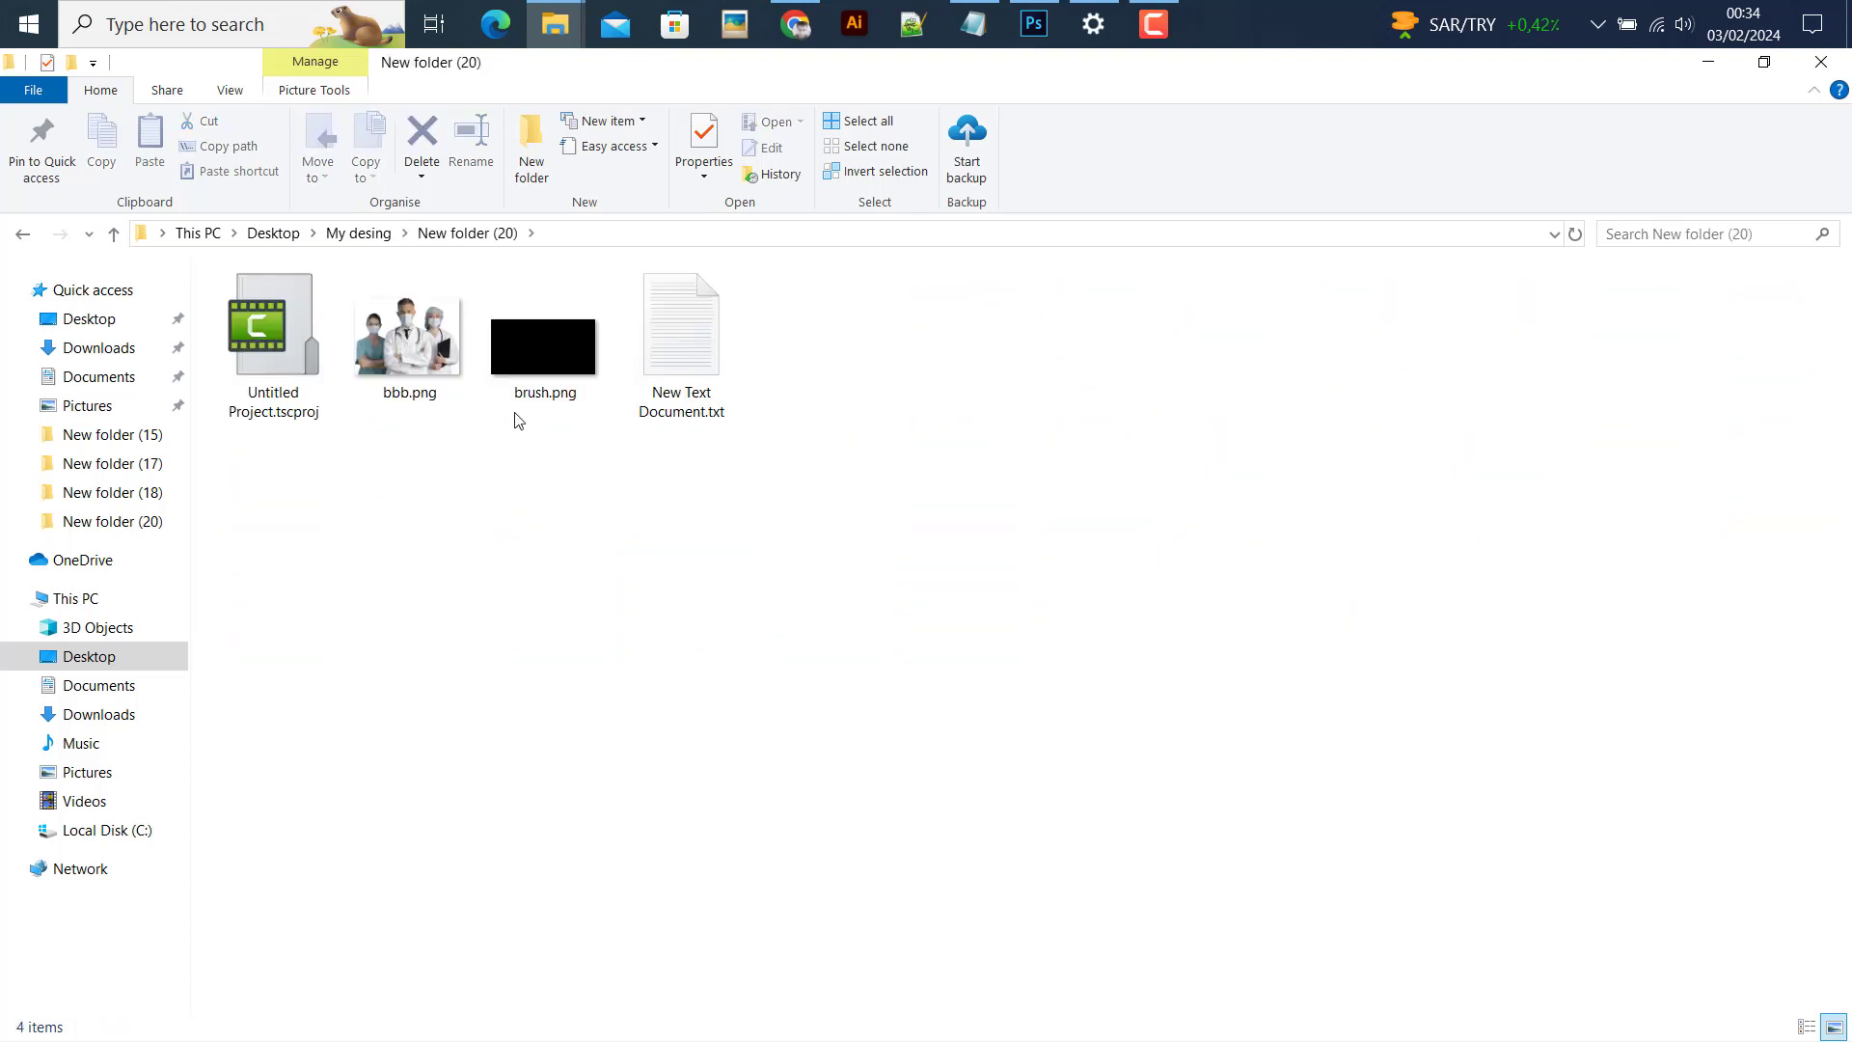
pyautogui.moveTo(500, 333)
pyautogui.mouseDown()
pyautogui.moveTo(537, 345)
pyautogui.moveTo(535, 369)
pyautogui.moveTo(1030, 43)
pyautogui.moveTo(865, 385)
pyautogui.moveTo(609, 425)
pyautogui.mouseUp()
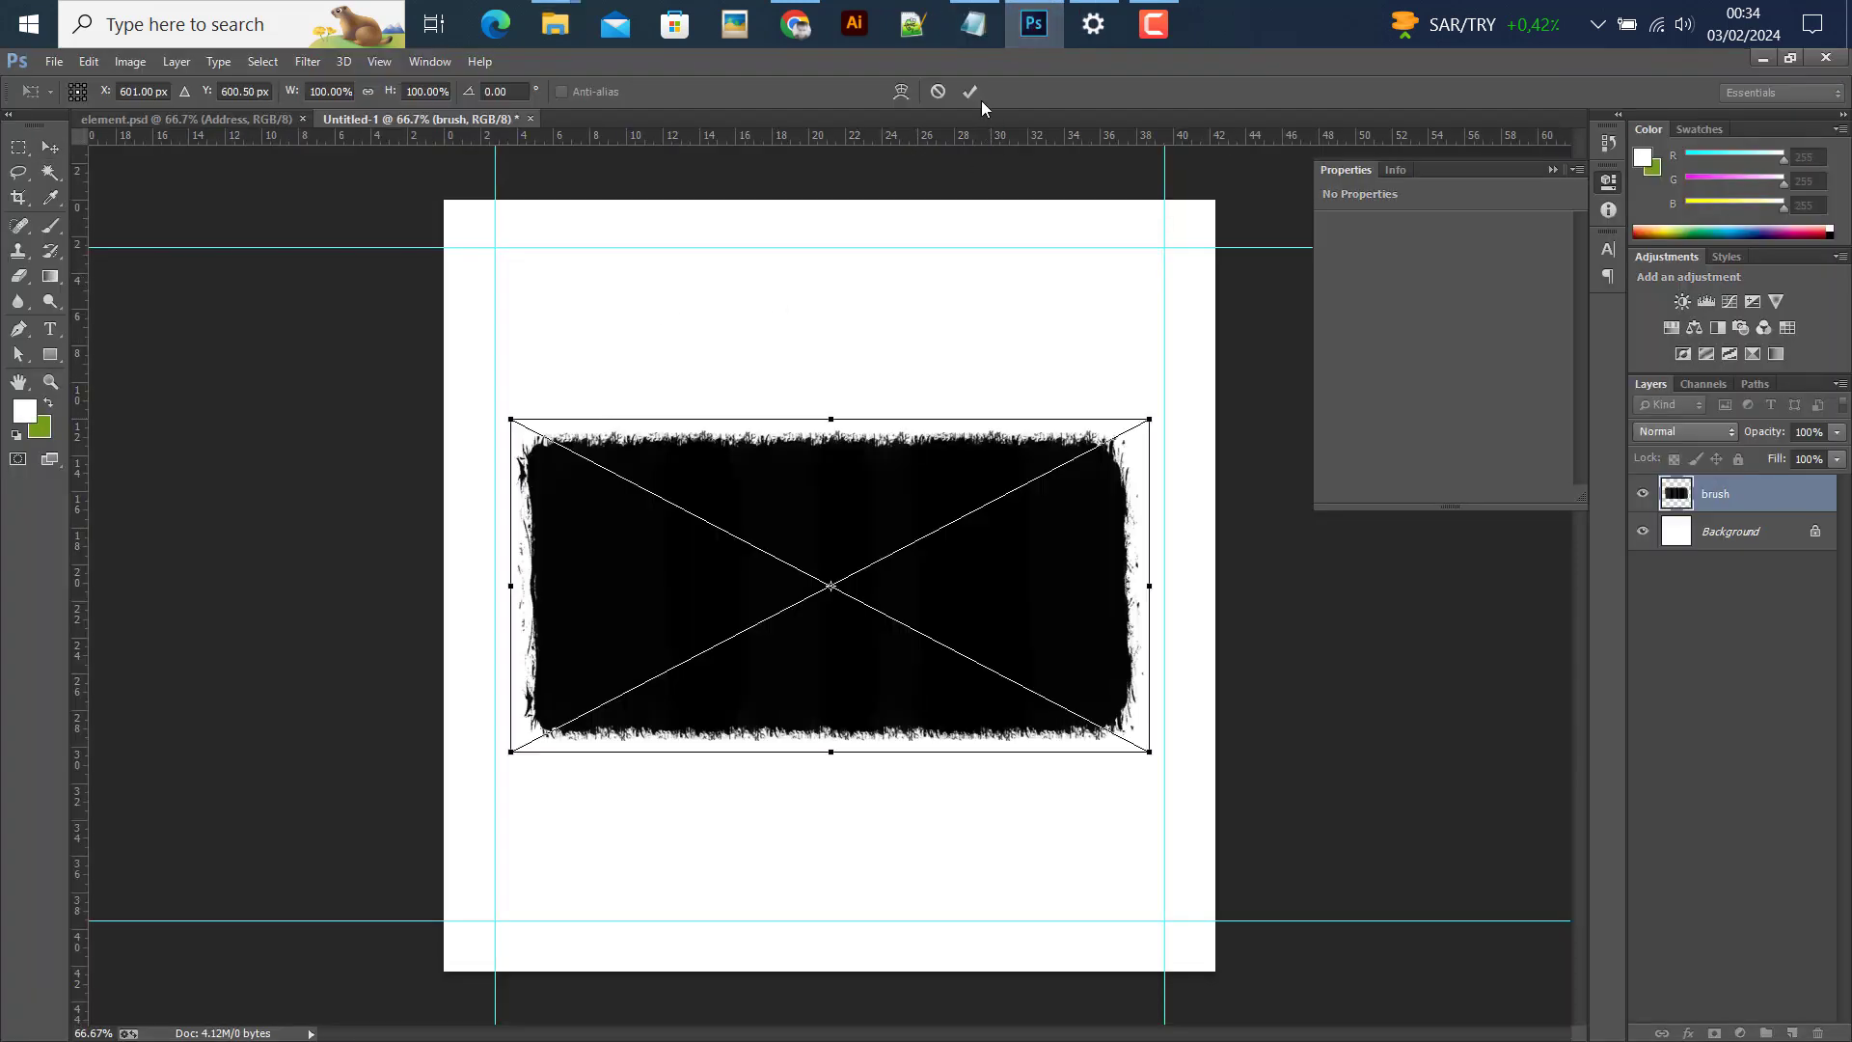
pyautogui.press('Return')
pyautogui.hotkey('ctrl', 't')
pyautogui.moveTo(1147, 420); pyautogui.dragTo(1174, 405)
pyautogui.click(968, 91)
# Duplicate the brush layer and move the copy straight down until it meets the original's lower edge
pyautogui.rightClick(1722, 489)
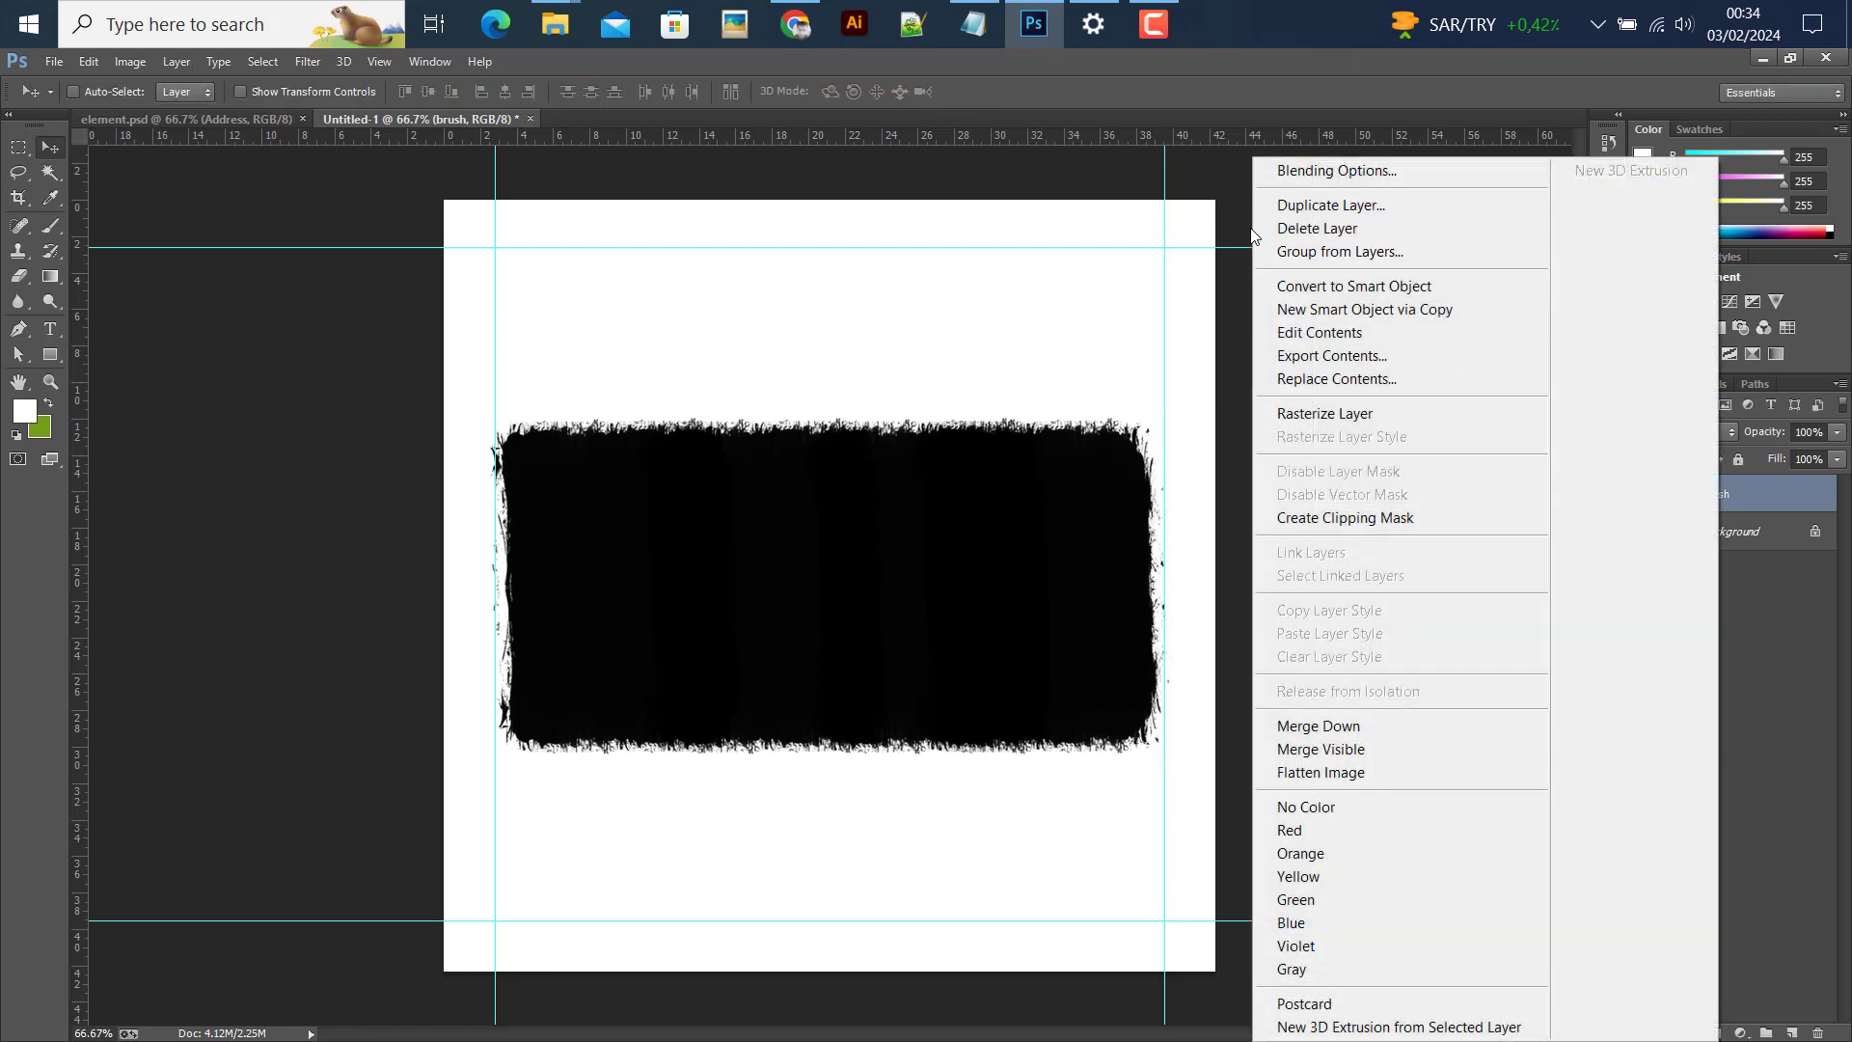
pyautogui.click(1293, 214)
pyautogui.click(1102, 319)
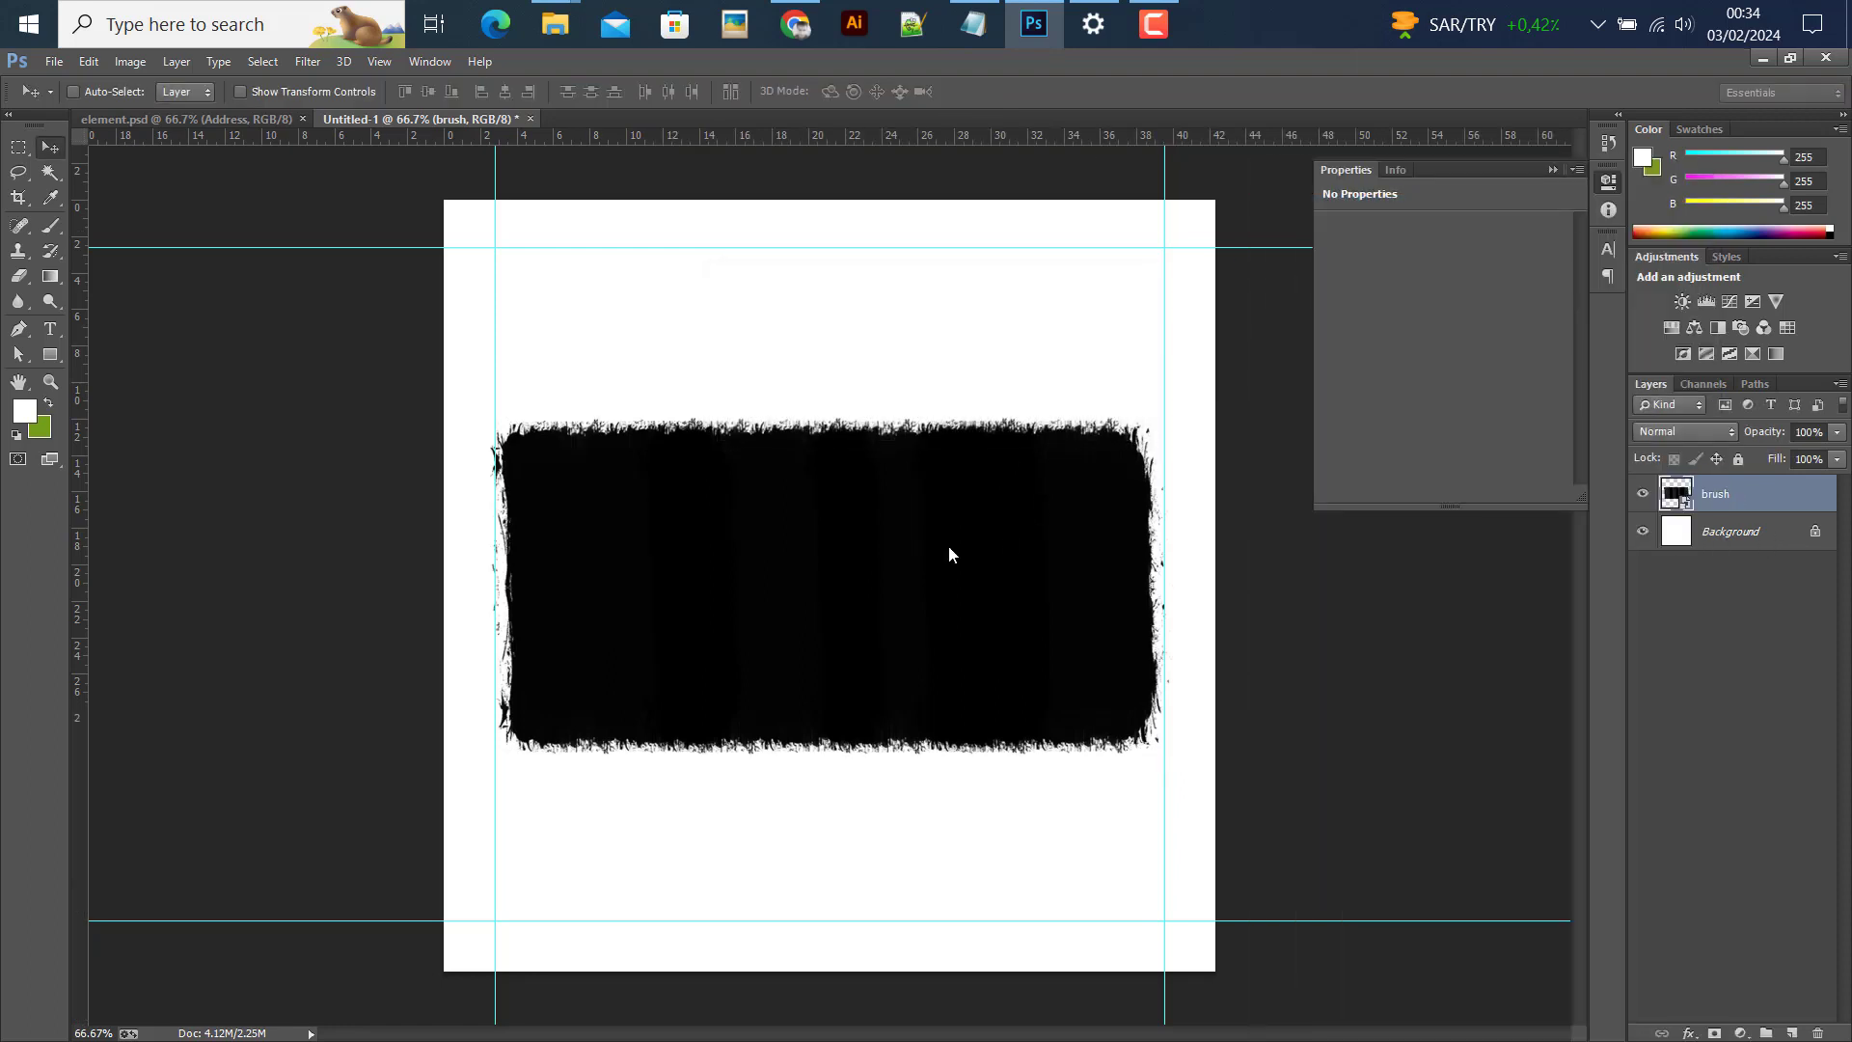
pyautogui.moveTo(992, 583)
pyautogui.mouseDown()
pyautogui.moveTo(876, 661)
pyautogui.moveTo(832, 898)
pyautogui.mouseUp()
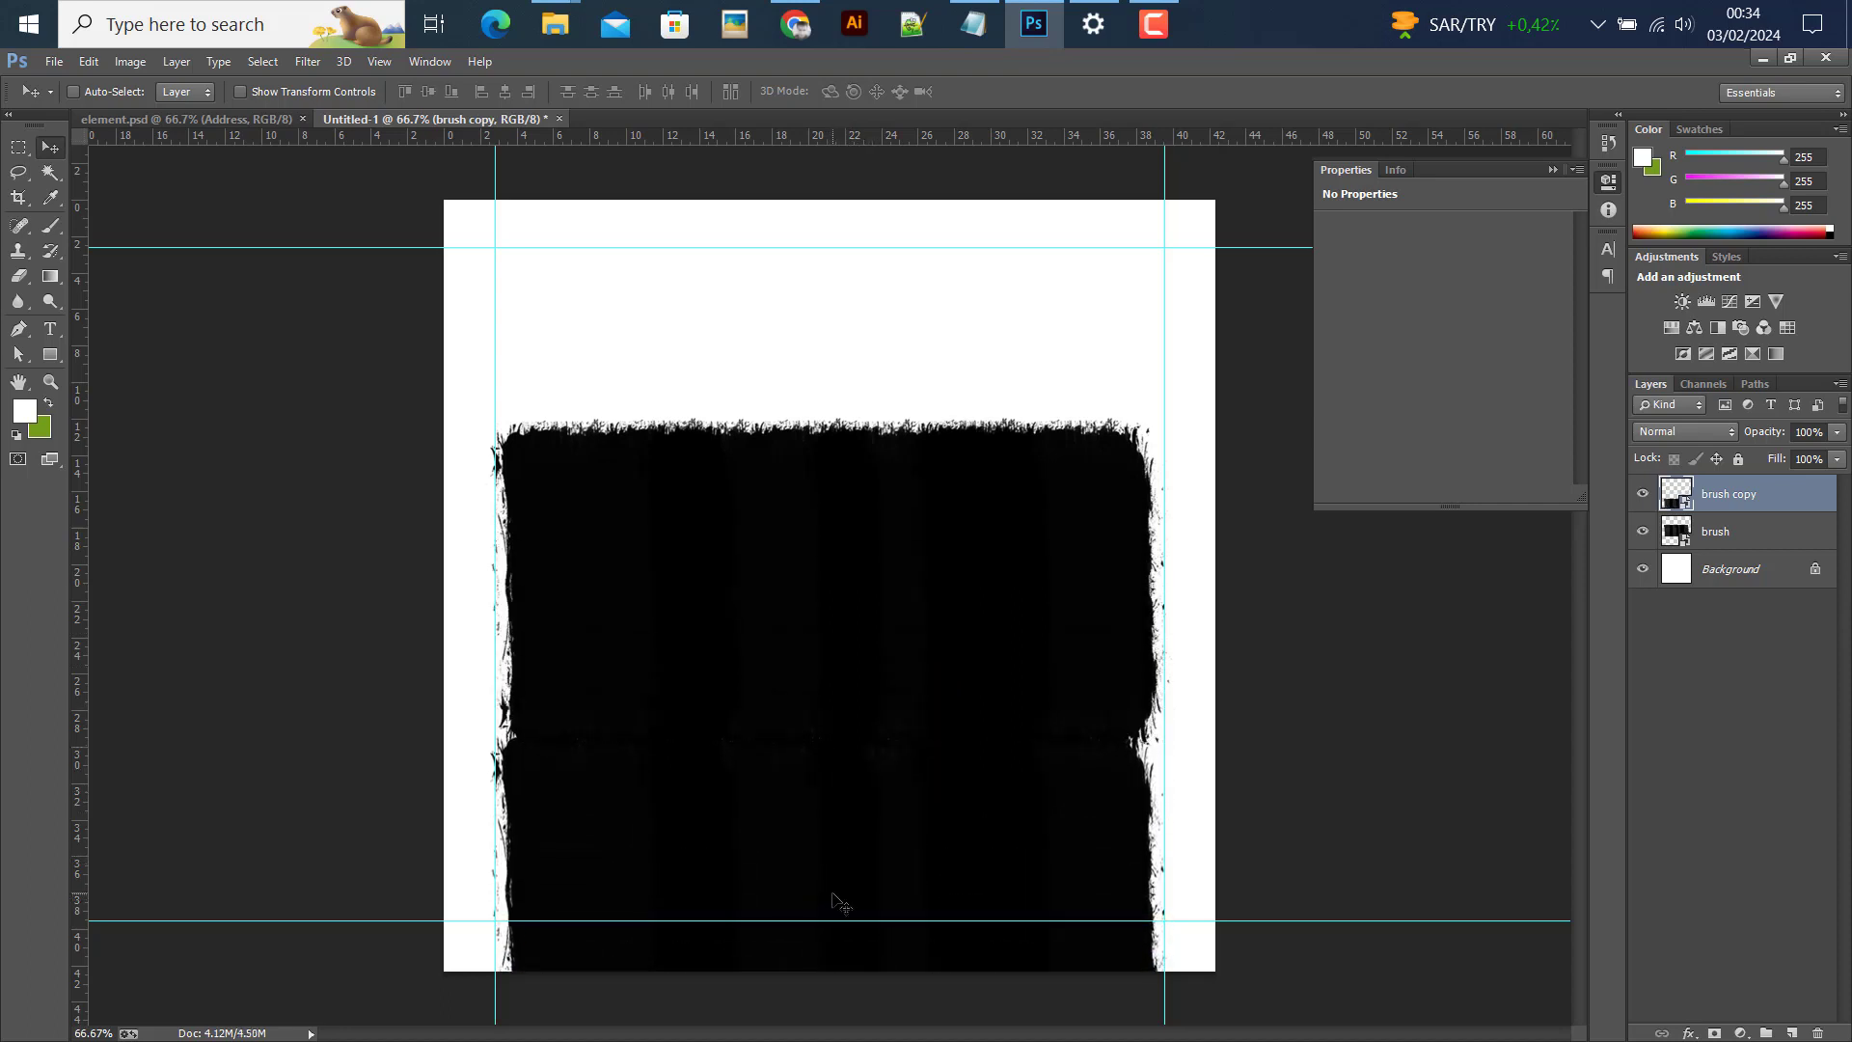
# Flip the duplicated brush layer horizontally
pyautogui.hotkey('ctrl', 't')
pyautogui.rightClick(833, 897)
pyautogui.click(903, 831)
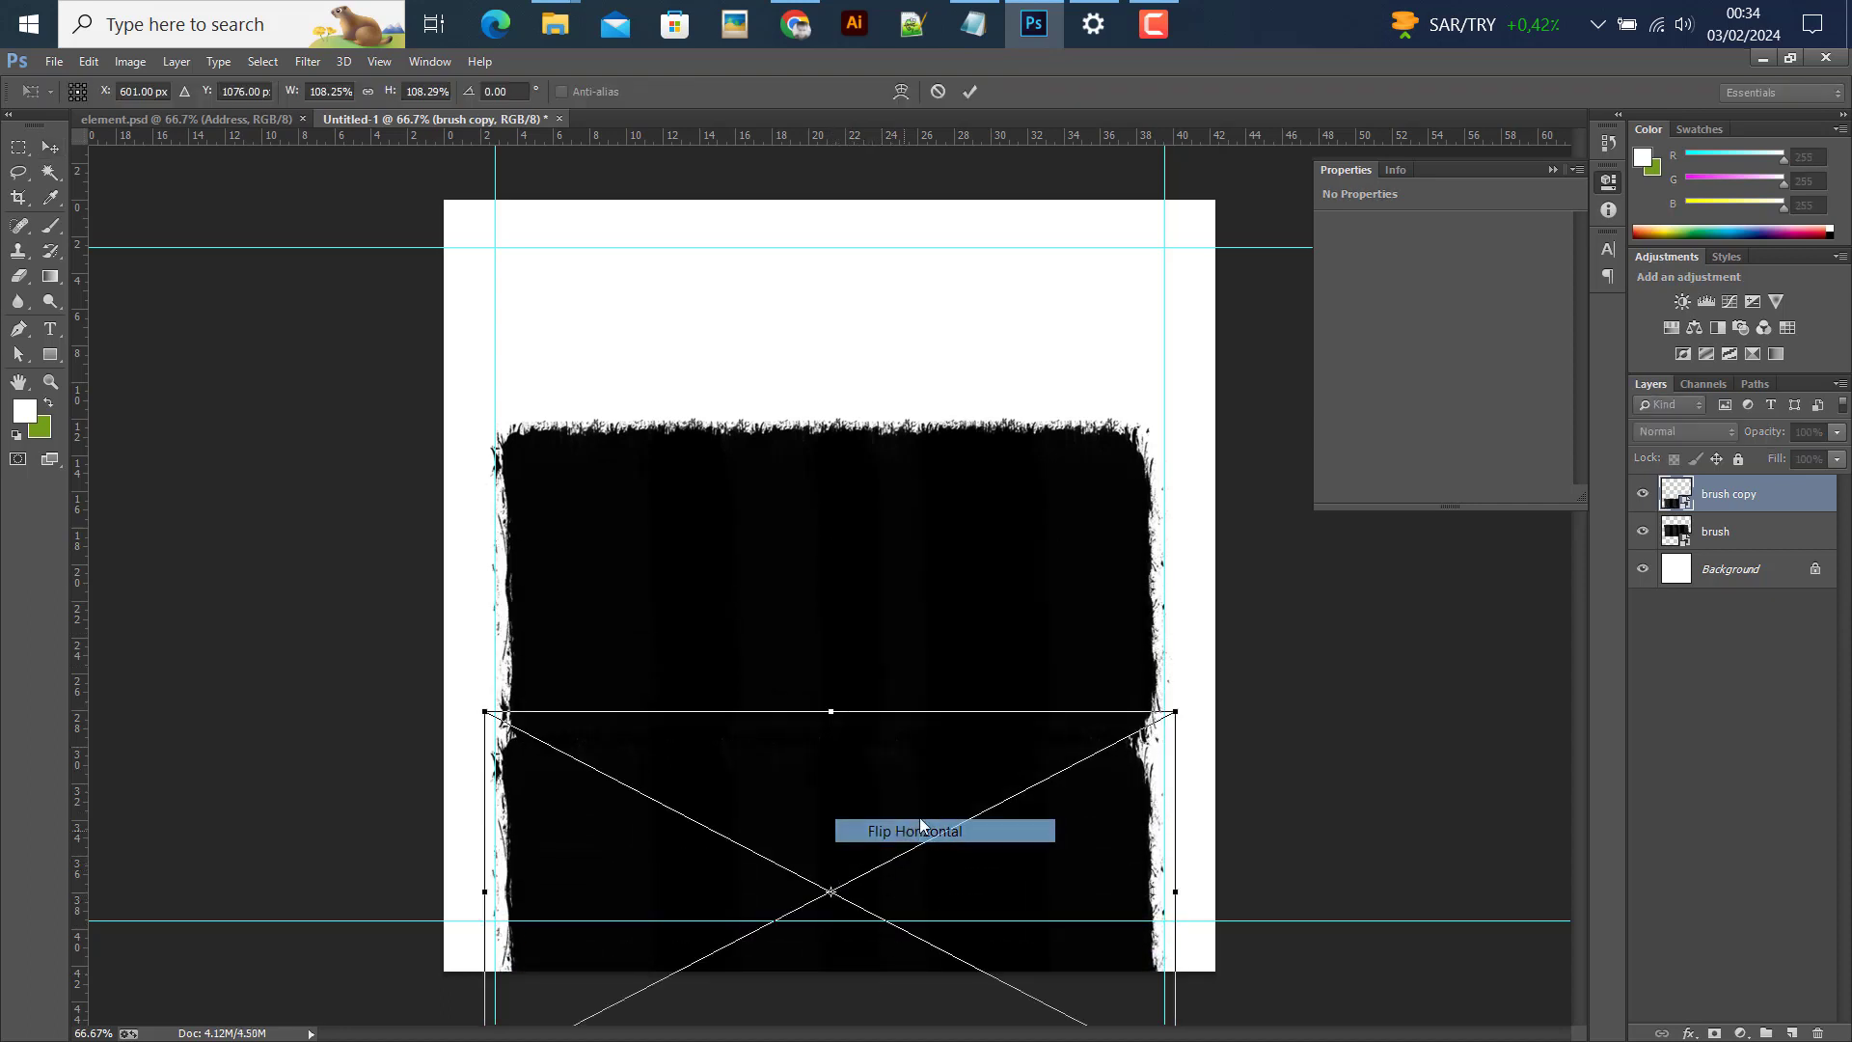
pyautogui.press('Return')
# Move both brush layers up together and enlarge them slightly to span the vertical margin guides
pyautogui.keyDown('shift'); pyautogui.click(1715, 532); pyautogui.keyUp('shift')
pyautogui.moveTo(675, 829); pyautogui.dragTo(676, 682)
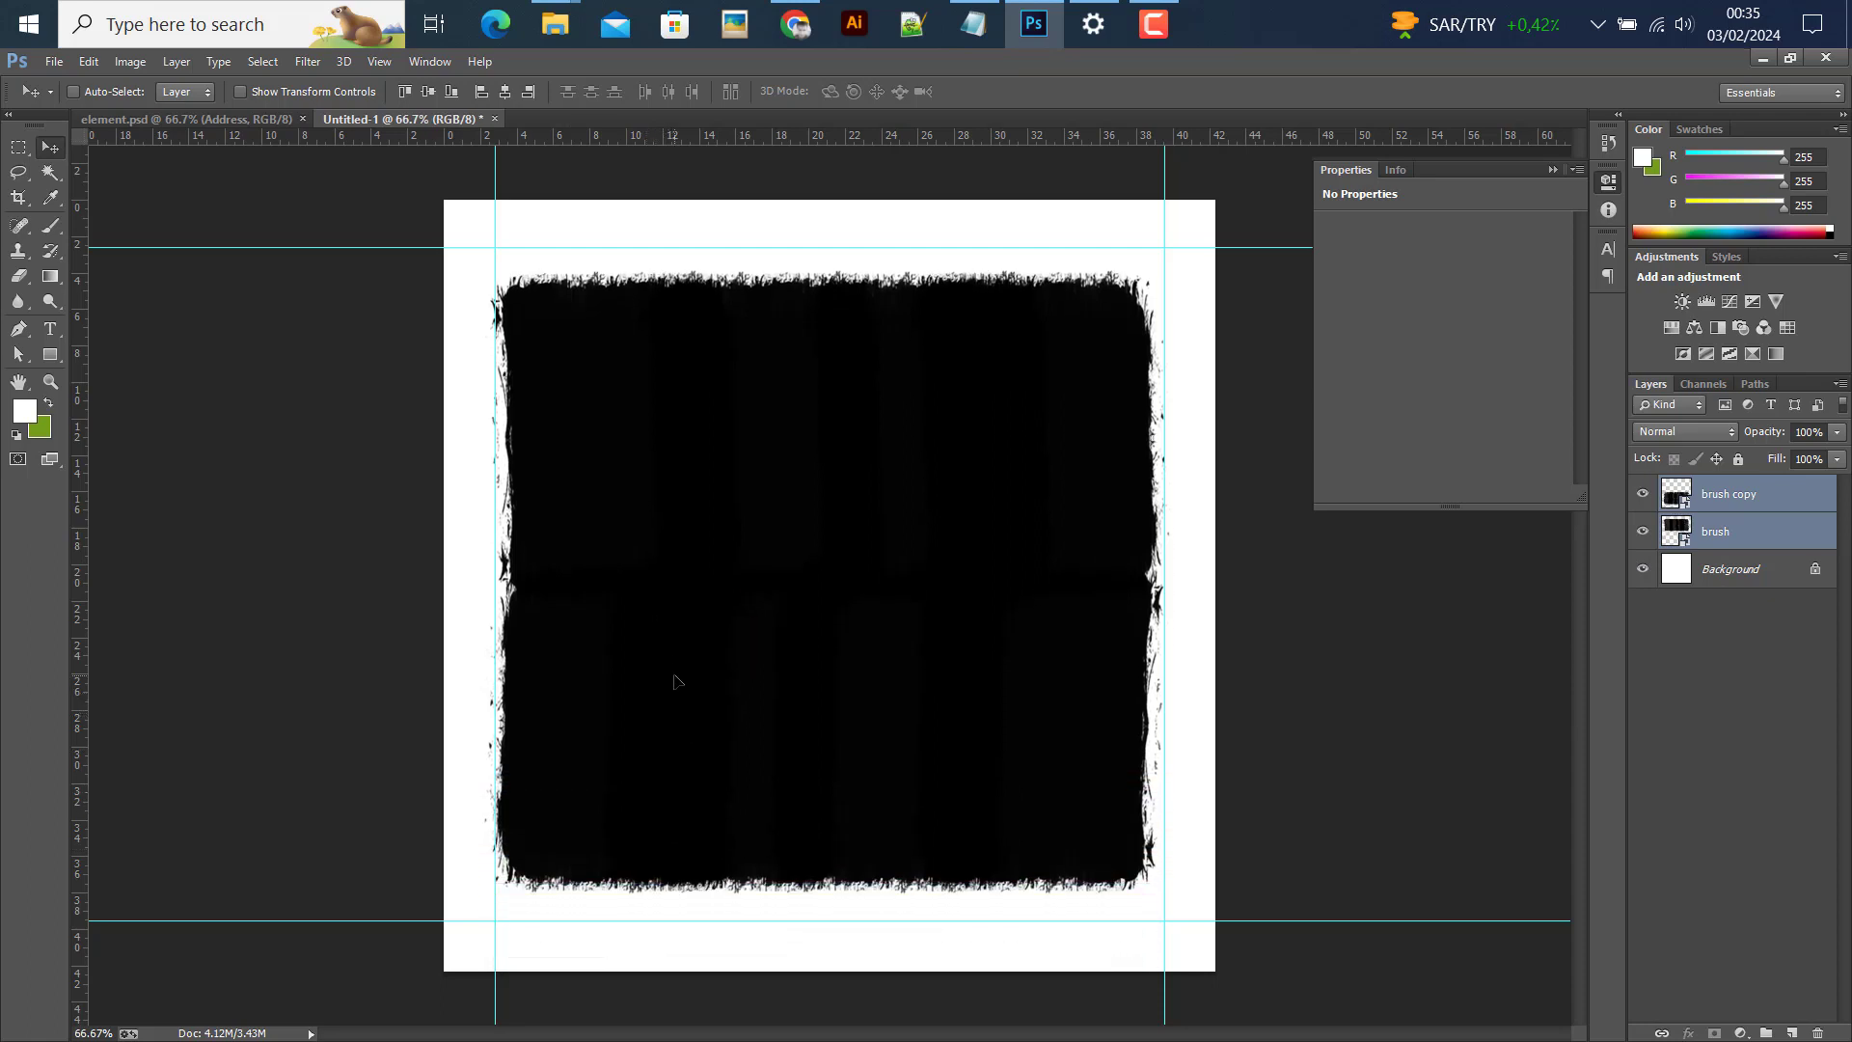
pyautogui.hotkey('ctrl', 't')
pyautogui.moveTo(1170, 272); pyautogui.dragTo(1186, 249)
pyautogui.click(975, 93)
# Merge the two selected brush layers into one layer
pyautogui.rightClick(1678, 521)
pyautogui.click(1850, 503)
pyautogui.rightClick(1782, 517)
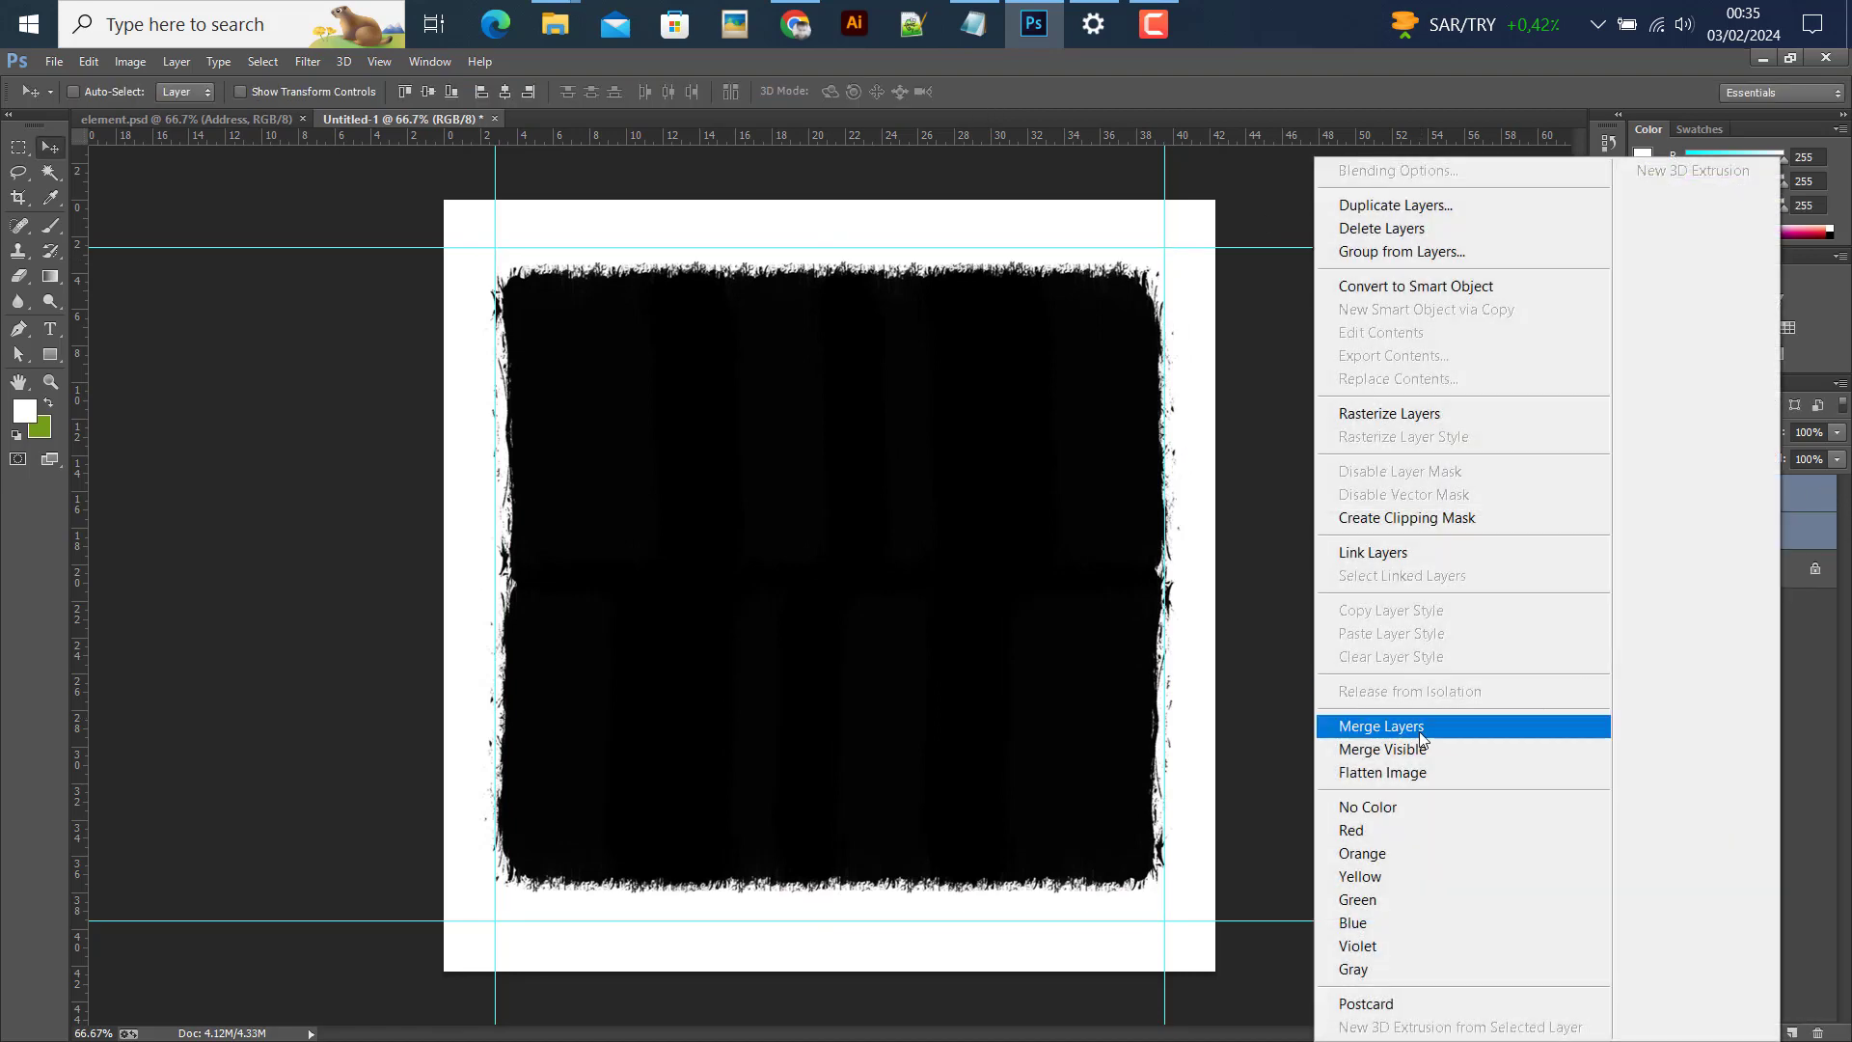
pyautogui.click(1420, 735)
# Centre the merged brush layer horizontally on the canvas and nudge it down about 20 px
pyautogui.hotkey('ctrl', 'a')
pyautogui.click(503, 92)
pyautogui.hotkey('ctrl', 'd')
pyautogui.hotkey('shift', 'Down')
pyautogui.hotkey('shift', 'Down')
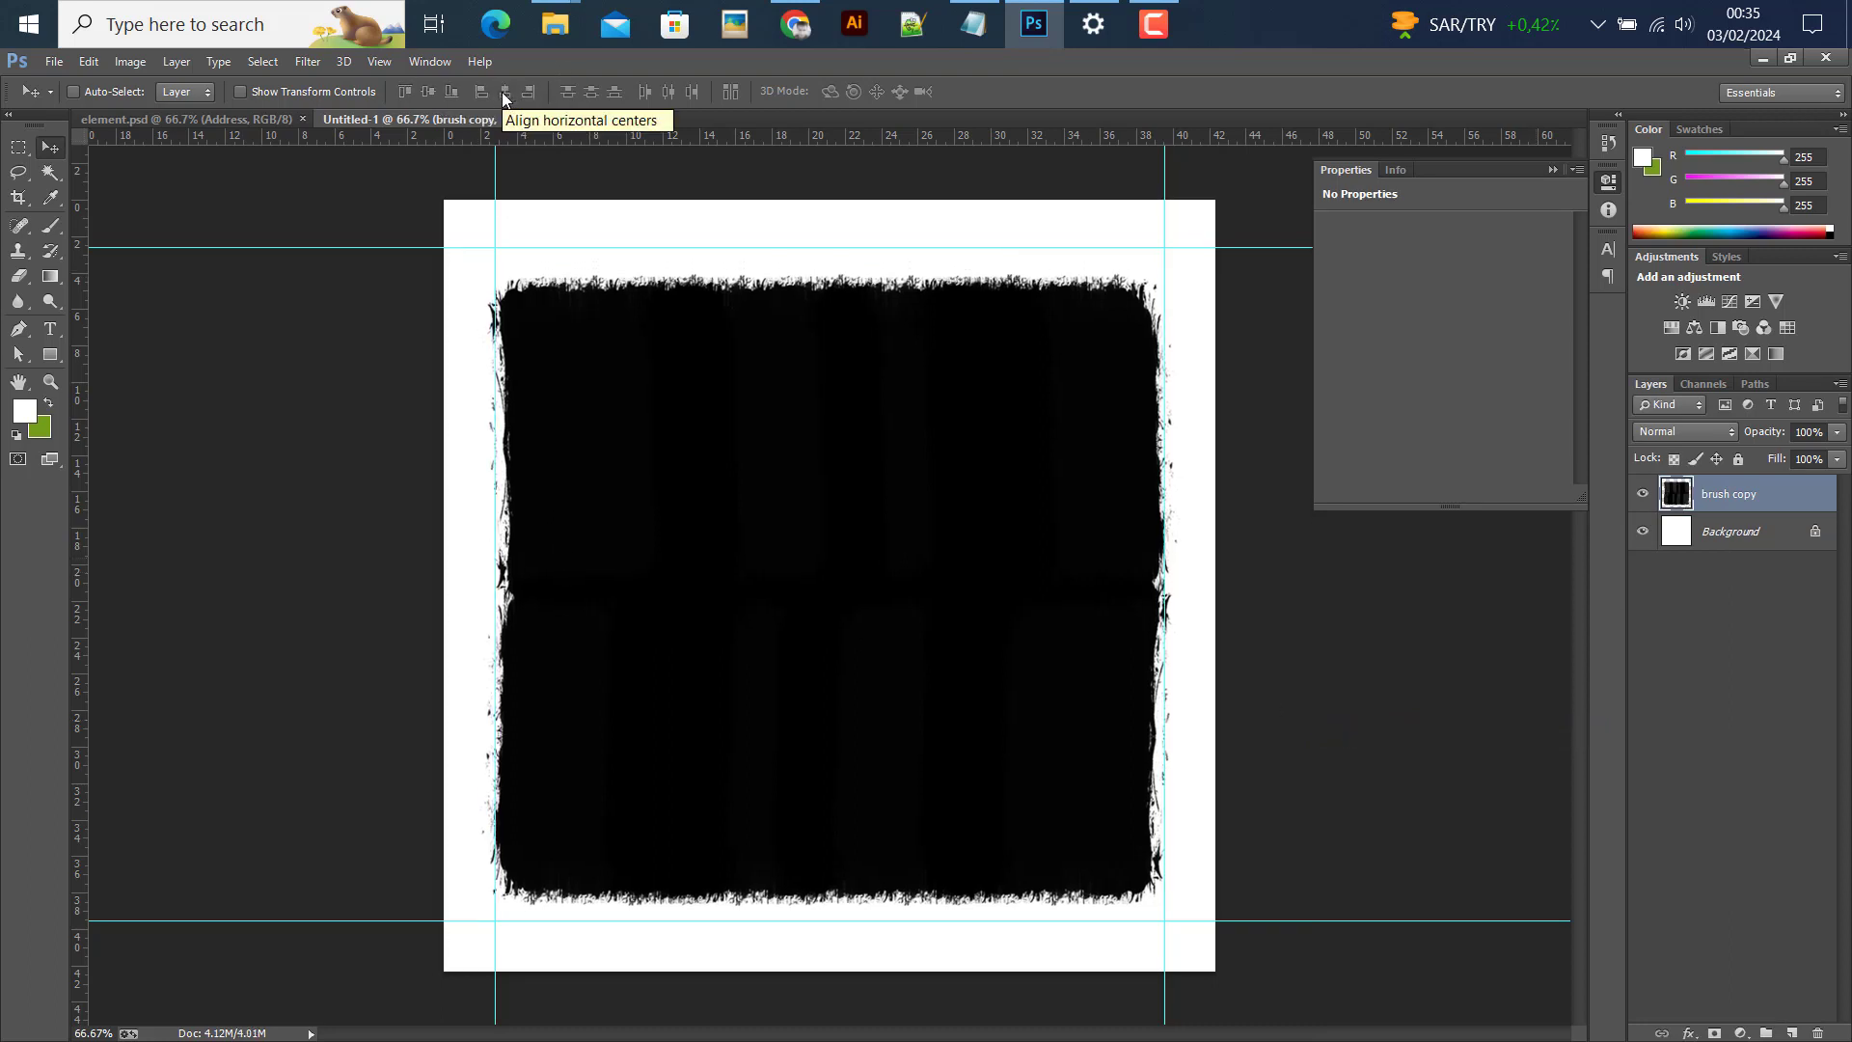
# Add a Gradient Overlay to the merged brush layer and set the gradient's start colour to 23a742
pyautogui.doubleClick(1829, 488)
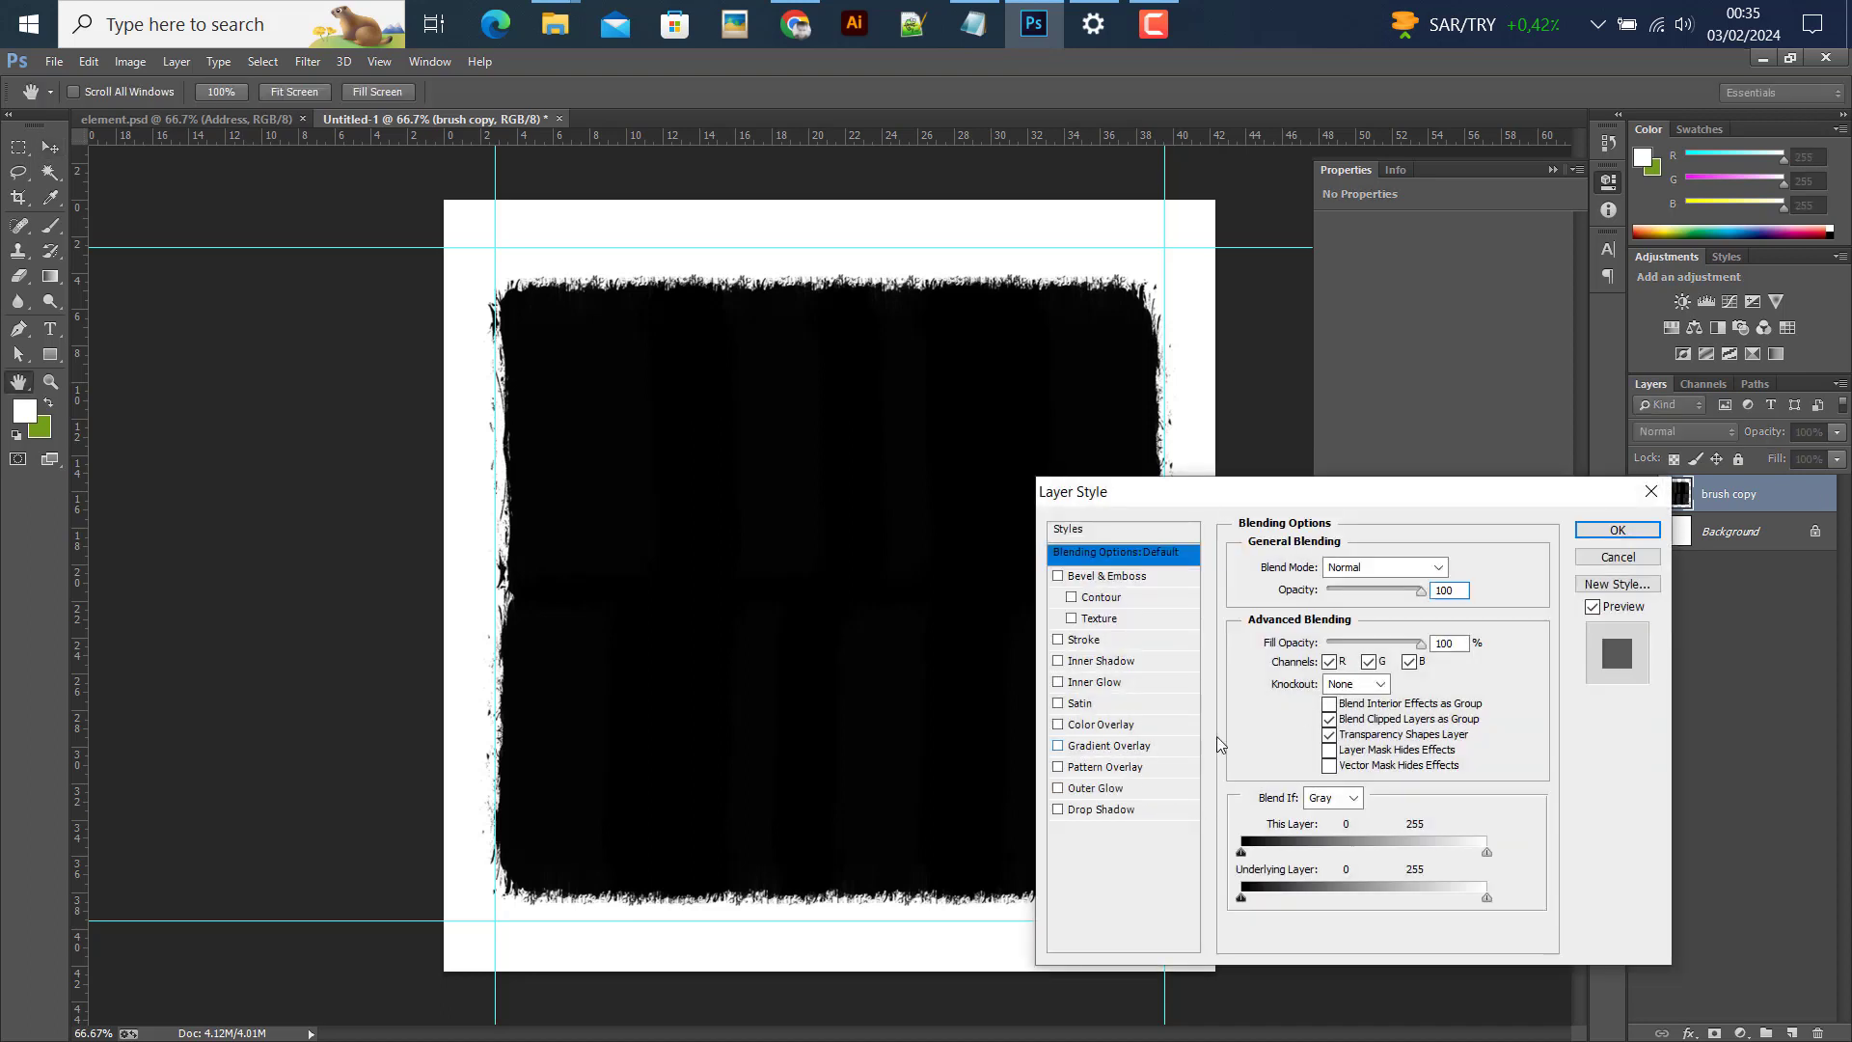
pyautogui.click(1148, 744)
pyautogui.click(1364, 614)
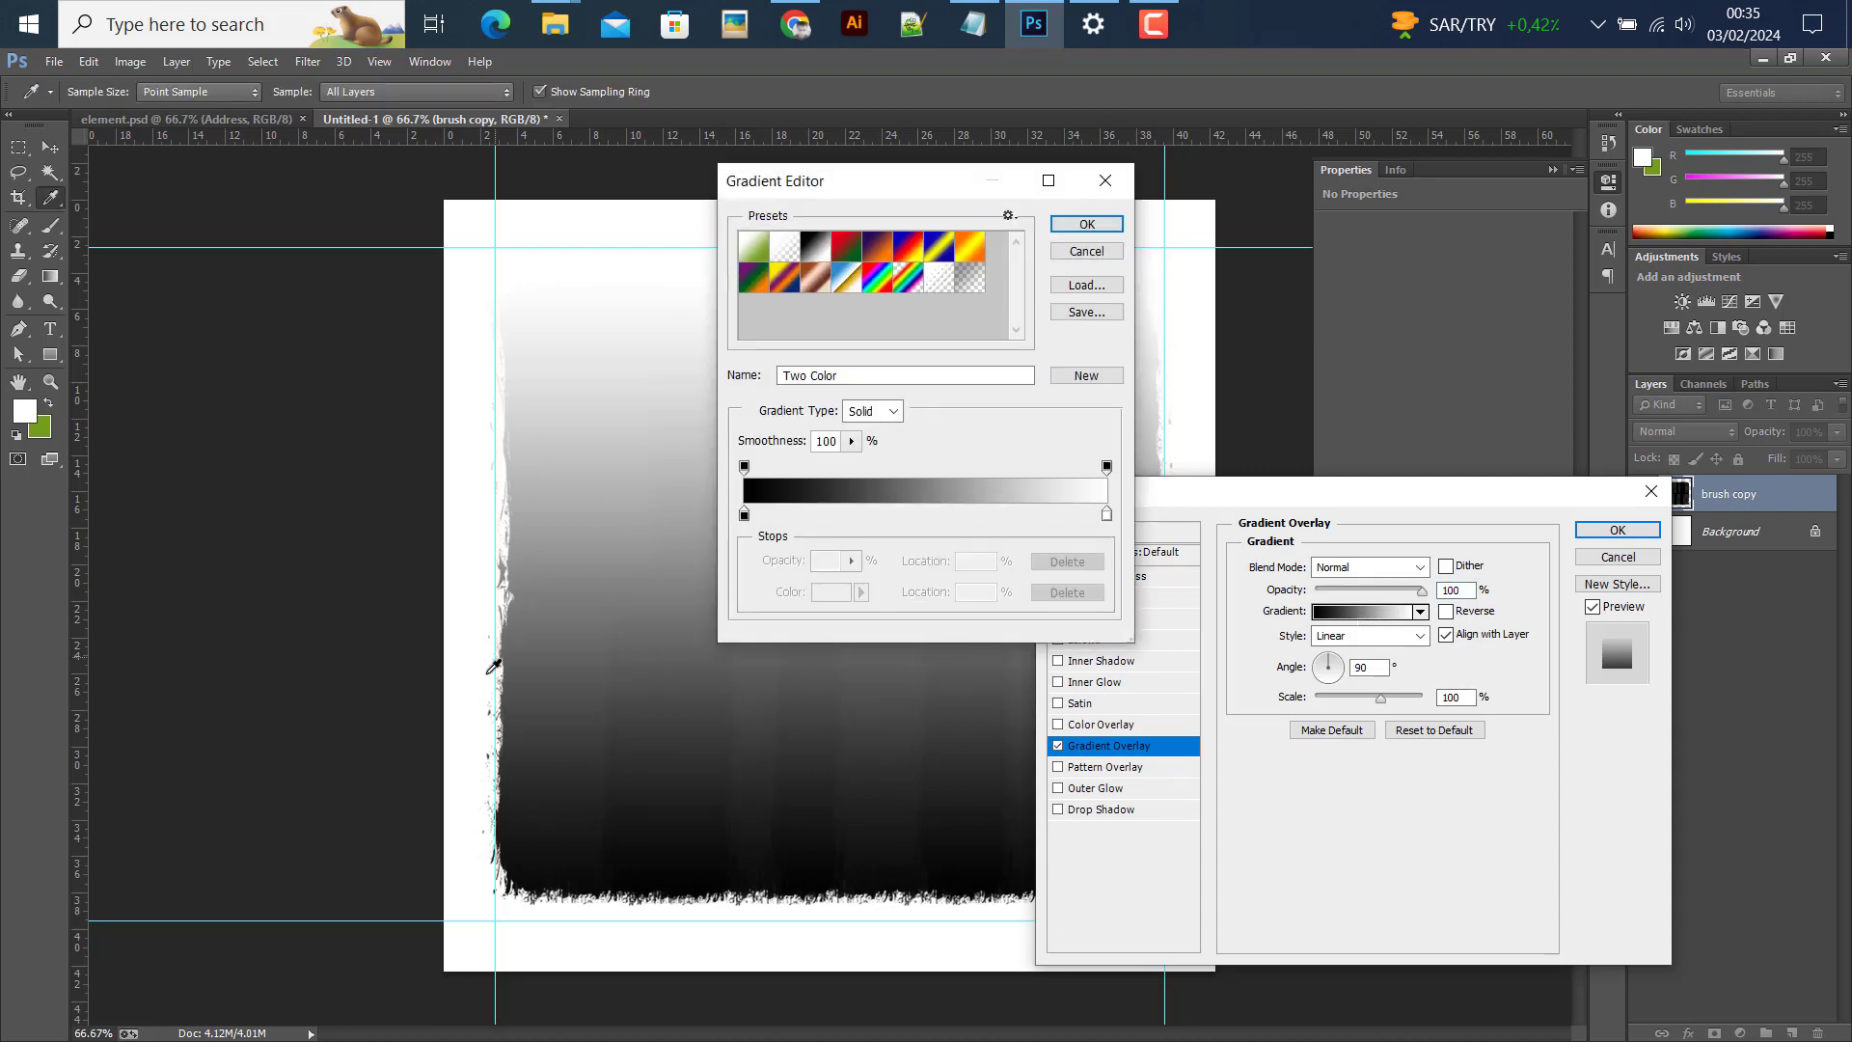
pyautogui.click(744, 516)
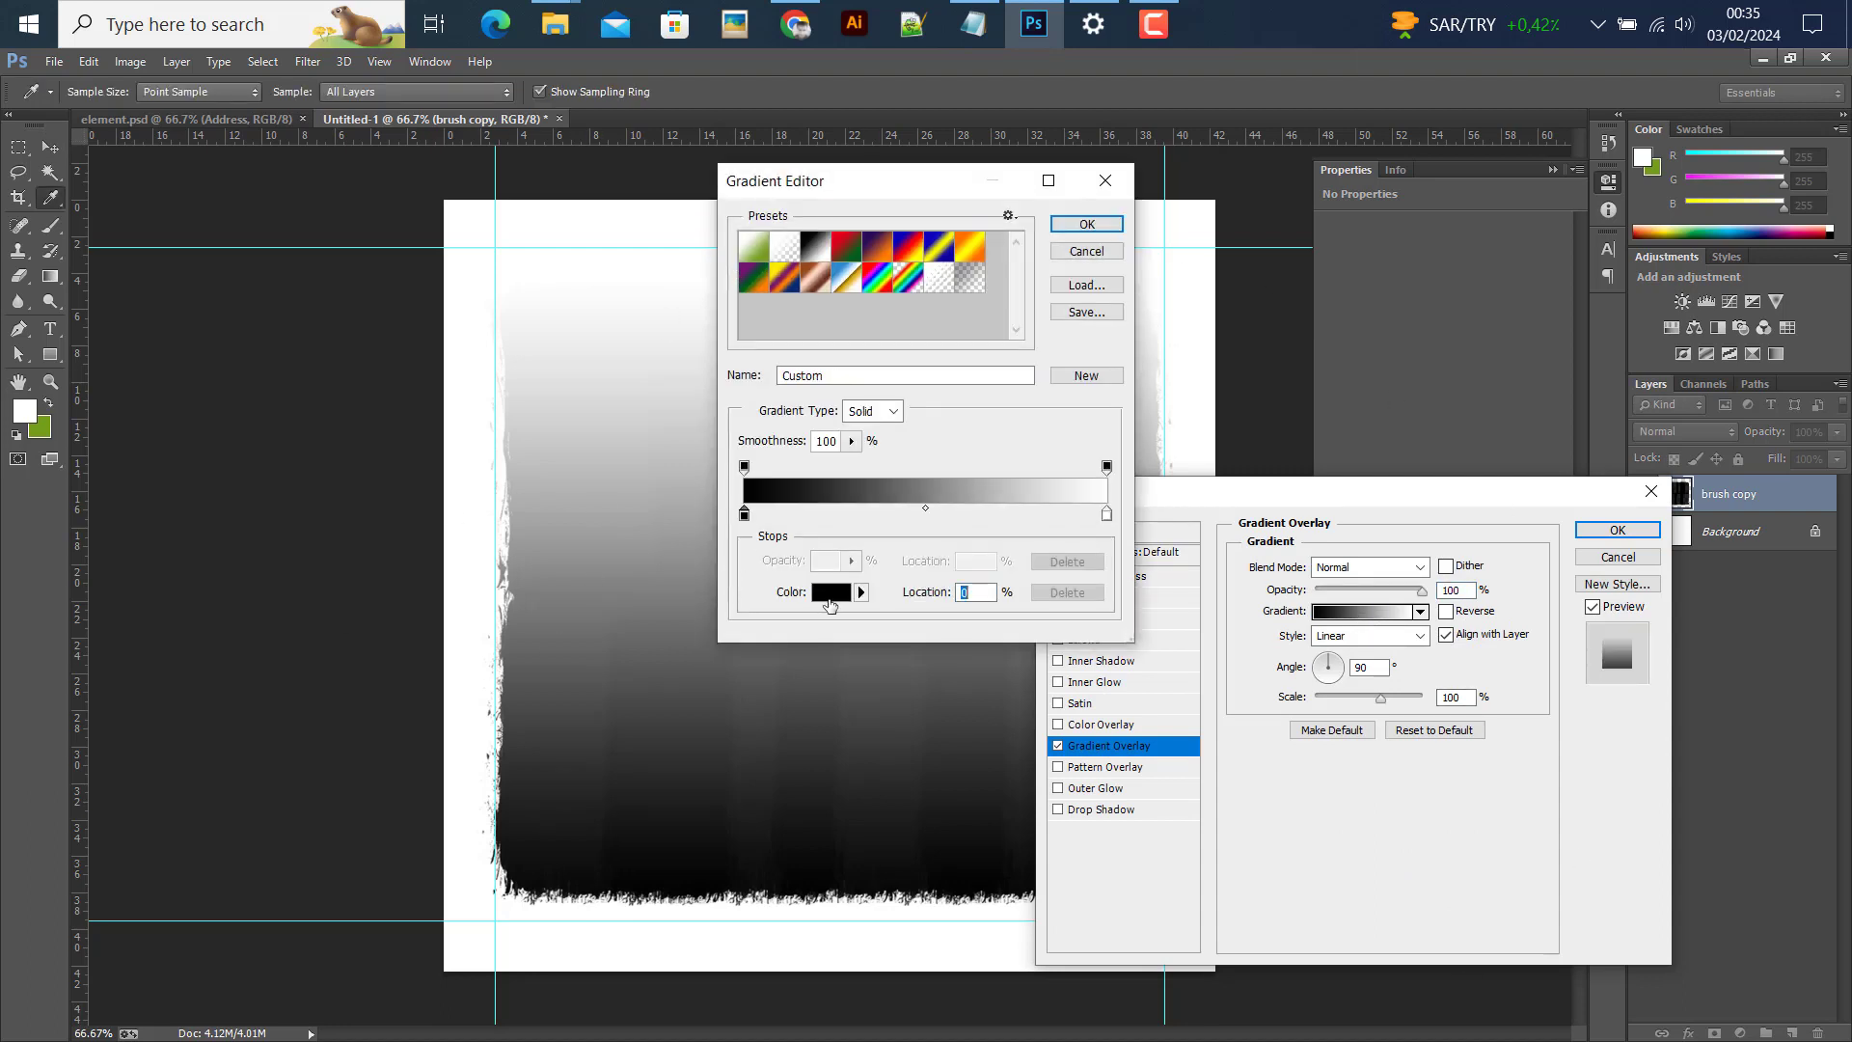
pyautogui.click(830, 596)
pyautogui.write('23a742')
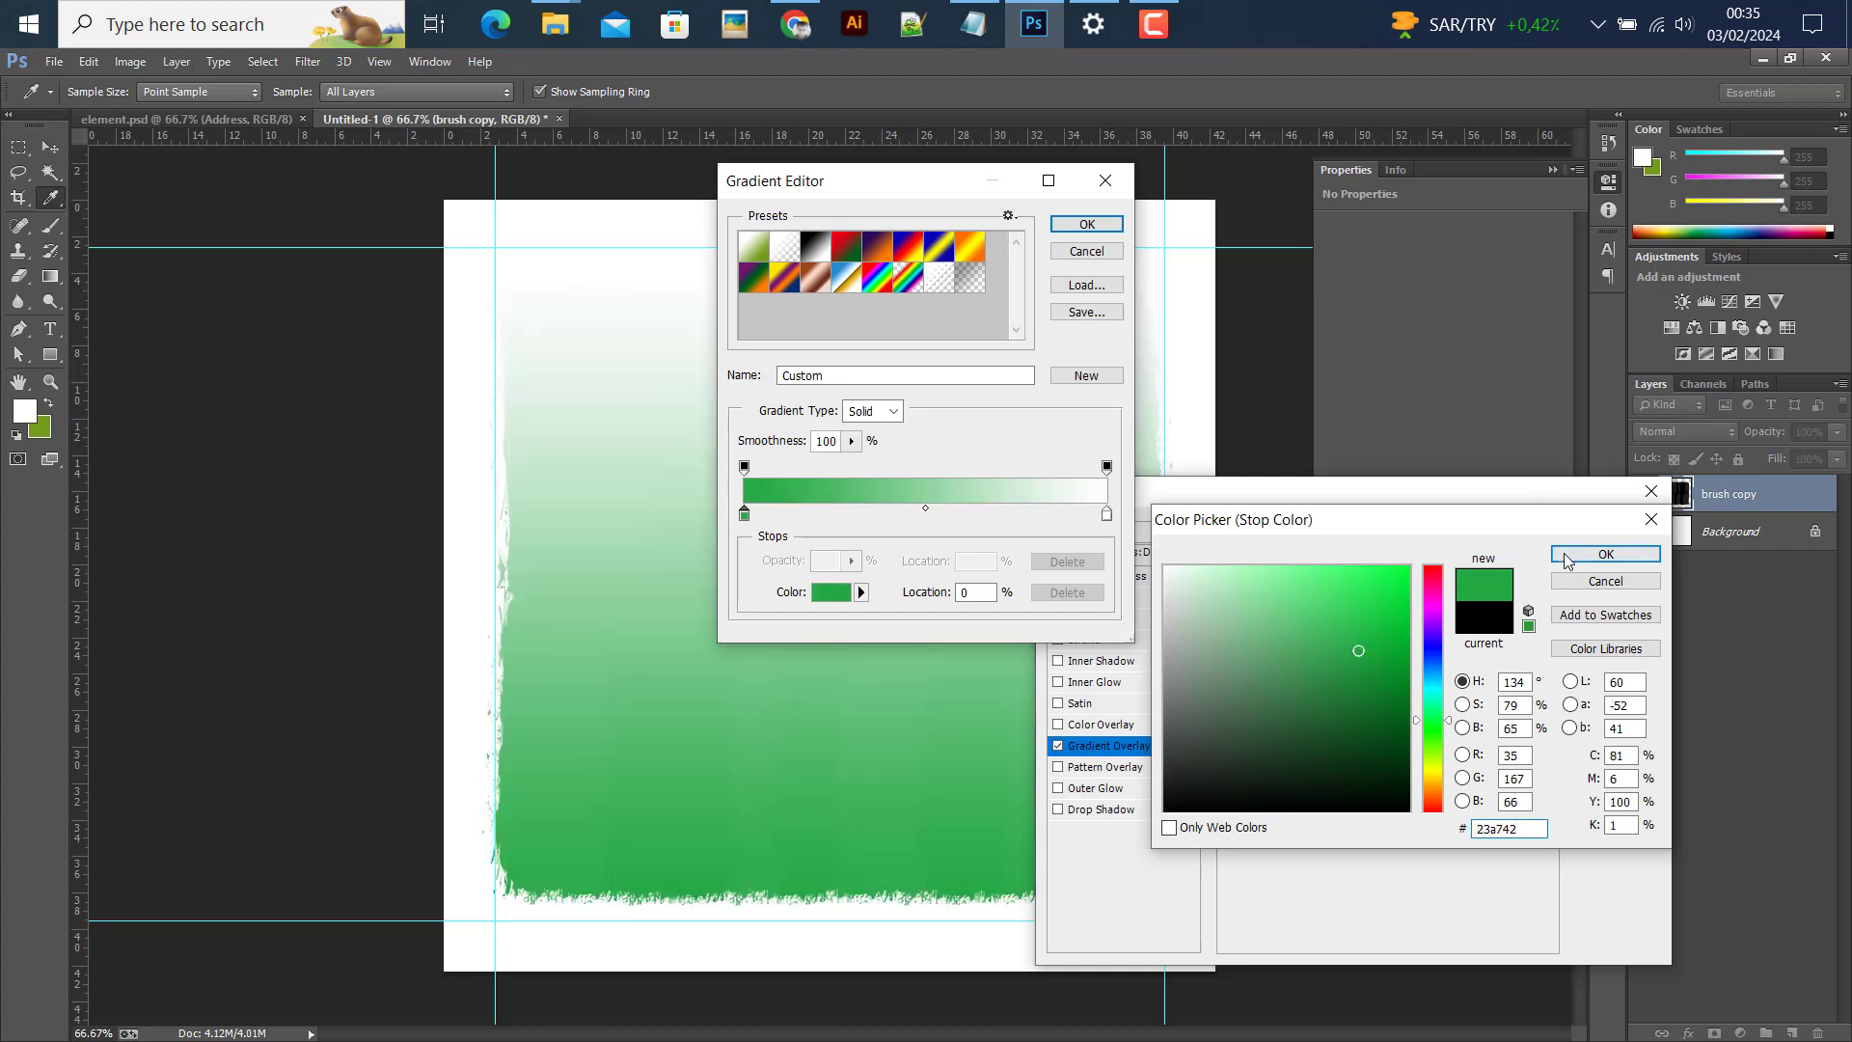
pyautogui.click(1605, 553)
# Set the gradient's end colour to the blue 235ad8 and accept the gradient
pyautogui.click(1106, 513)
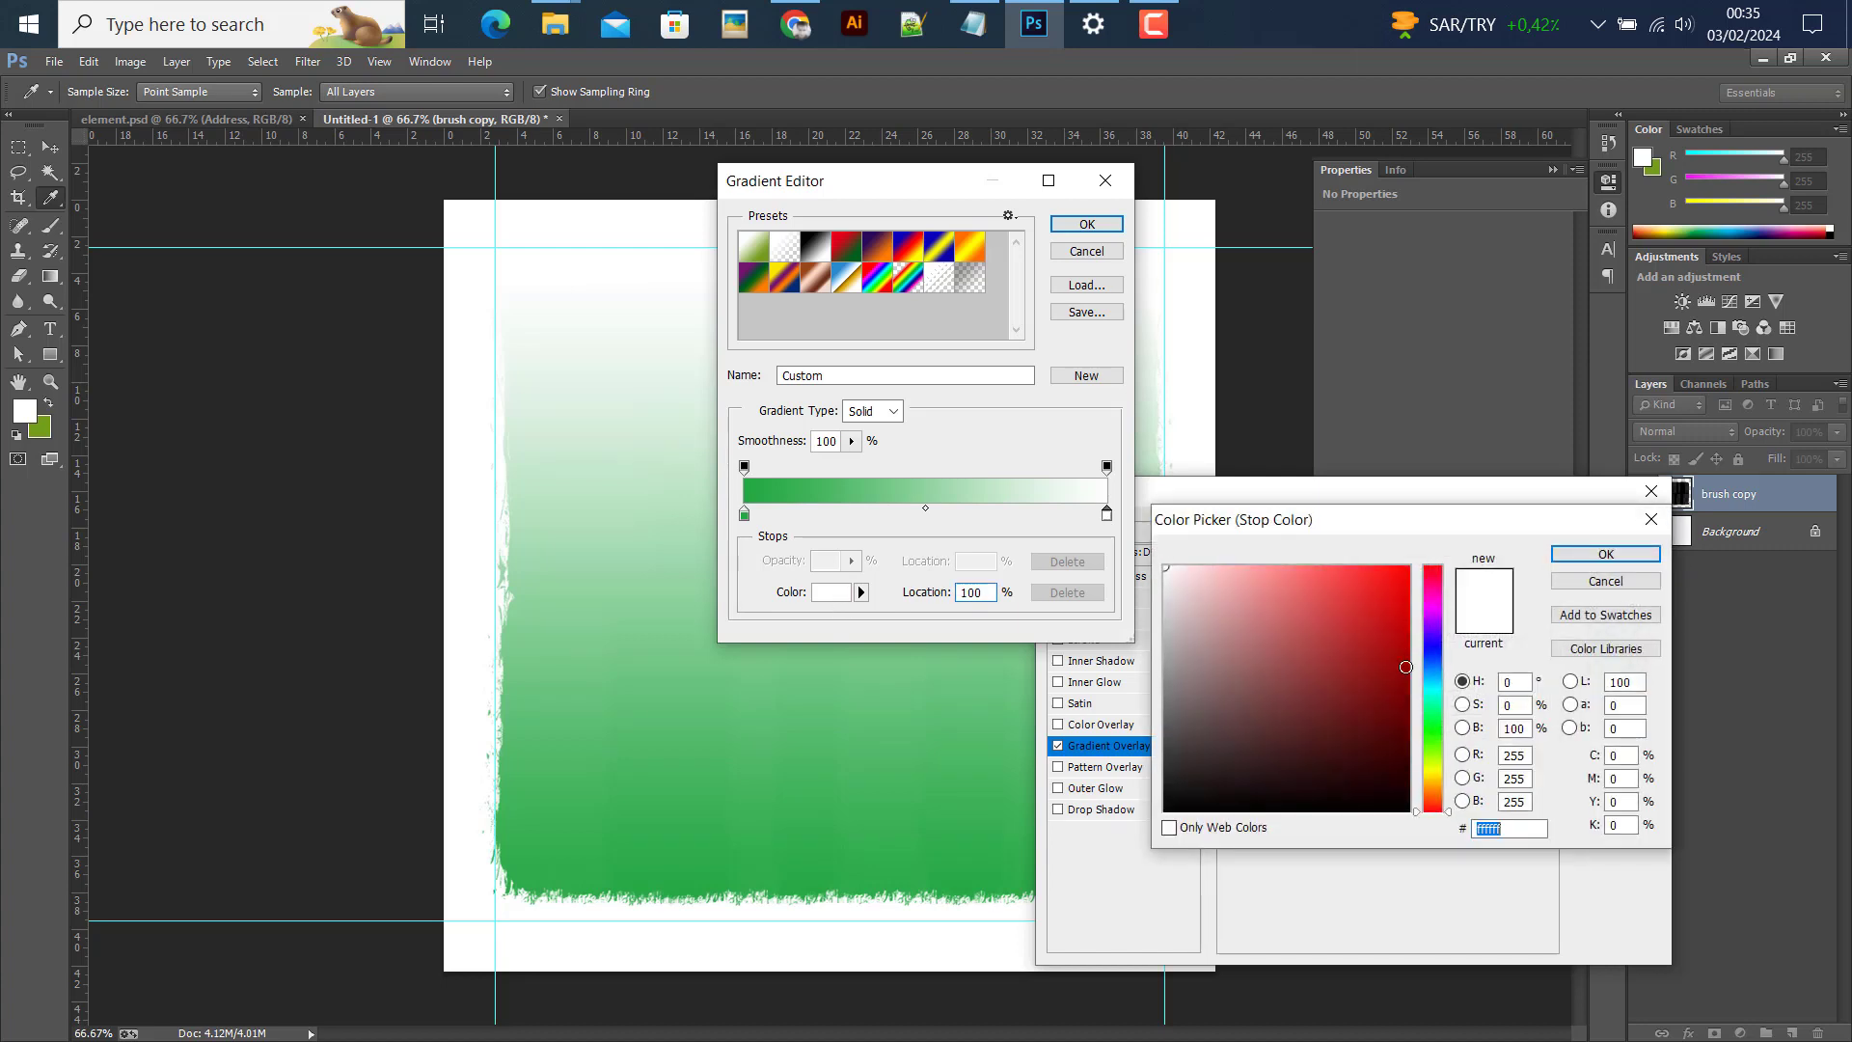
pyautogui.moveTo(1438, 673); pyautogui.dragTo(1438, 659)
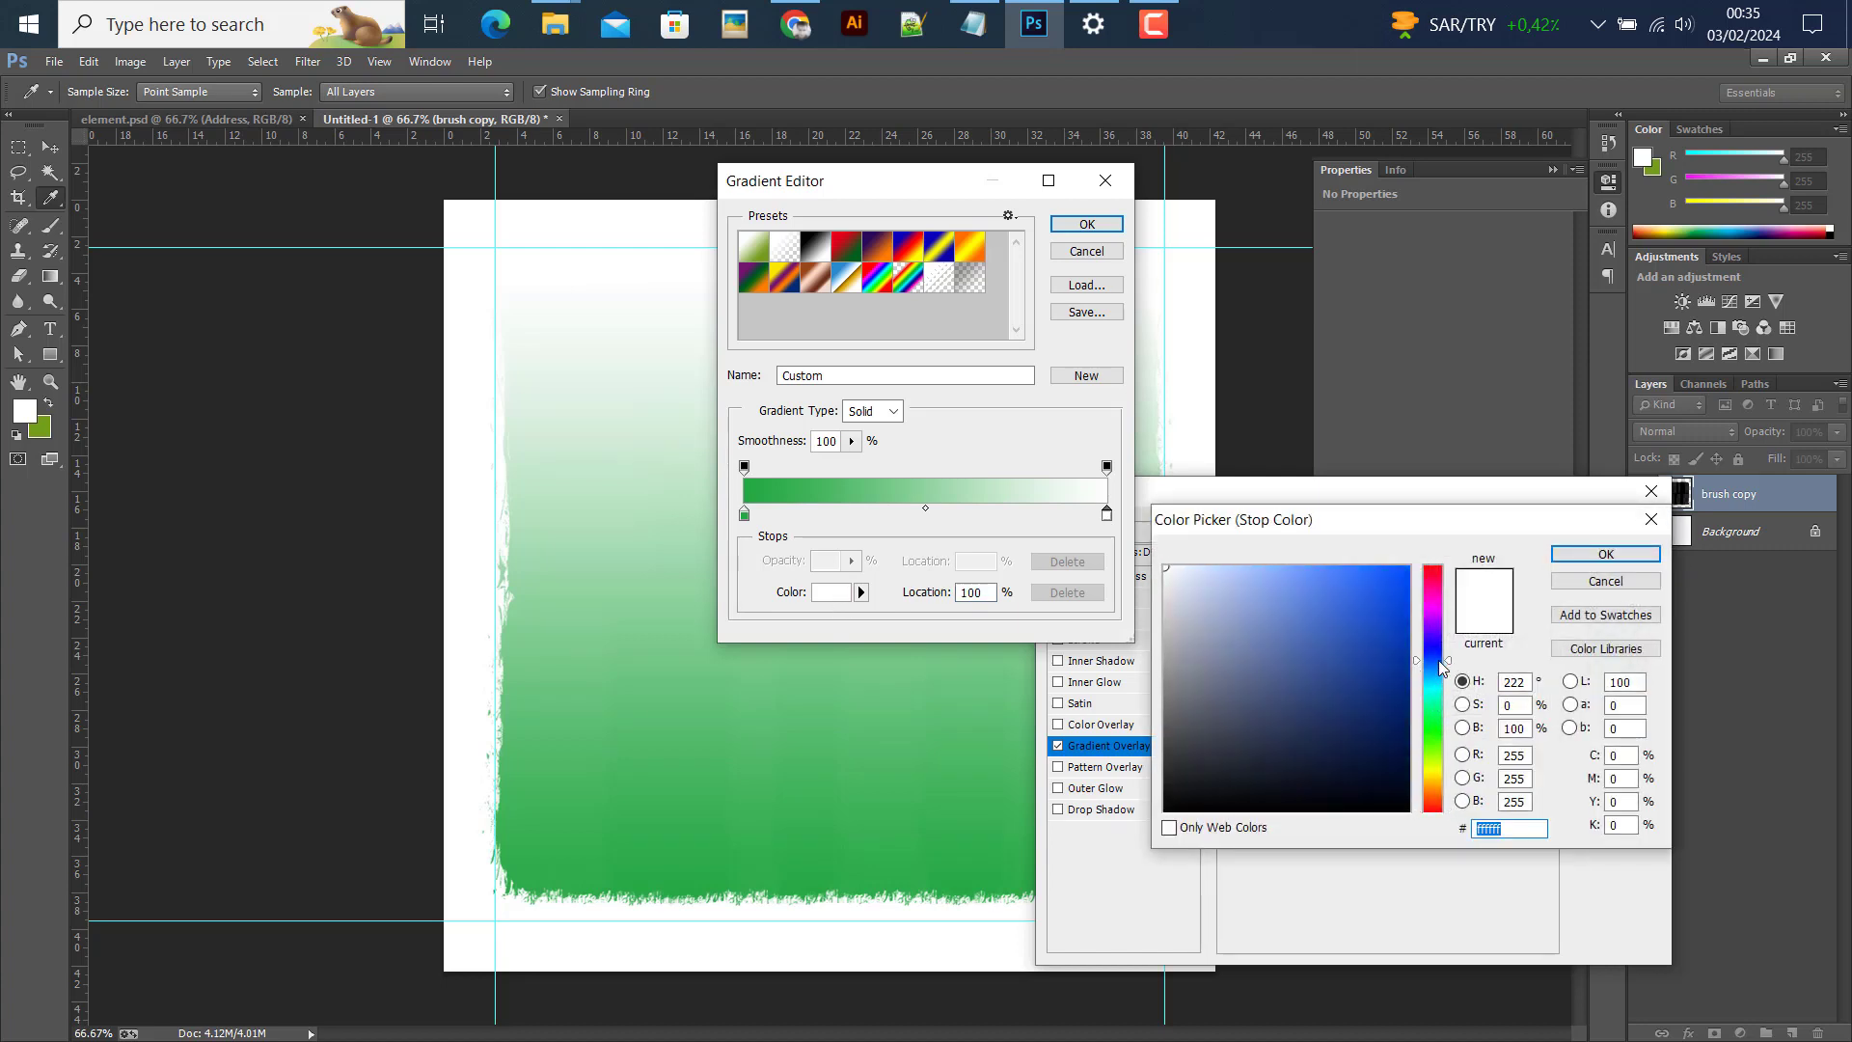
pyautogui.click(1368, 609)
pyautogui.click(1340, 601)
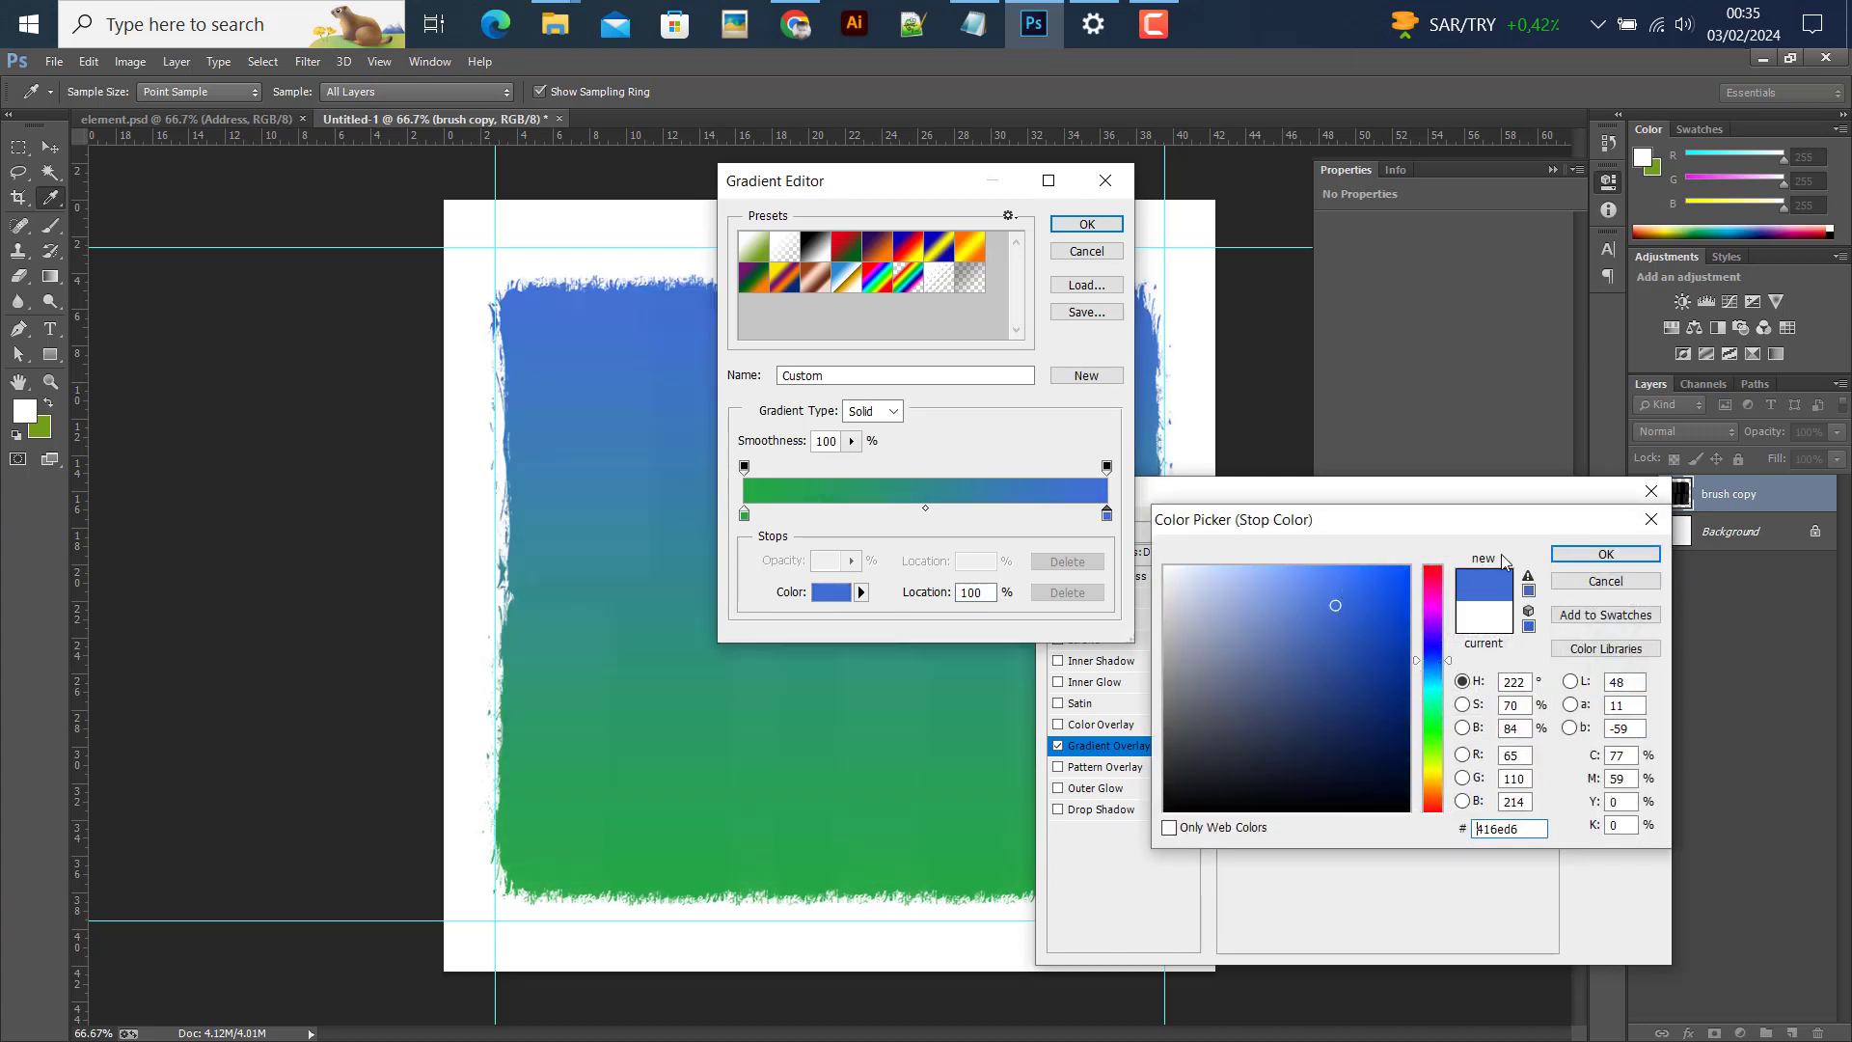
pyautogui.click(1368, 606)
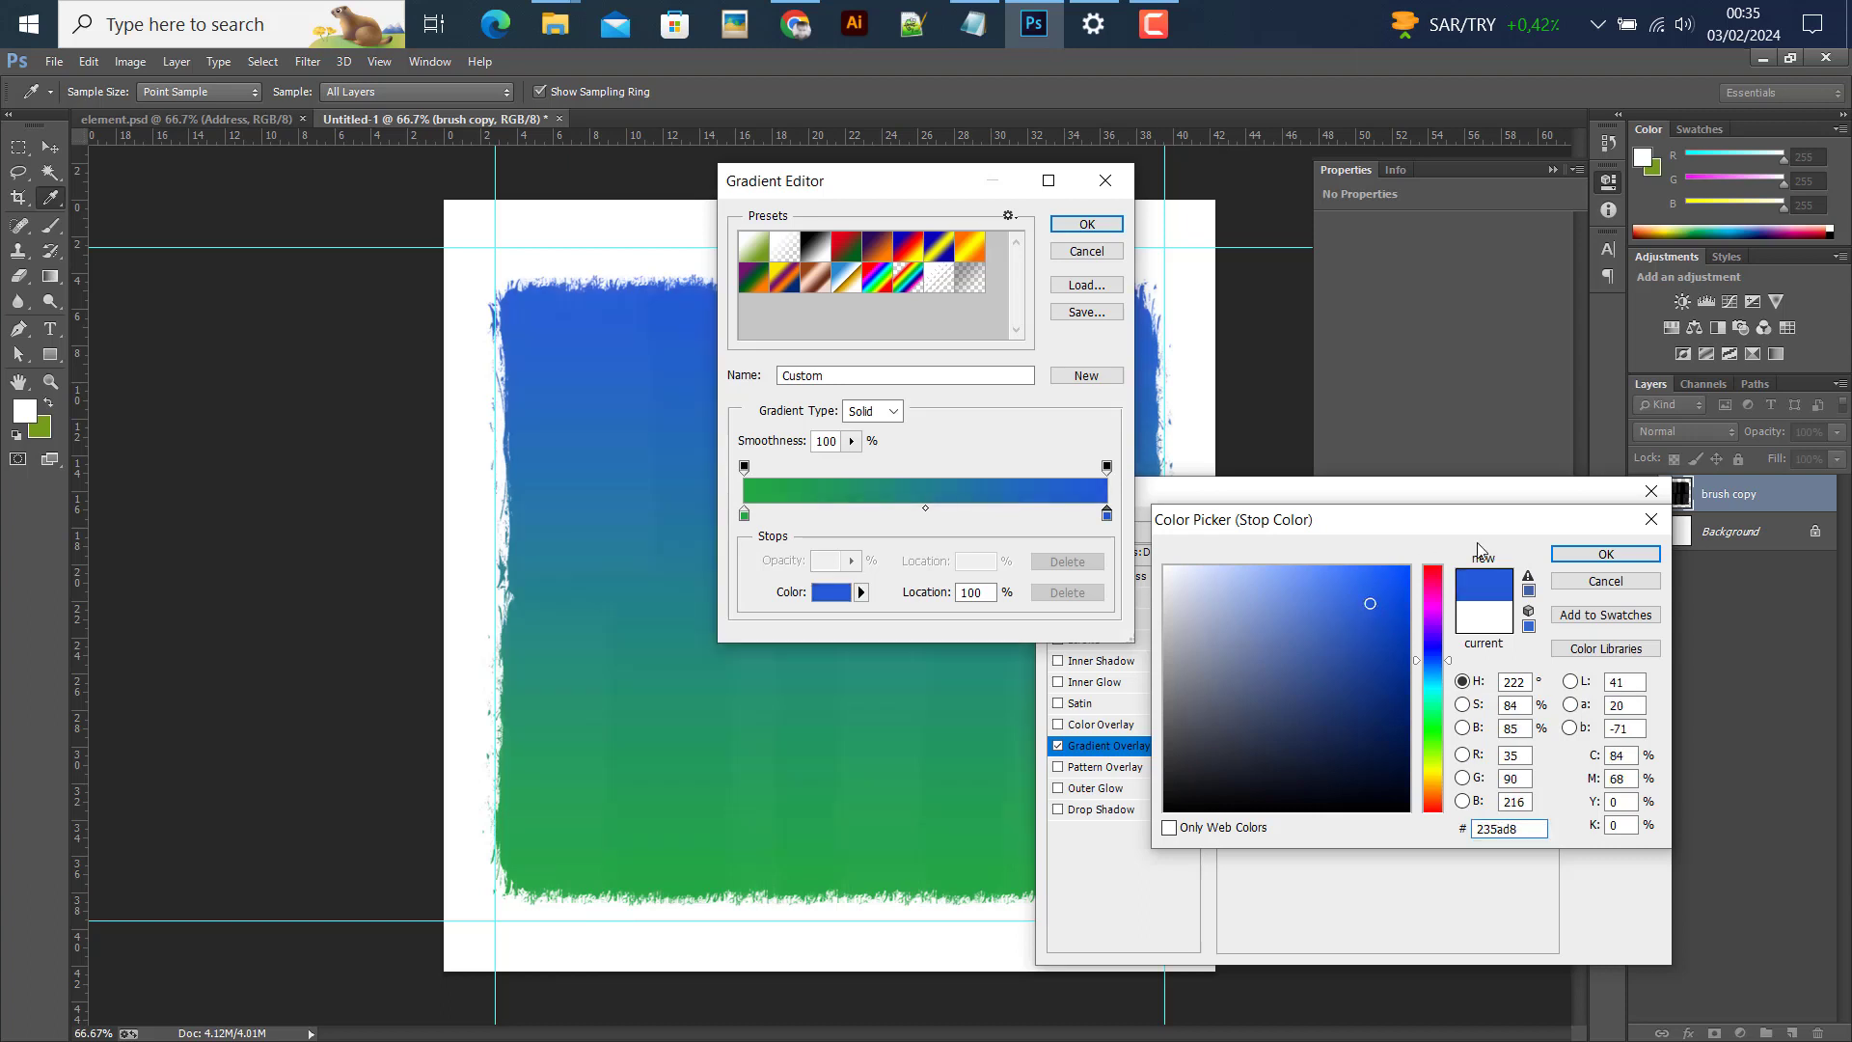
pyautogui.click(1606, 553)
pyautogui.click(1086, 224)
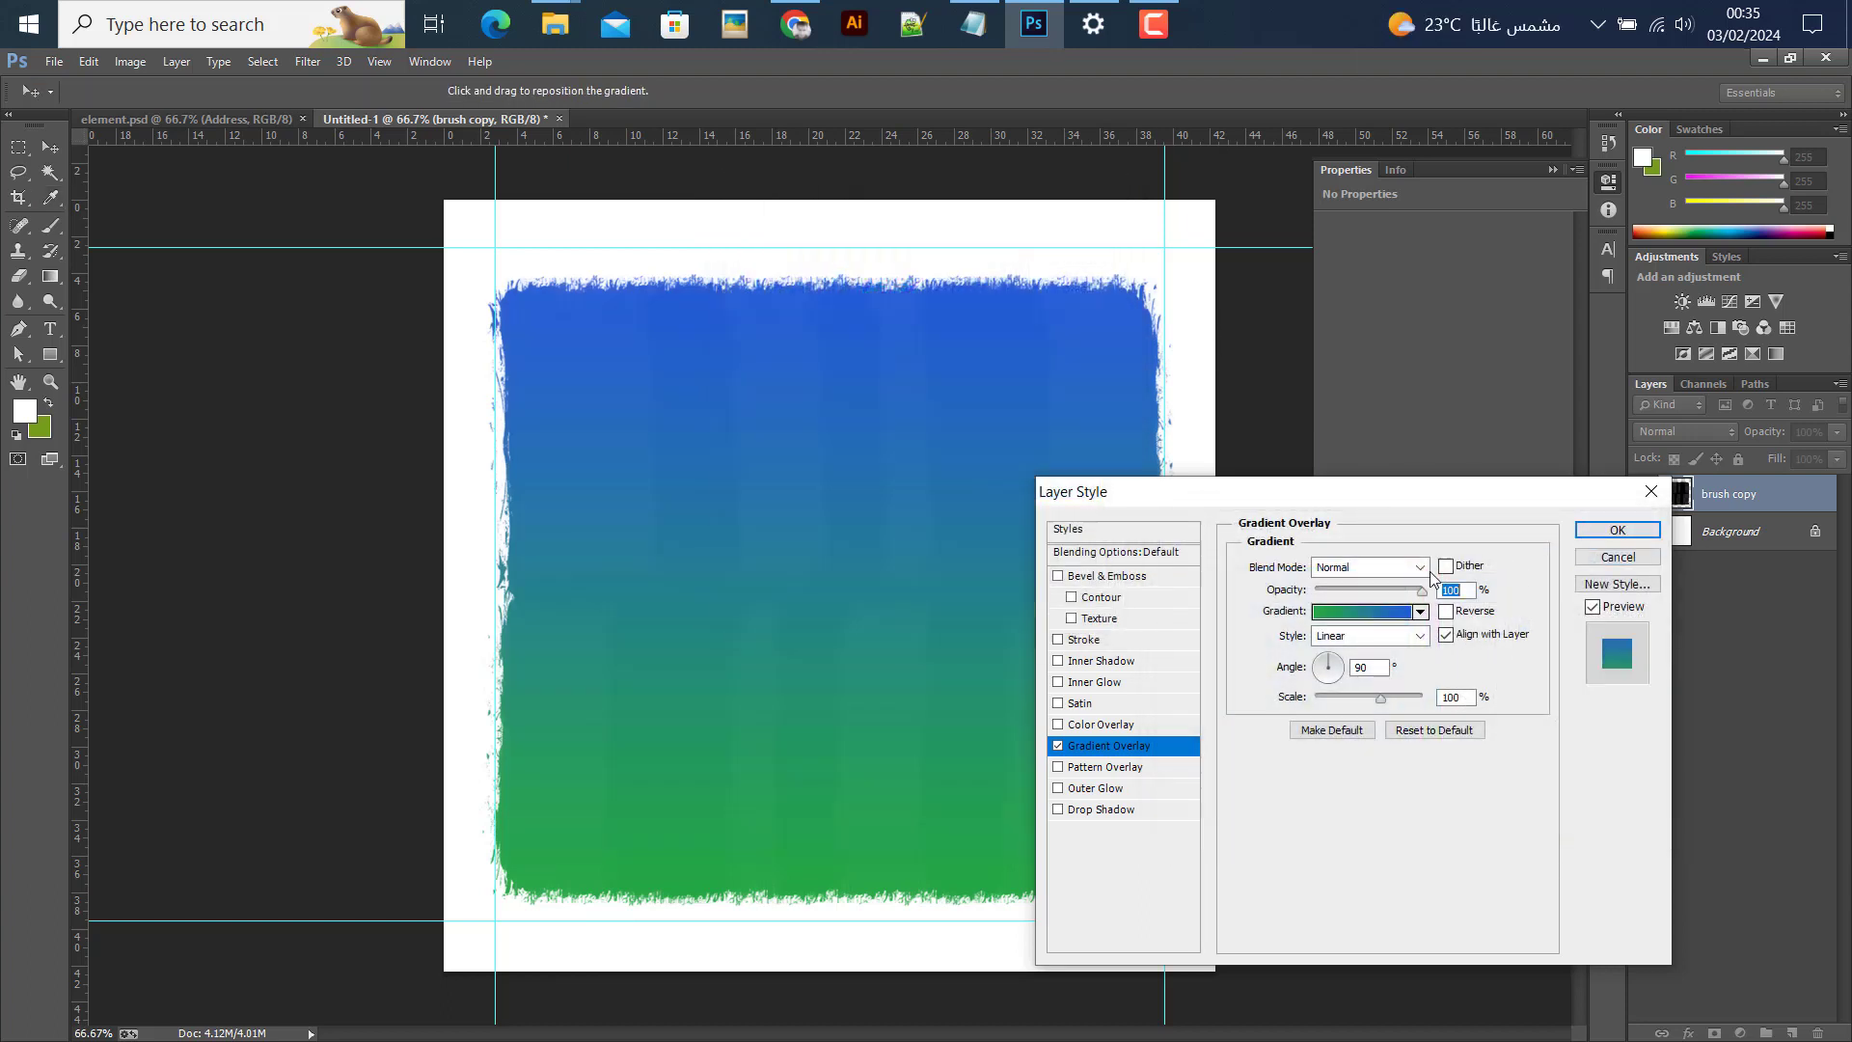
# Reverse the gradient overlay, shift it slightly downward on the canvas and apply the layer style
pyautogui.click(1447, 611)
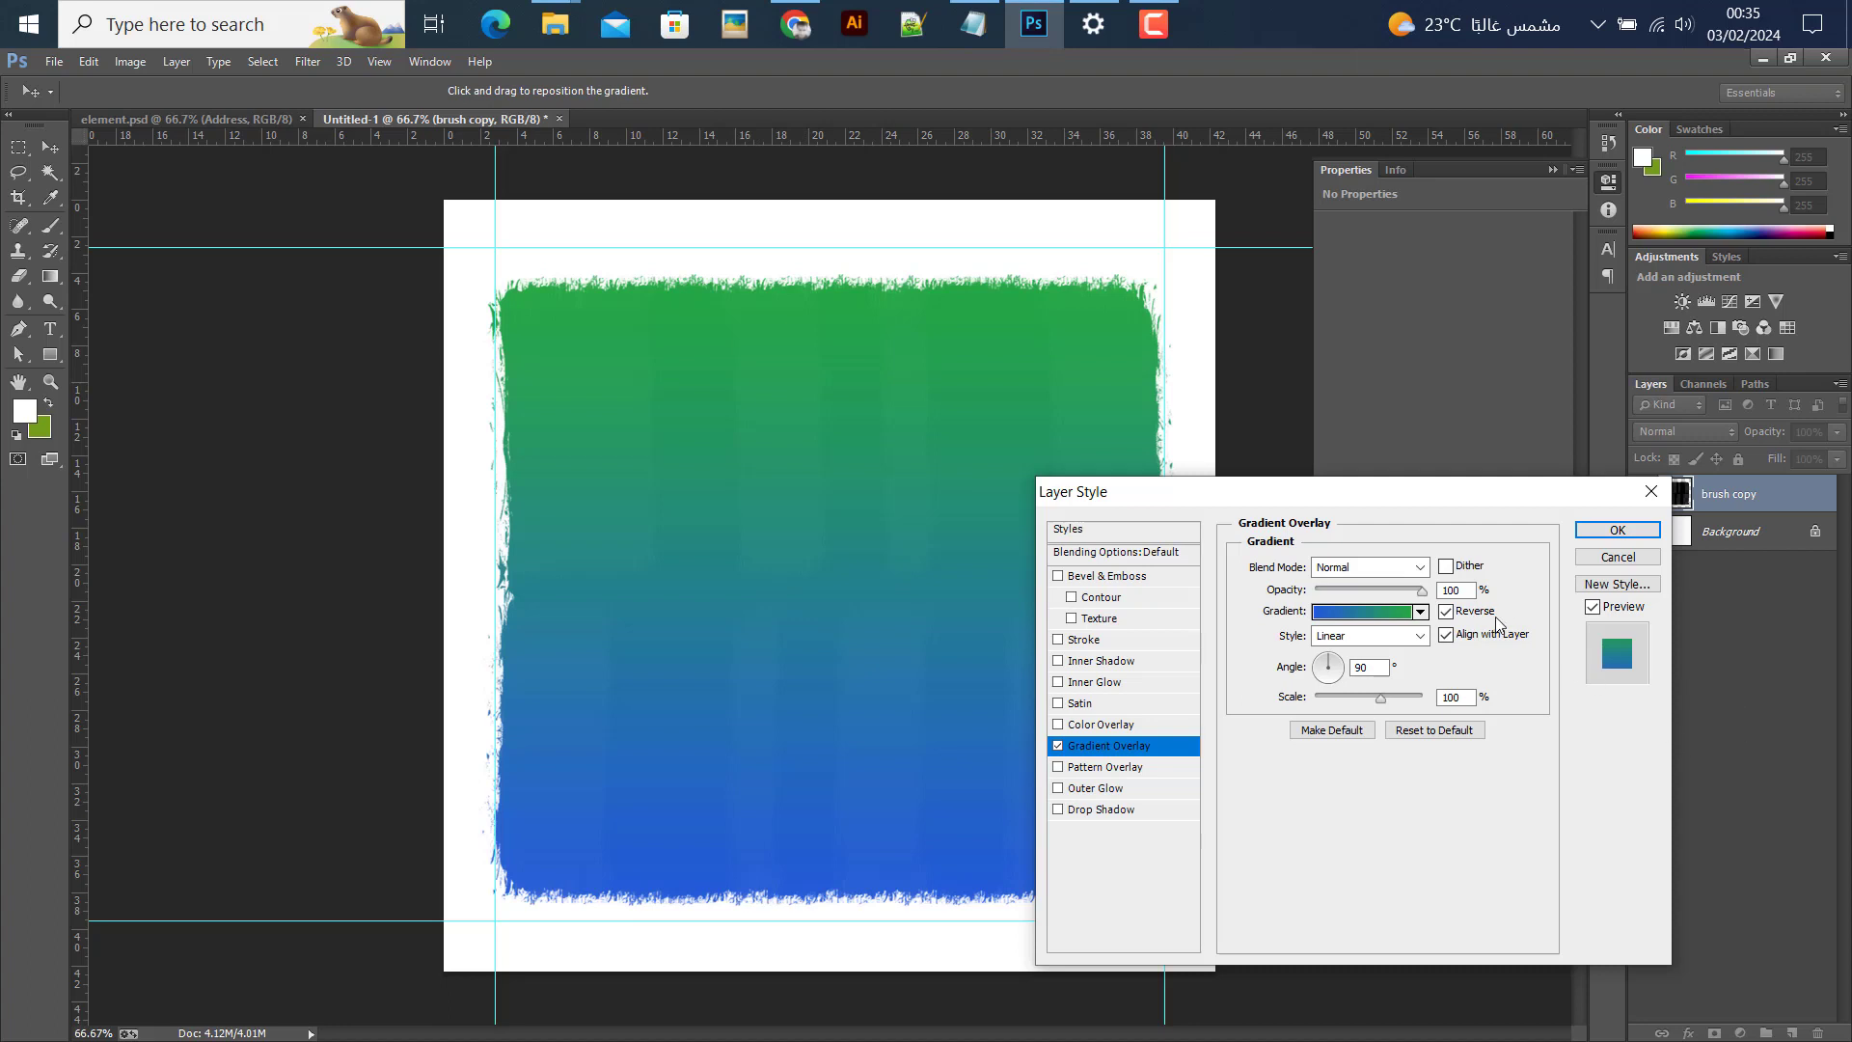
pyautogui.moveTo(821, 571); pyautogui.dragTo(835, 628)
pyautogui.click(1618, 529)
# Place the medical team picture bbb.png from New folder (20) over the gradient brush shape
pyautogui.moveTo(555, 24)
pyautogui.click(694, 158)
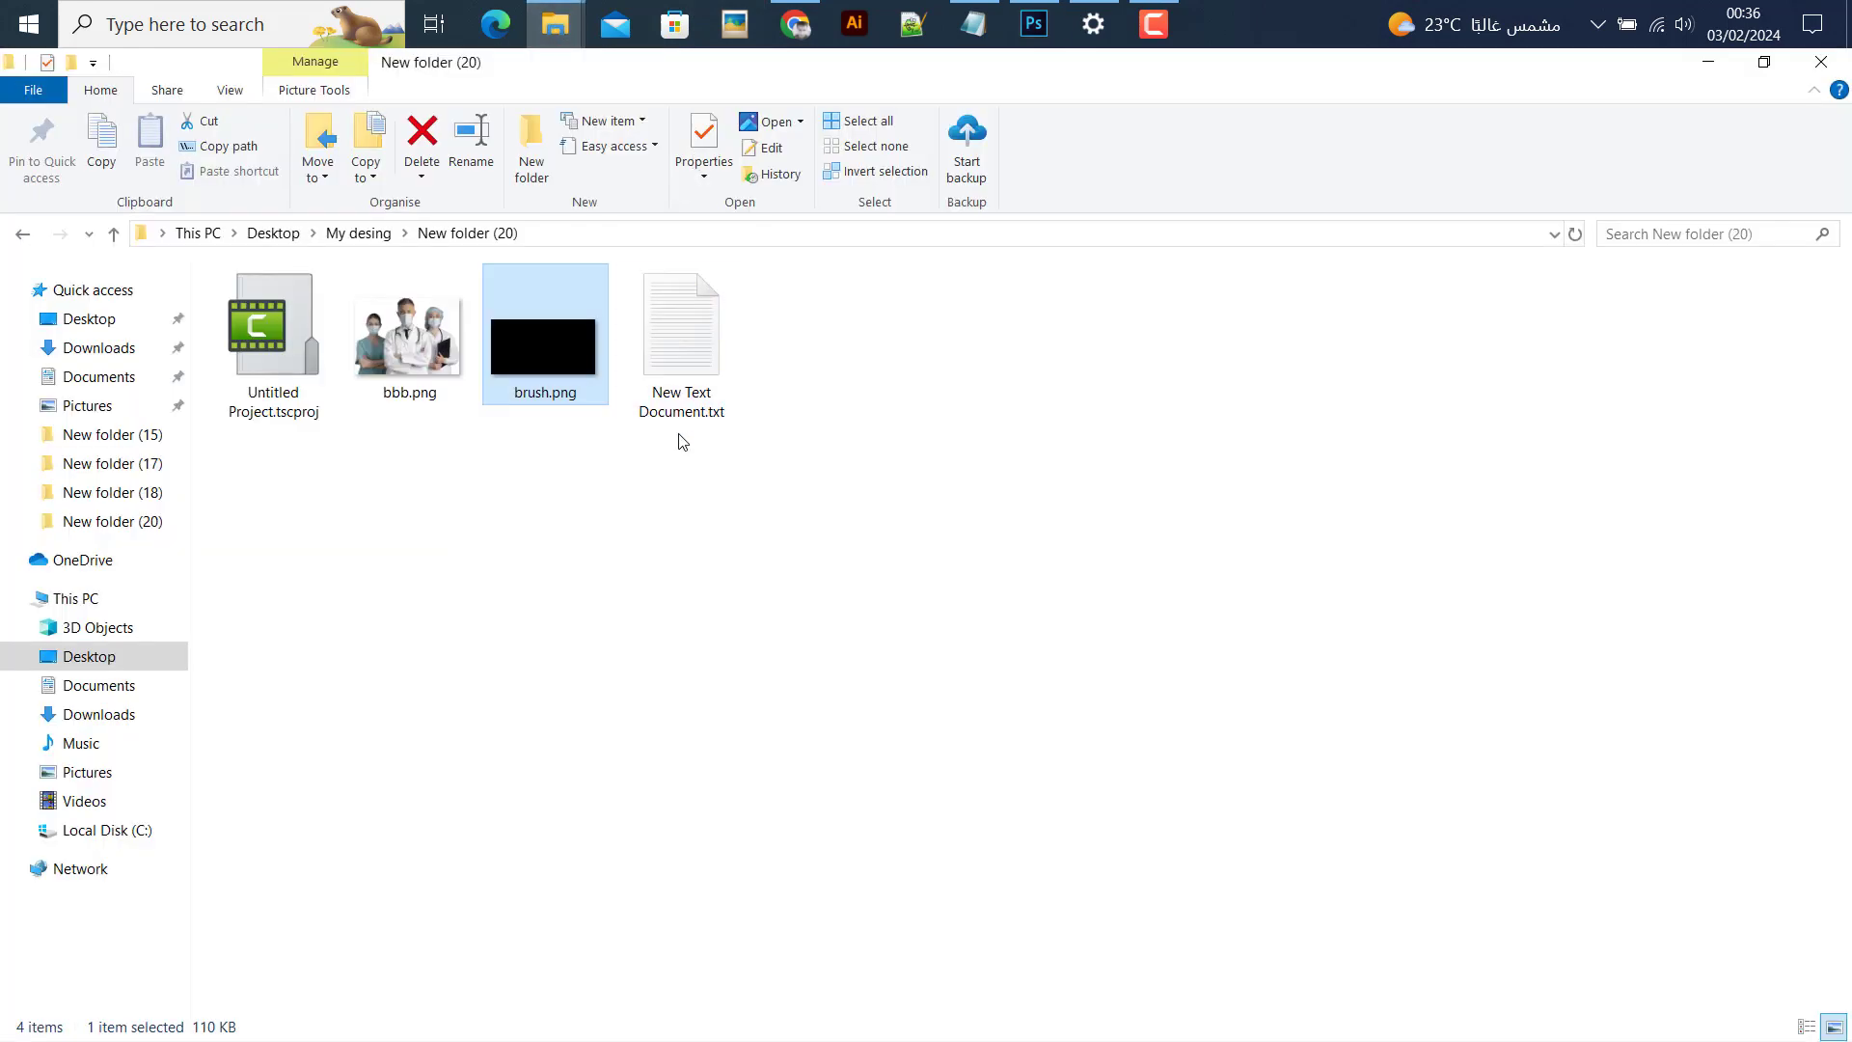
pyautogui.click(403, 345)
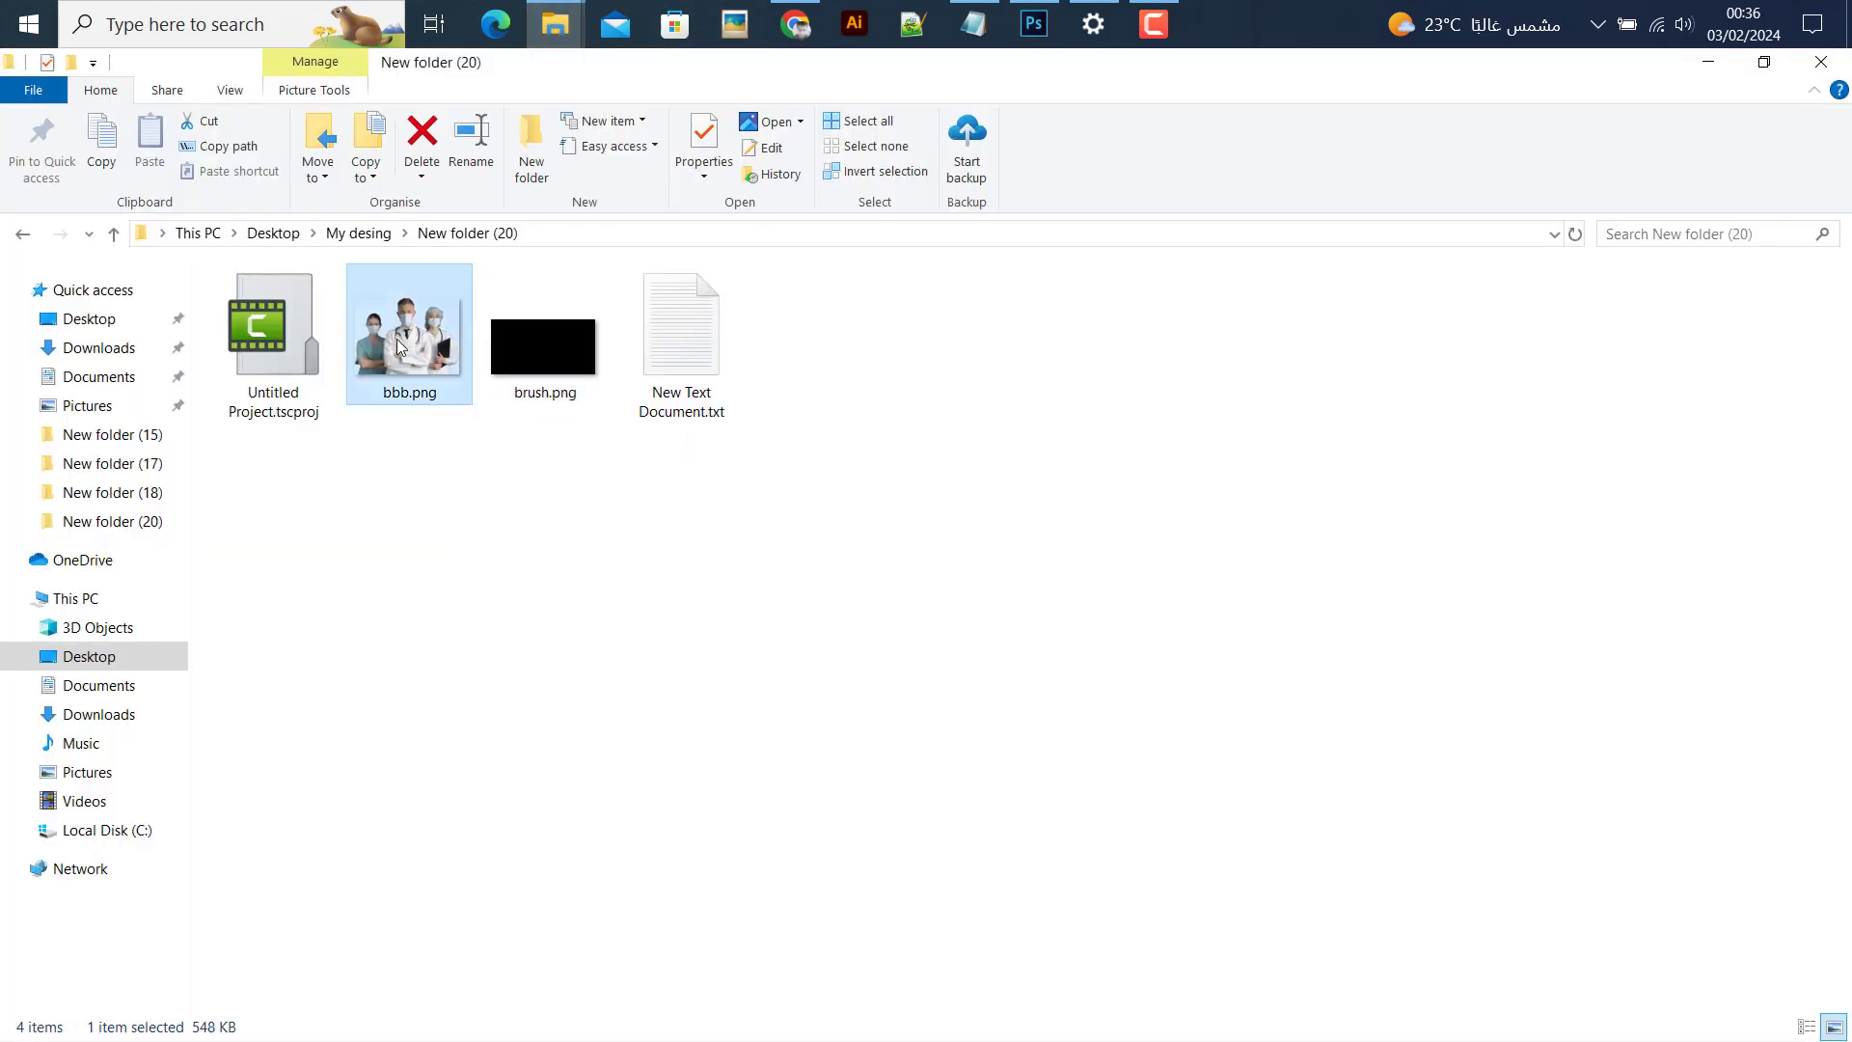
pyautogui.click(1093, 26)
pyautogui.click(1036, 29)
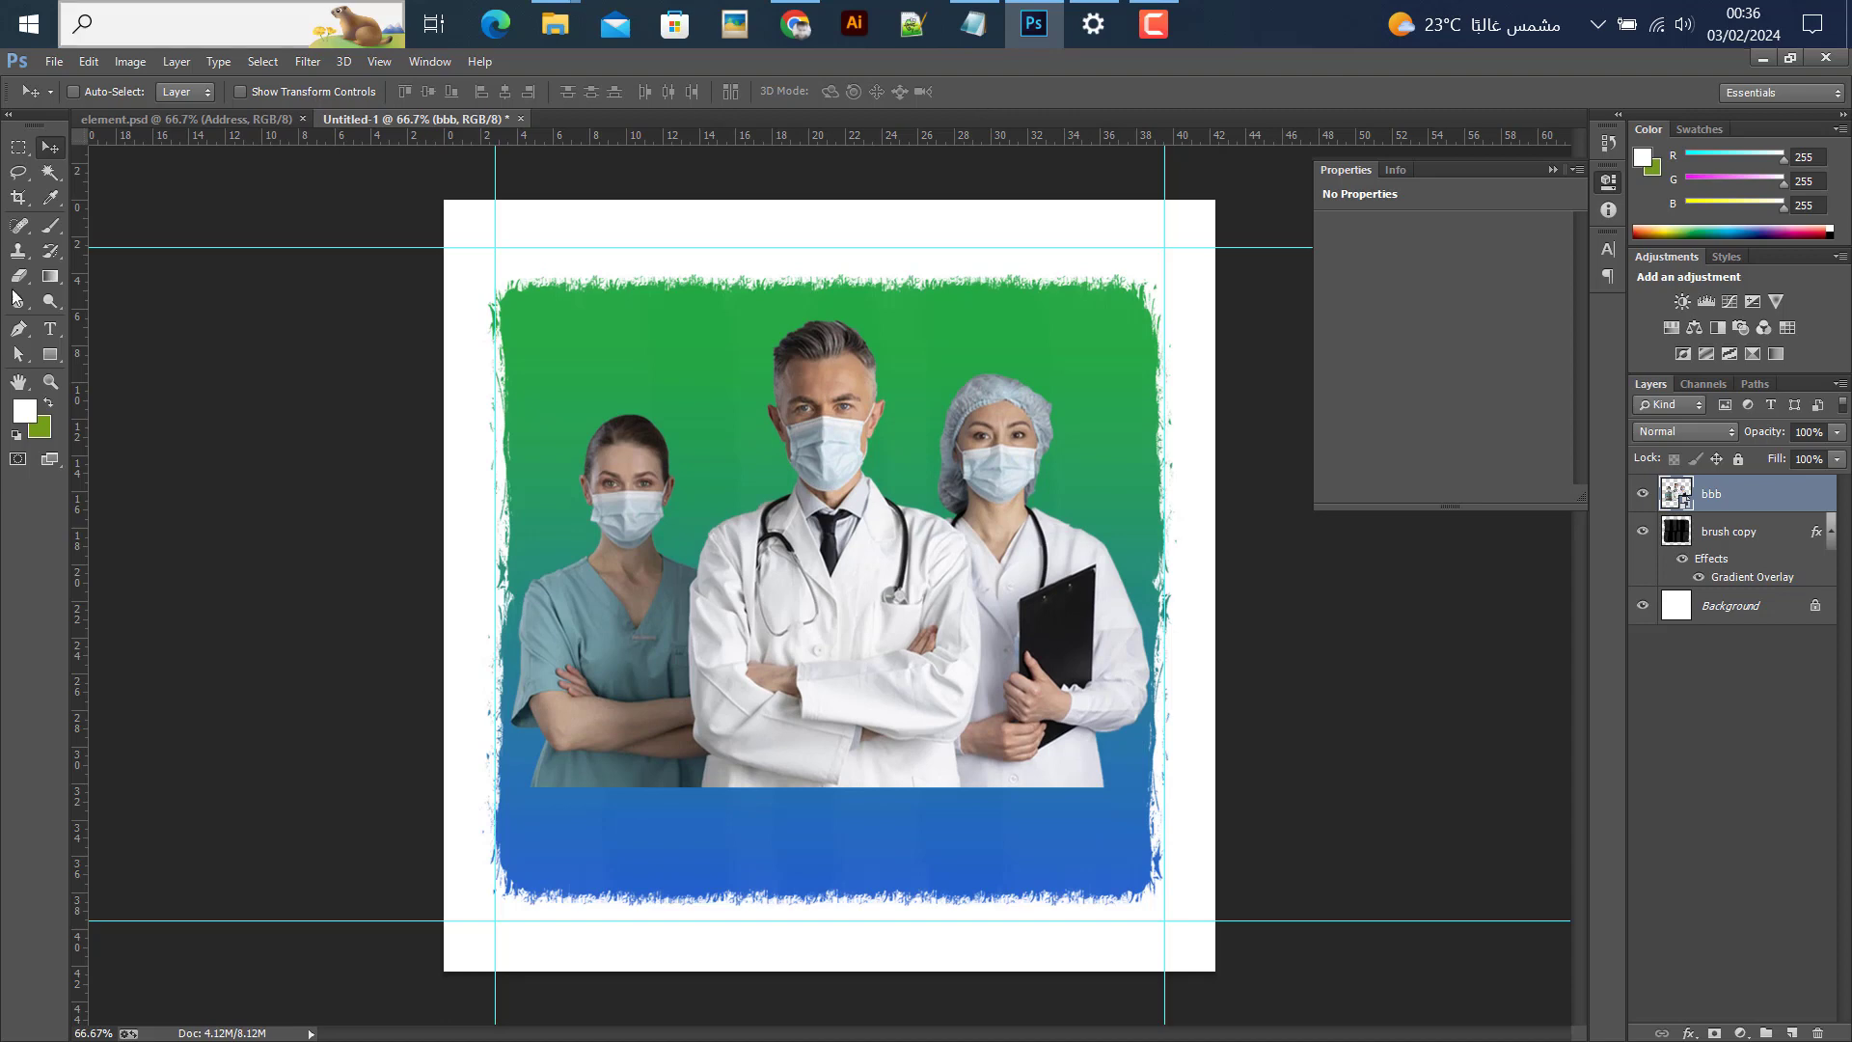
# Draw a white rectangle about 978 by 97 px over the bottom of the medical team picture and centre it horizontally
pyautogui.click(50, 355)
pyautogui.moveTo(501, 767)
pyautogui.mouseDown()
pyautogui.moveTo(686, 827)
pyautogui.moveTo(1122, 843)
pyautogui.moveTo(1123, 827)
pyautogui.mouseUp()
pyautogui.press('v')
pyautogui.hotkey('ctrl', 'a')
pyautogui.click(503, 91)
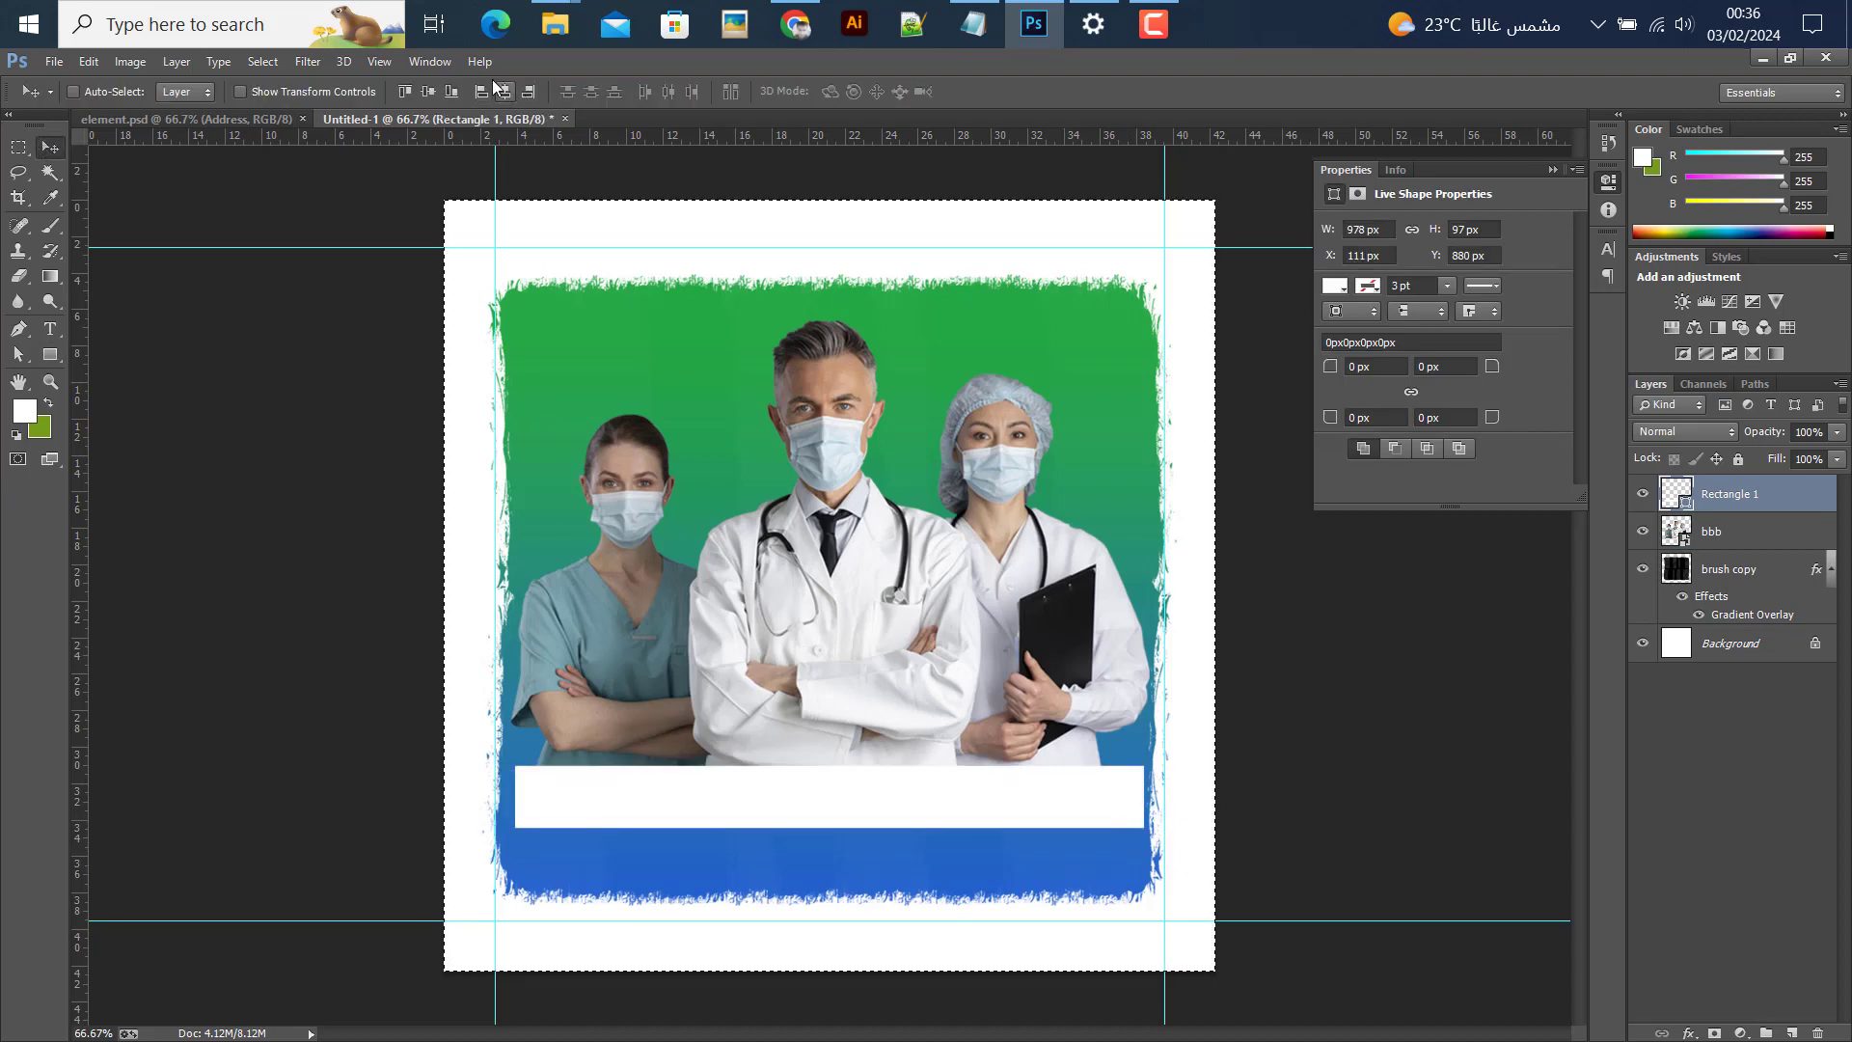
# Reduce the white rectangle's height to about 76 px by raising its lower edge
pyautogui.hotkey('ctrl', 't')
pyautogui.moveTo(829, 828); pyautogui.dragTo(829, 813)
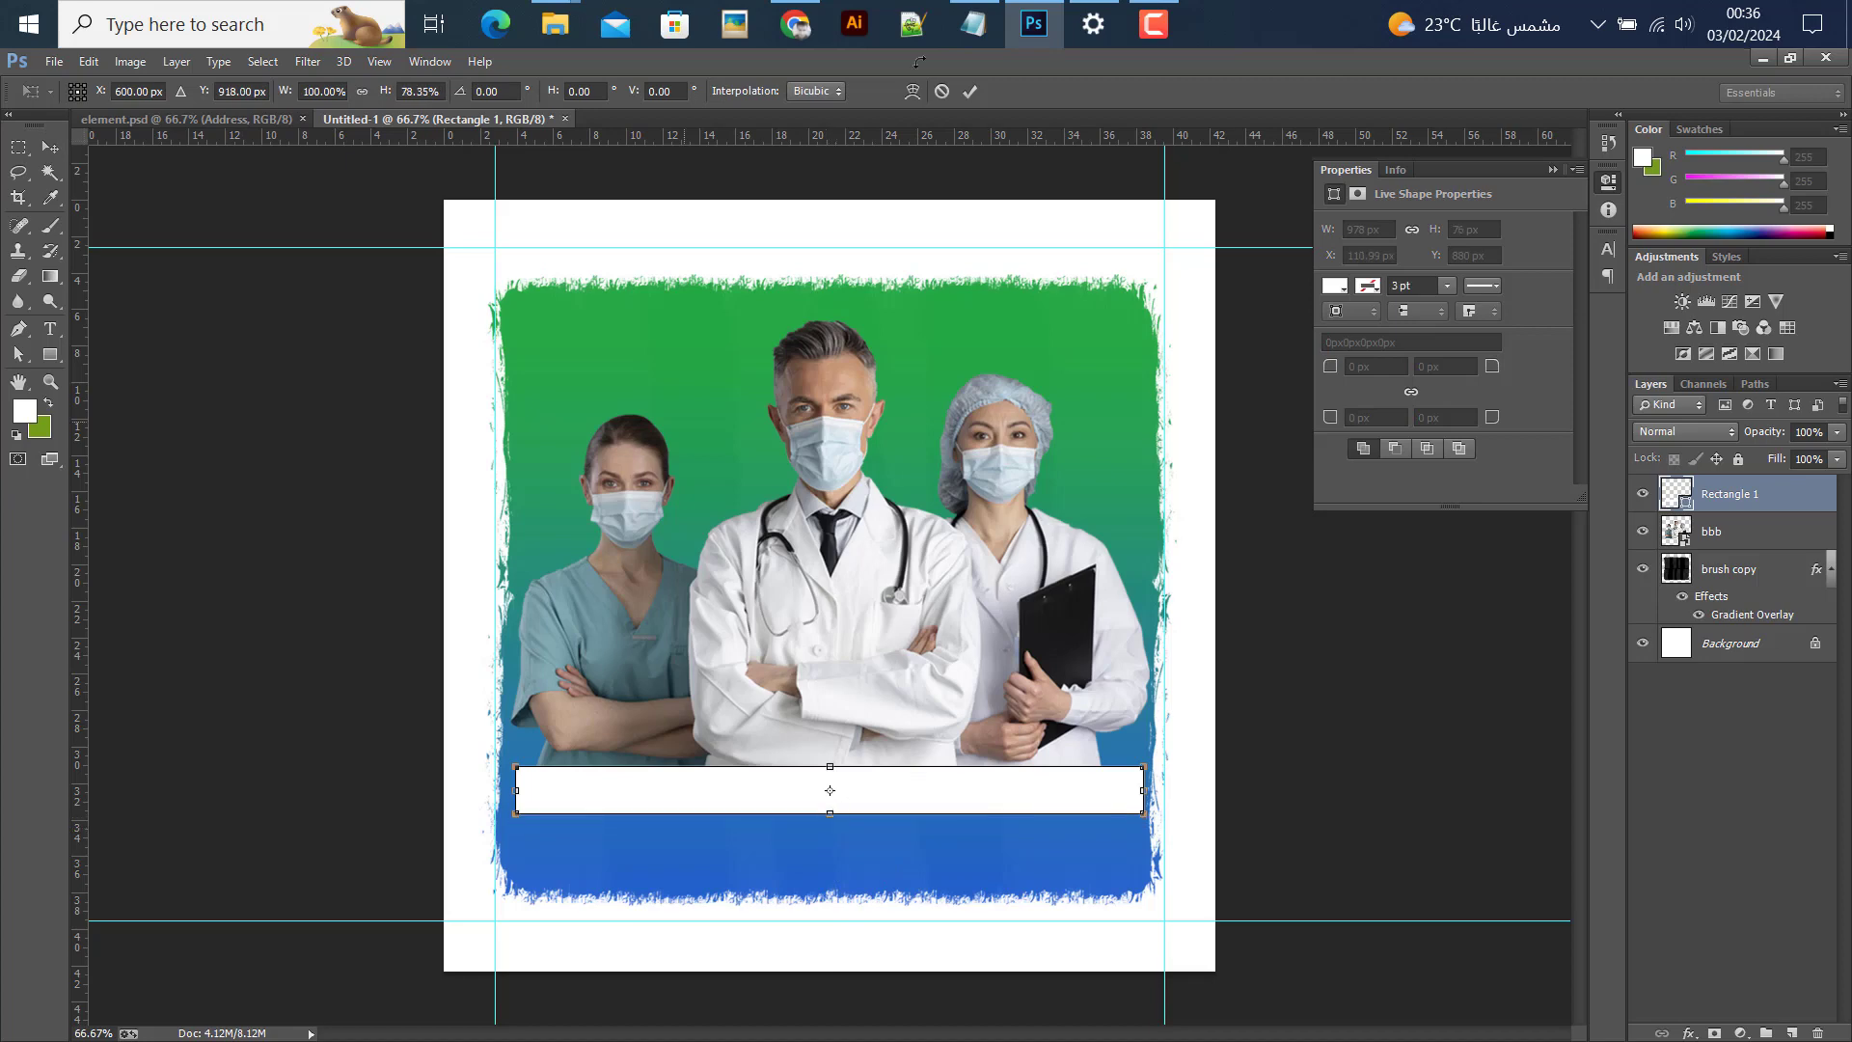
pyautogui.click(969, 90)
# Copy "best health care for your area" from the Notepad file and add it as a text line on the white strip
pyautogui.click(973, 24)
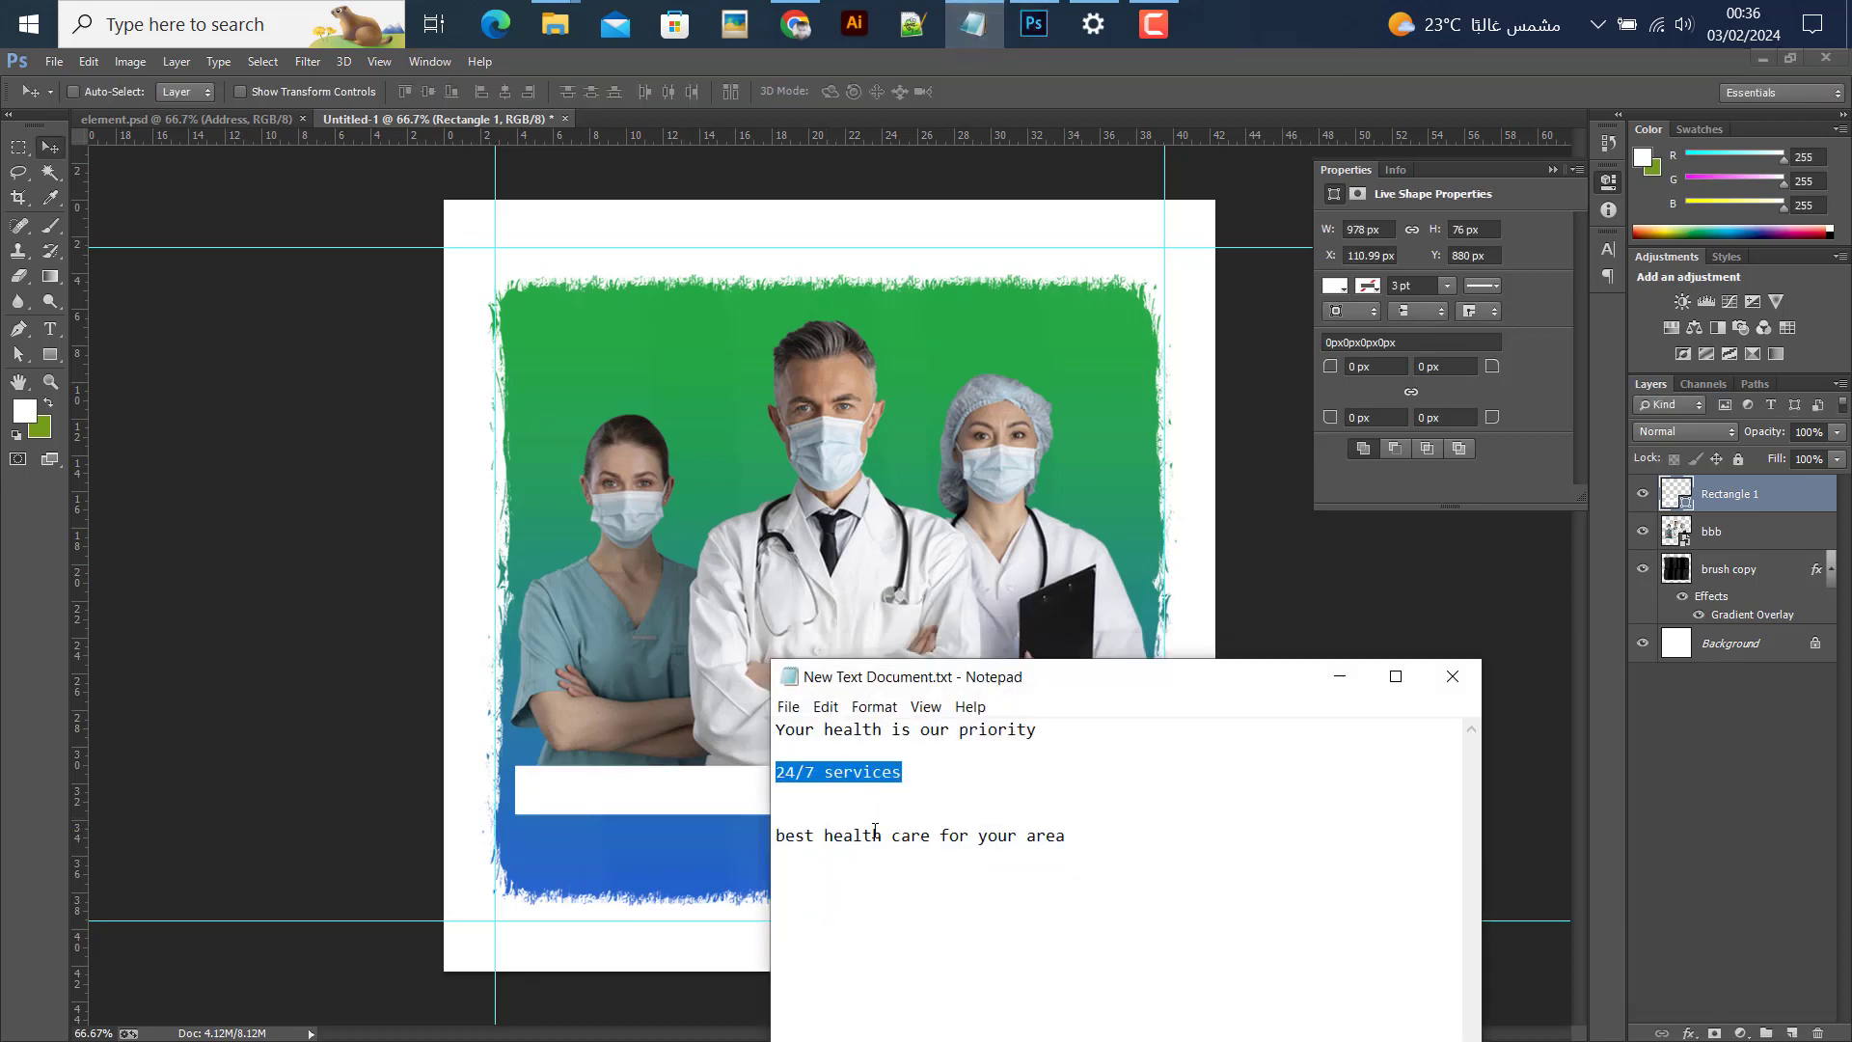
pyautogui.moveTo(1076, 845); pyautogui.dragTo(728, 847)
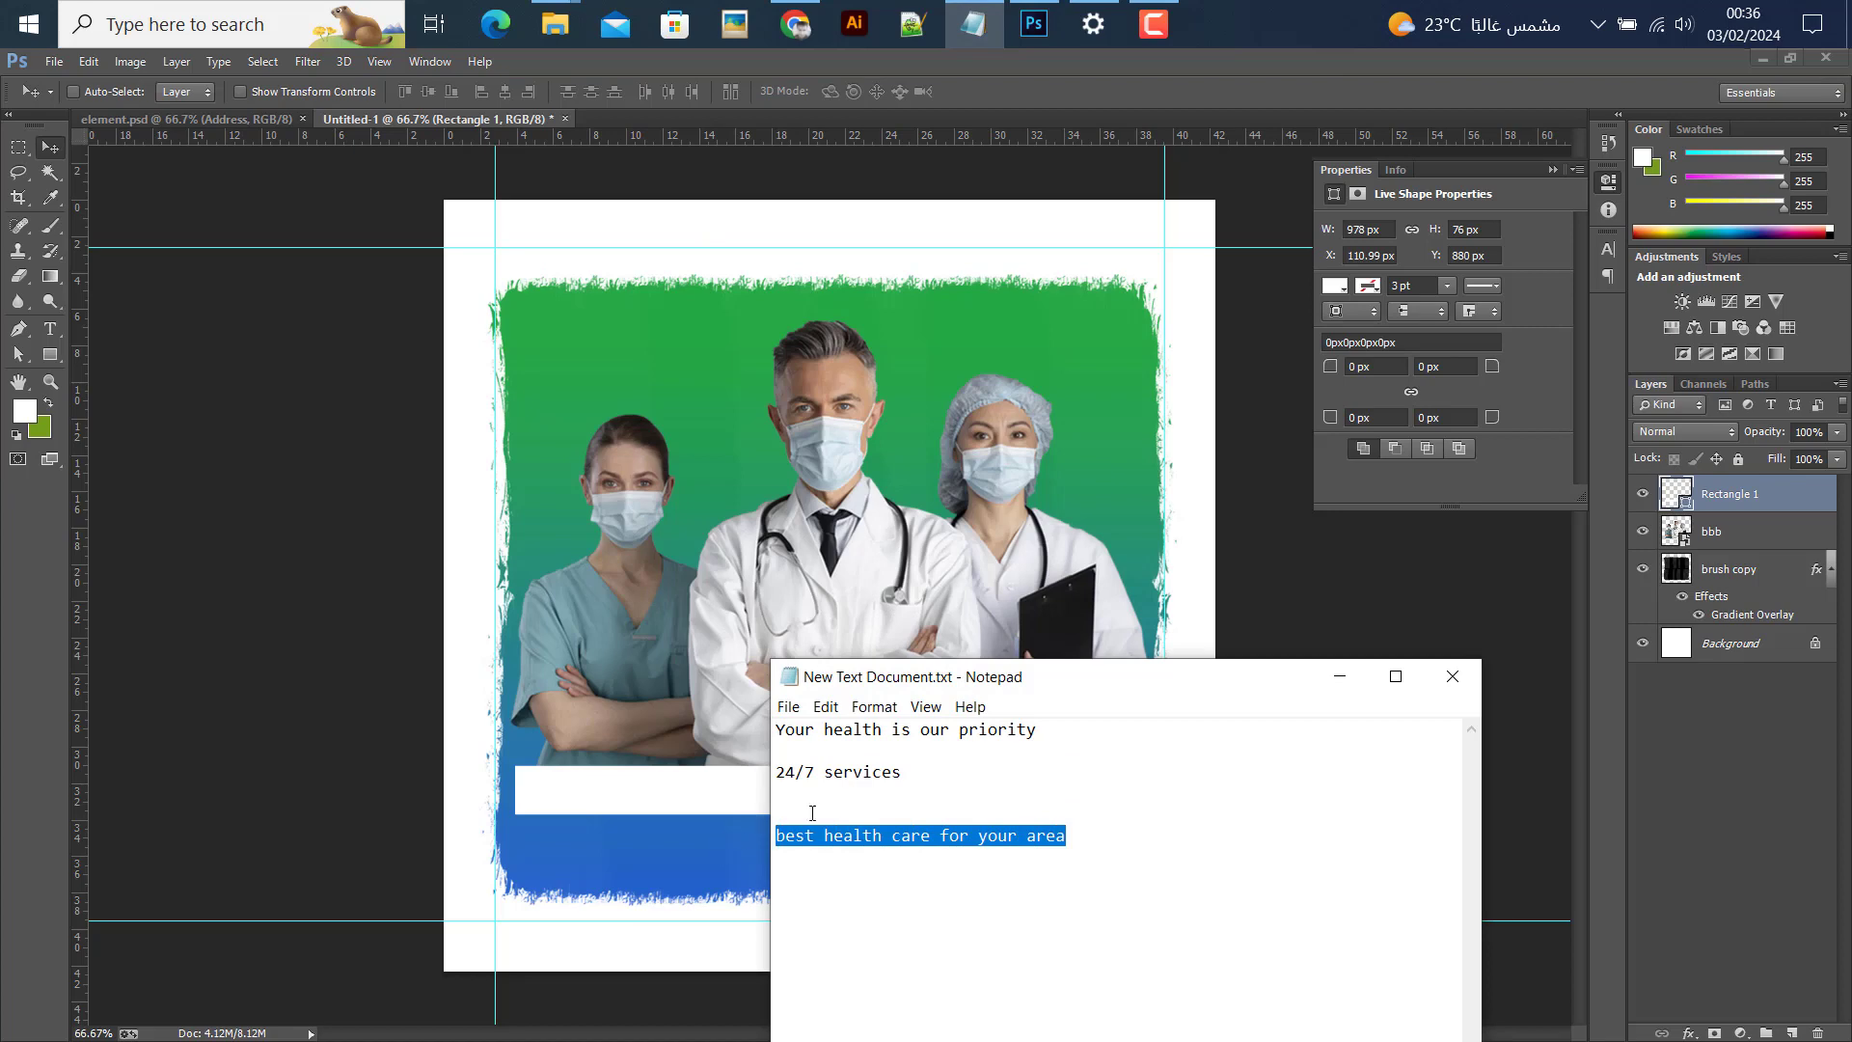
pyautogui.click(1339, 676)
pyautogui.click(50, 329)
pyautogui.click(595, 374)
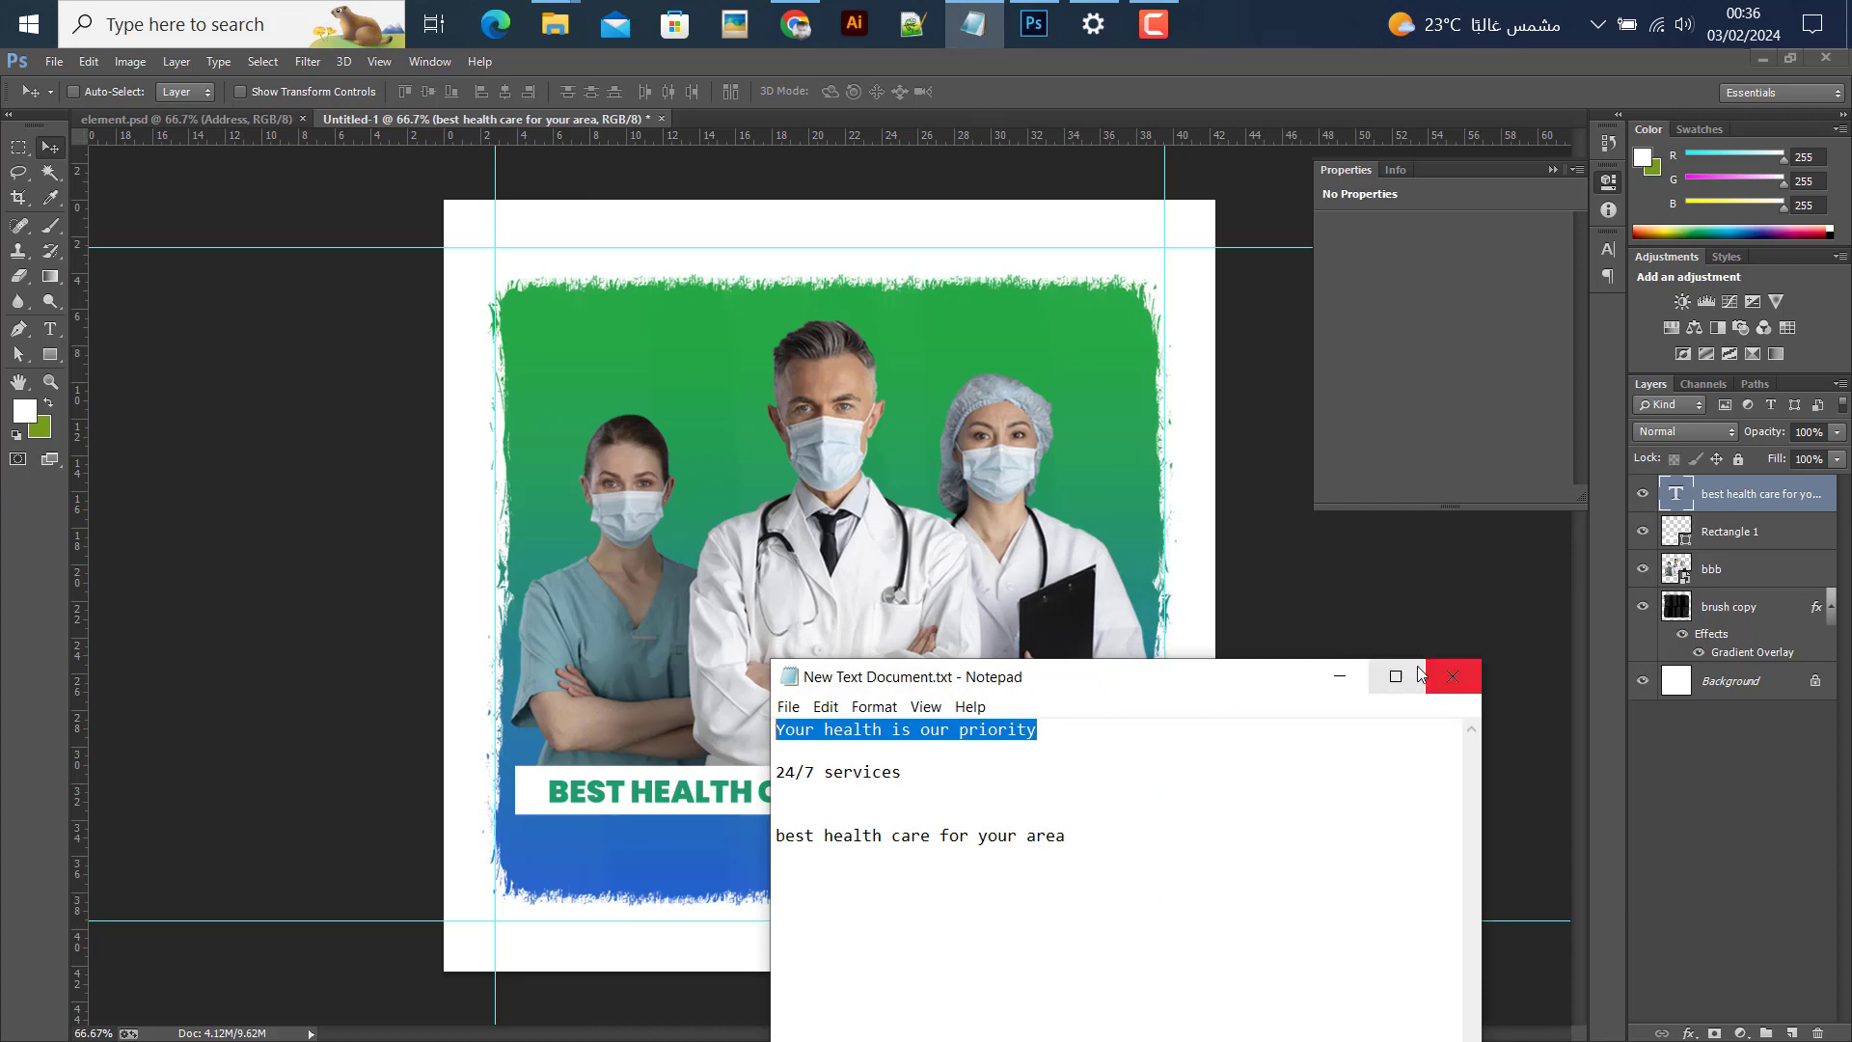
# Add the text "Your health is our priority" near the top of the gradient brush shape, broken into two lines before "our"
pyautogui.click(1339, 675)
pyautogui.click(50, 329)
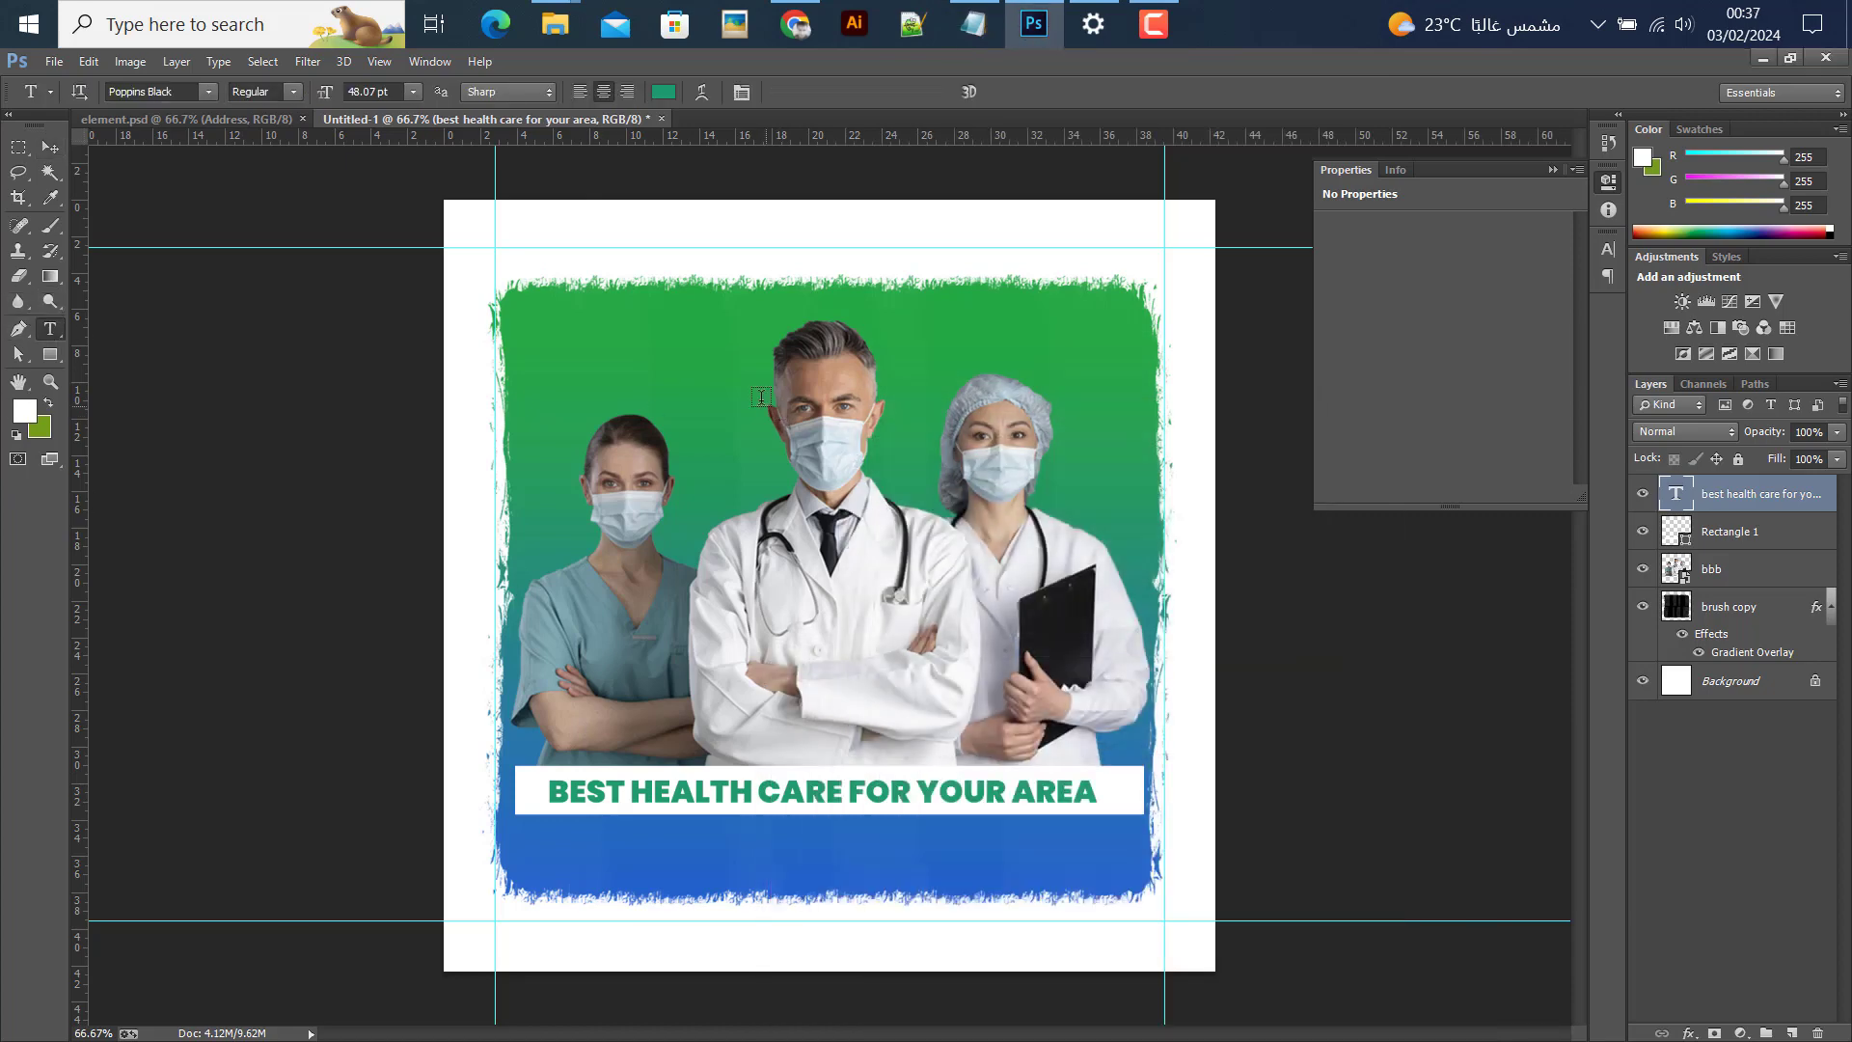
pyautogui.click(712, 352)
pyautogui.write('YOUR HEALTH IS OUR PRIORITY')
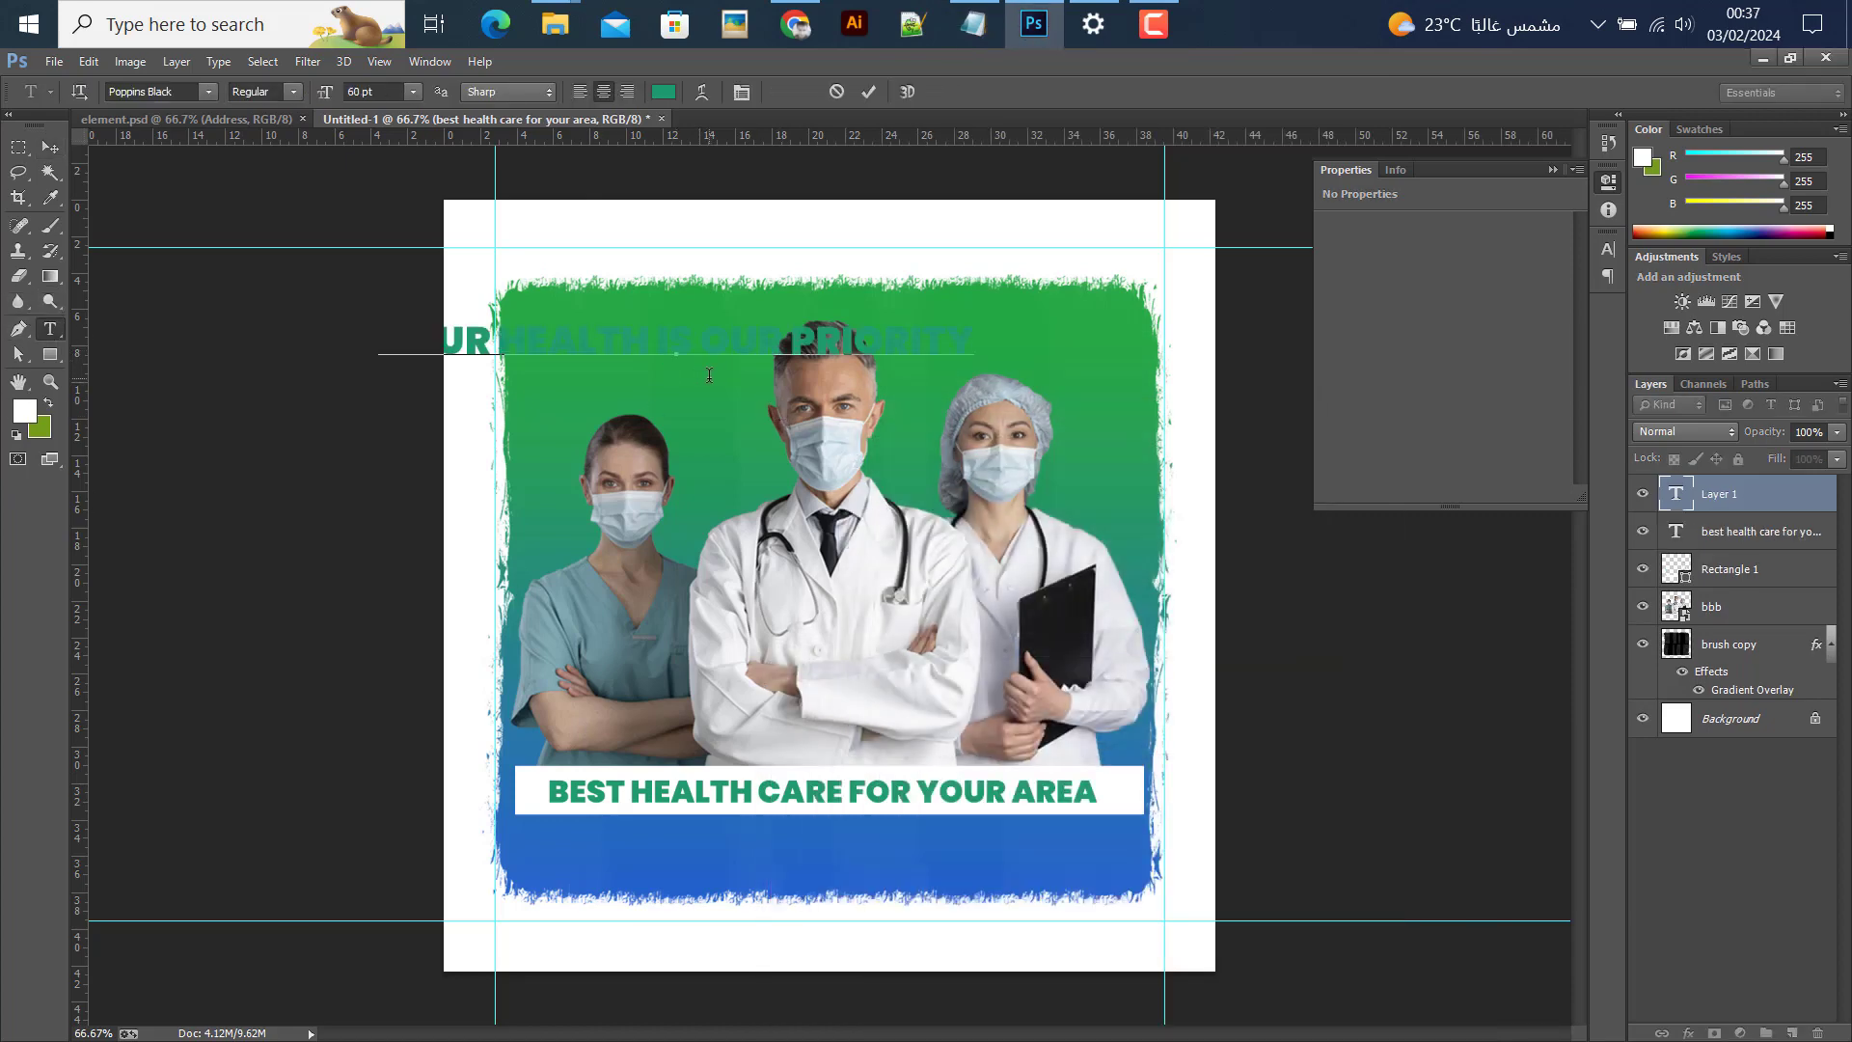
pyautogui.click(709, 331)
pyautogui.press('Return')
pyautogui.hotkey('ctrl', 'a')
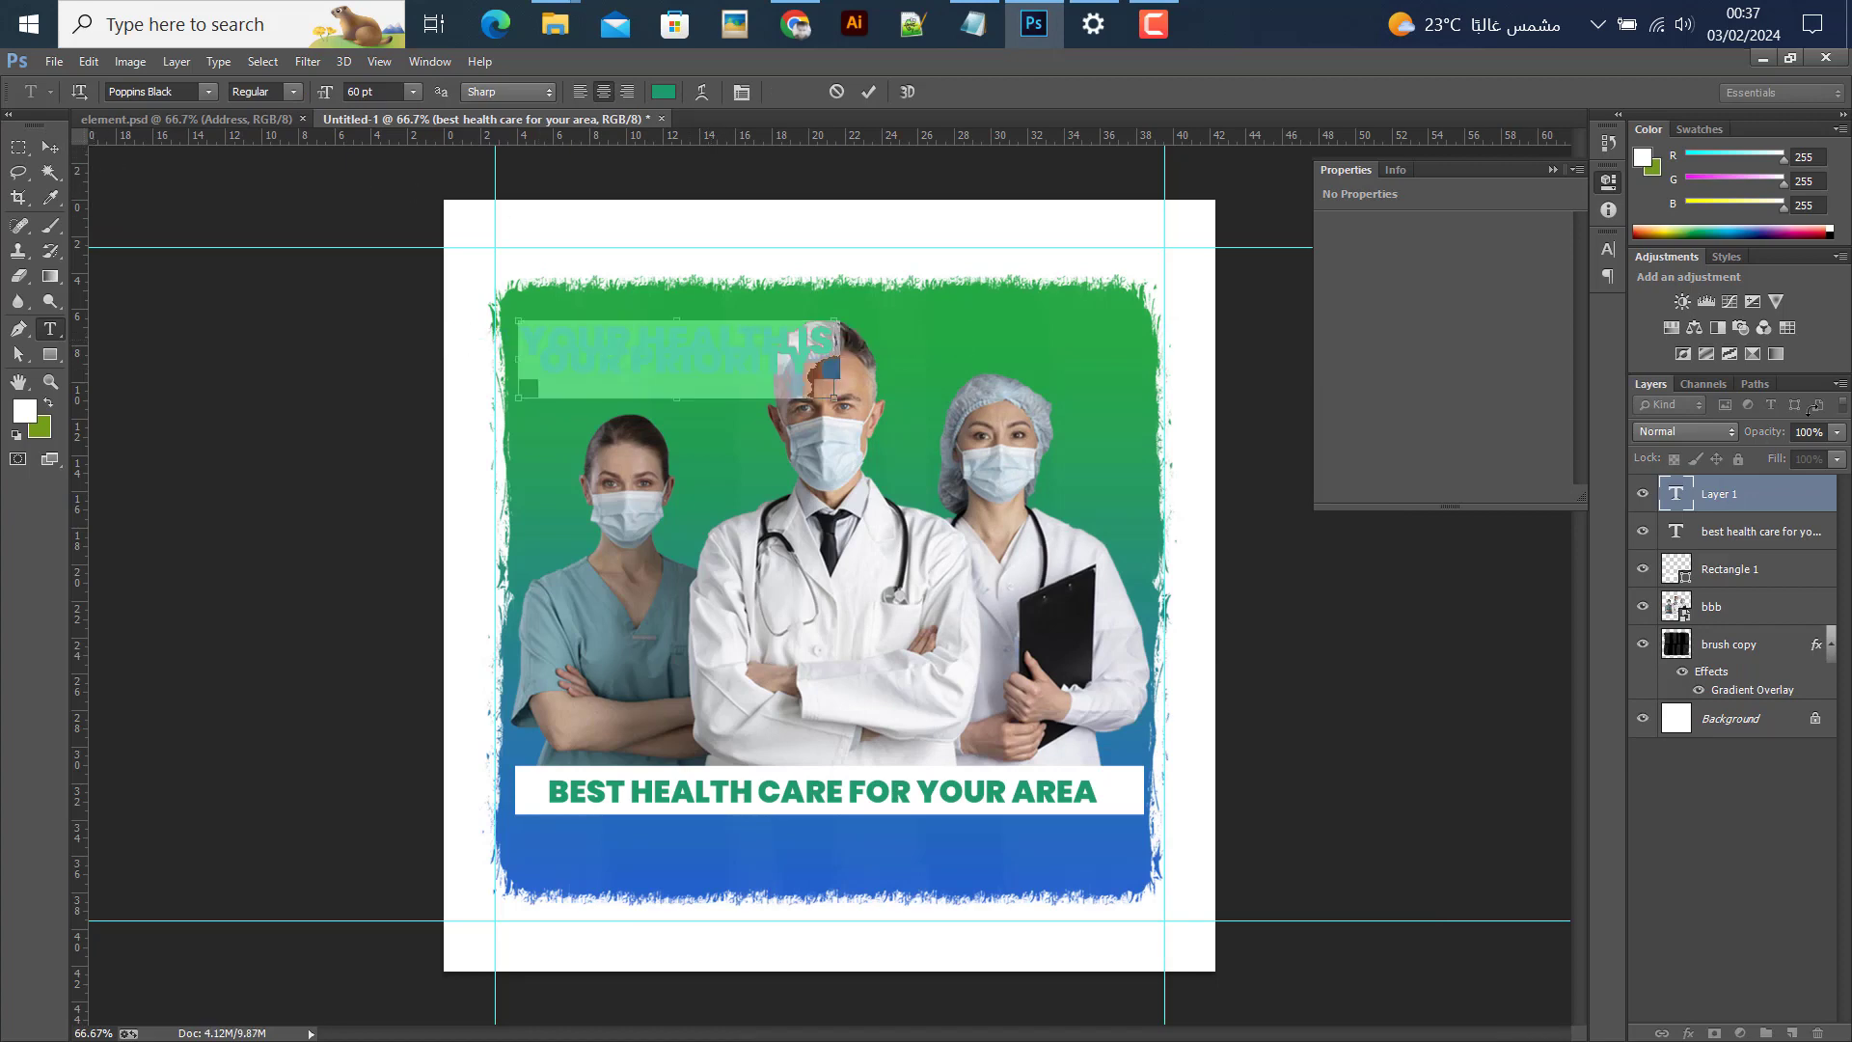
# Set the headline's leading to 60 pt and fill its text with the white foreground colour
pyautogui.click(1607, 250)
pyautogui.doubleClick(1525, 290)
pyautogui.write('60')
pyautogui.press('Return')
pyautogui.hotkey('alt', 'BackSpace')
# Move the headline layer behind the medical team picture and enlarge the headline to nearly the width of the brush shape
pyautogui.click(50, 147)
pyautogui.moveTo(1773, 493); pyautogui.dragTo(1765, 622)
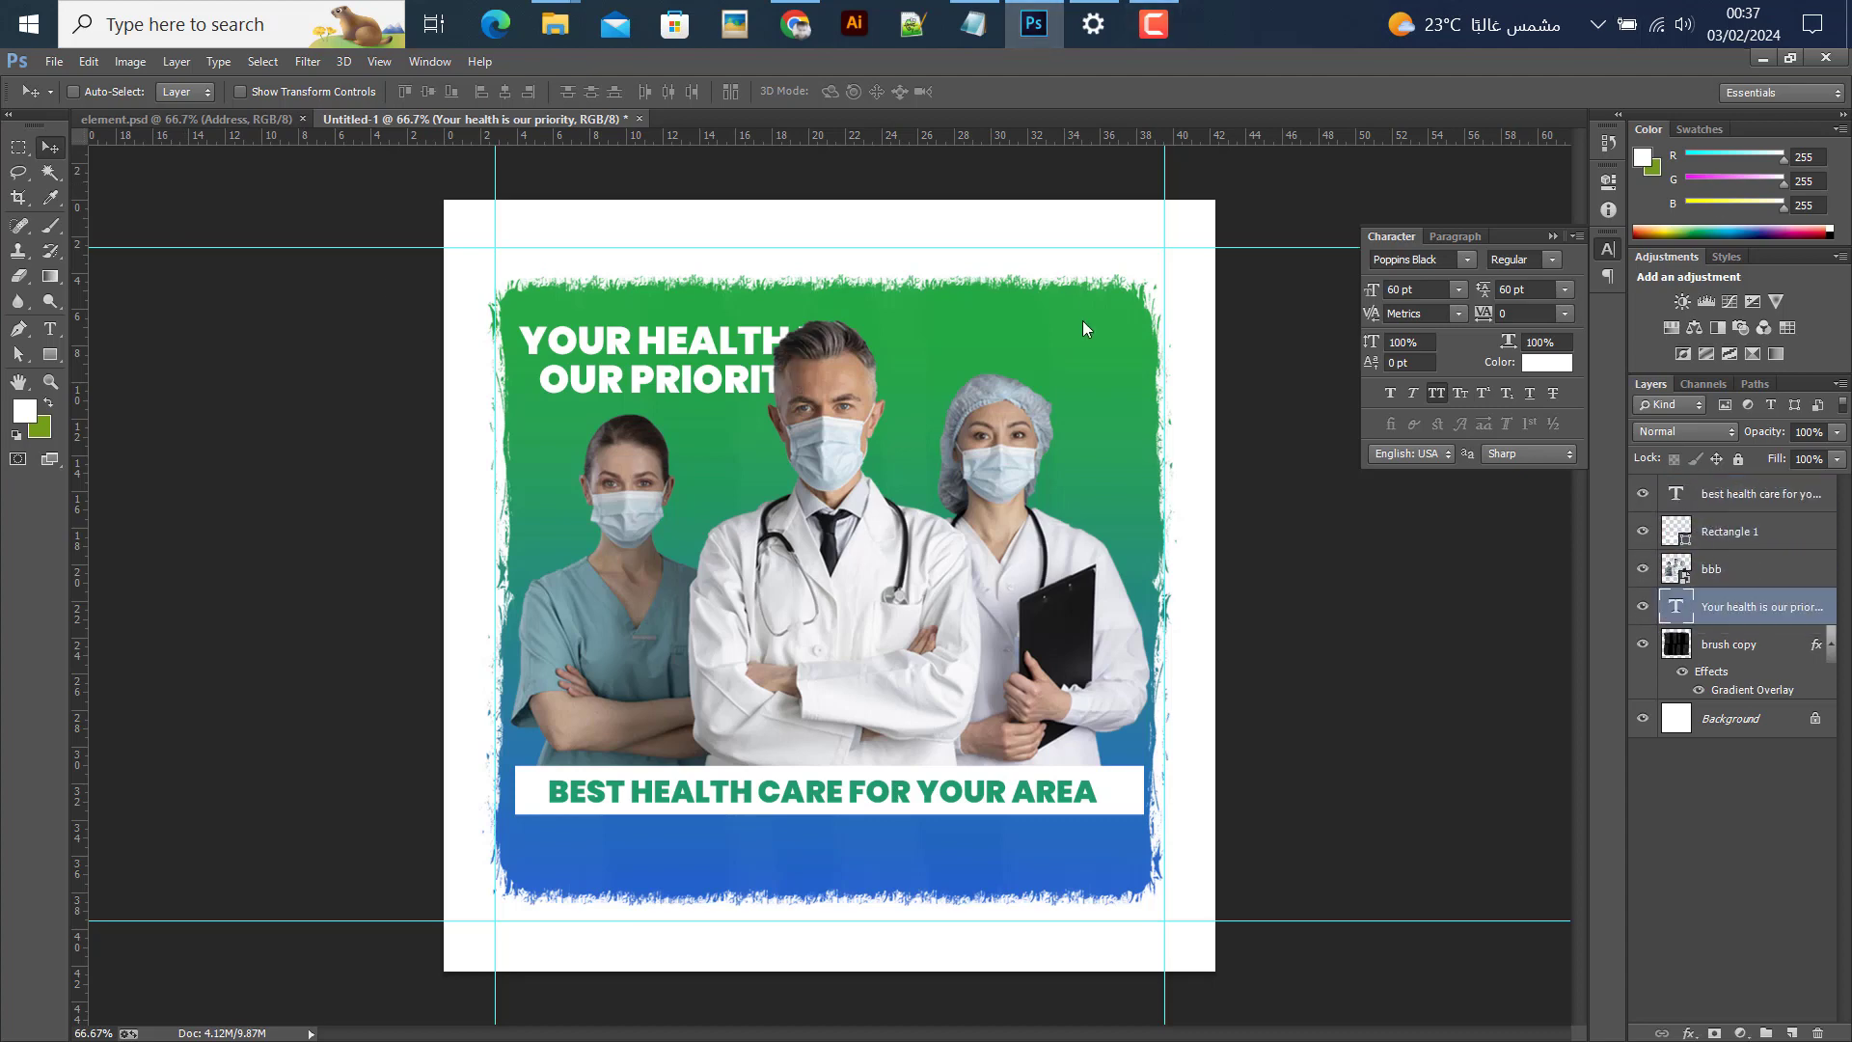
pyautogui.hotkey('ctrl', 't')
pyautogui.moveTo(786, 324); pyautogui.dragTo(1071, 236)
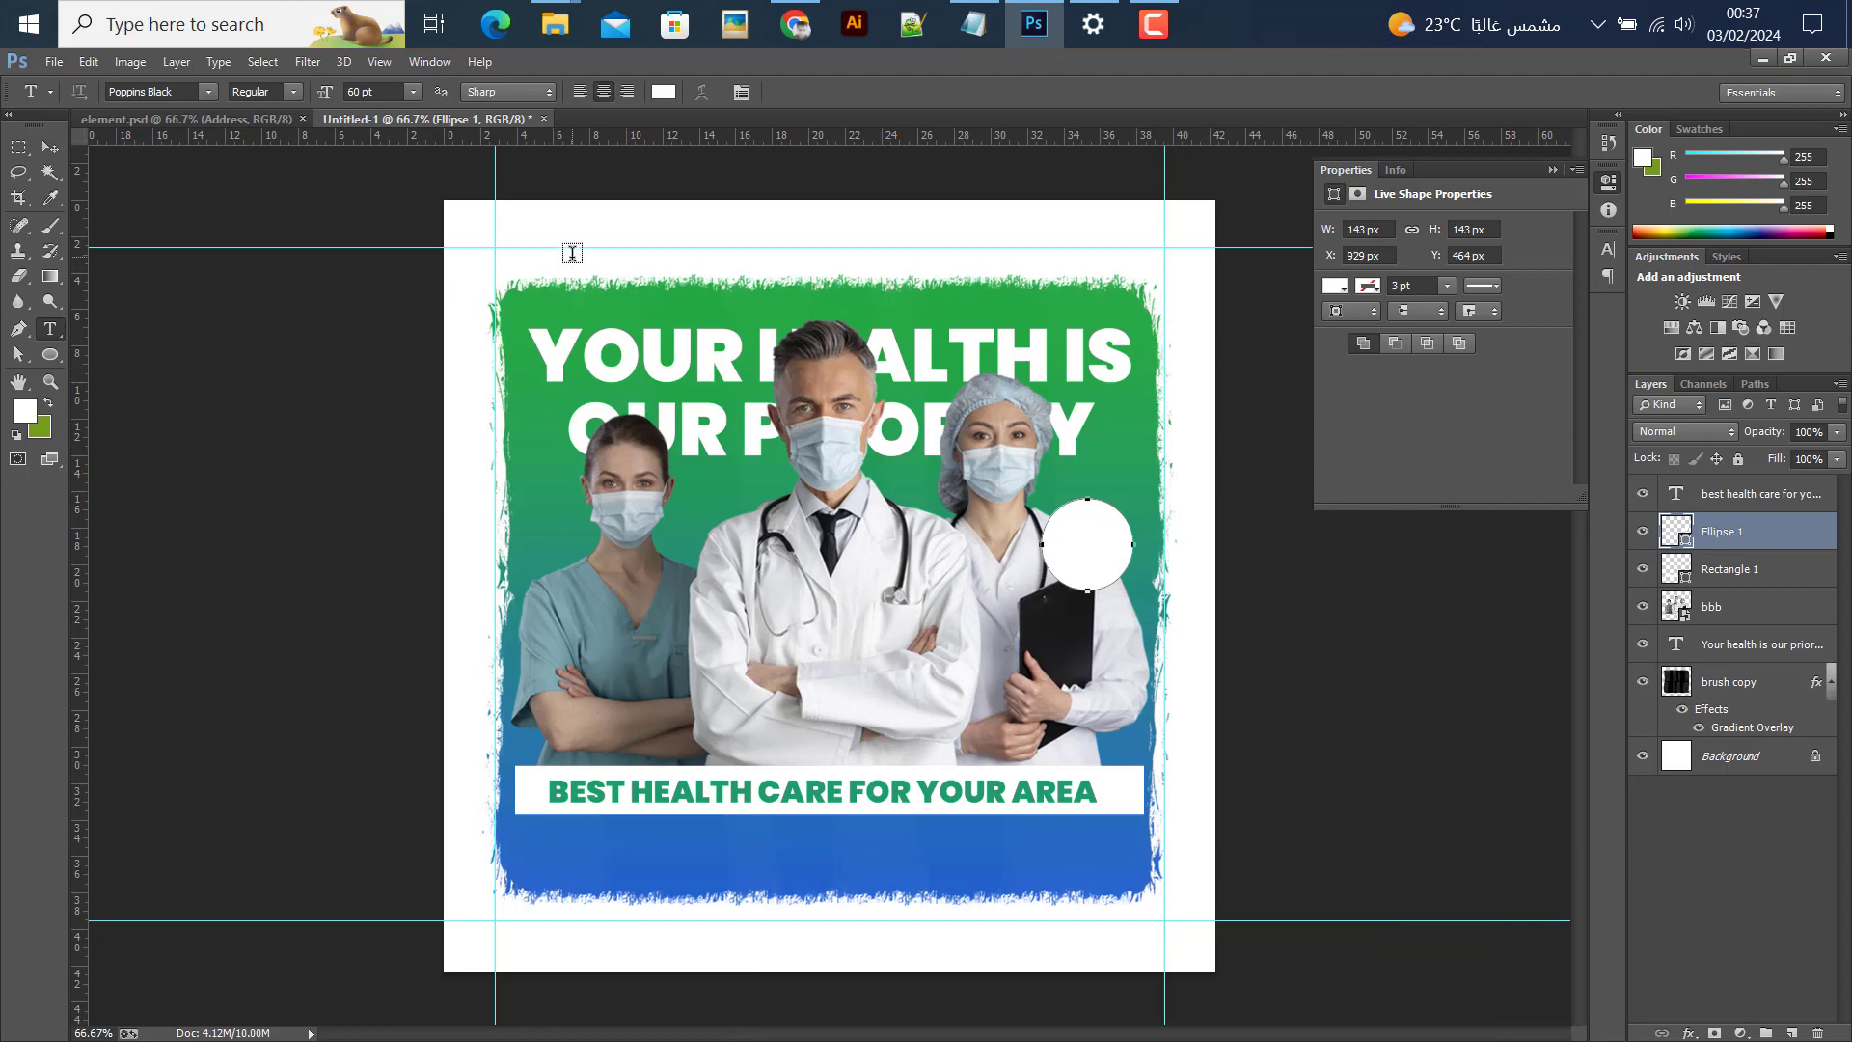
# Add "24/7 services" as a new text line and move it down over the headline's second line
pyautogui.click(572, 253)
pyautogui.hotkey('ctrl', 'v')
pyautogui.click(58, 148)
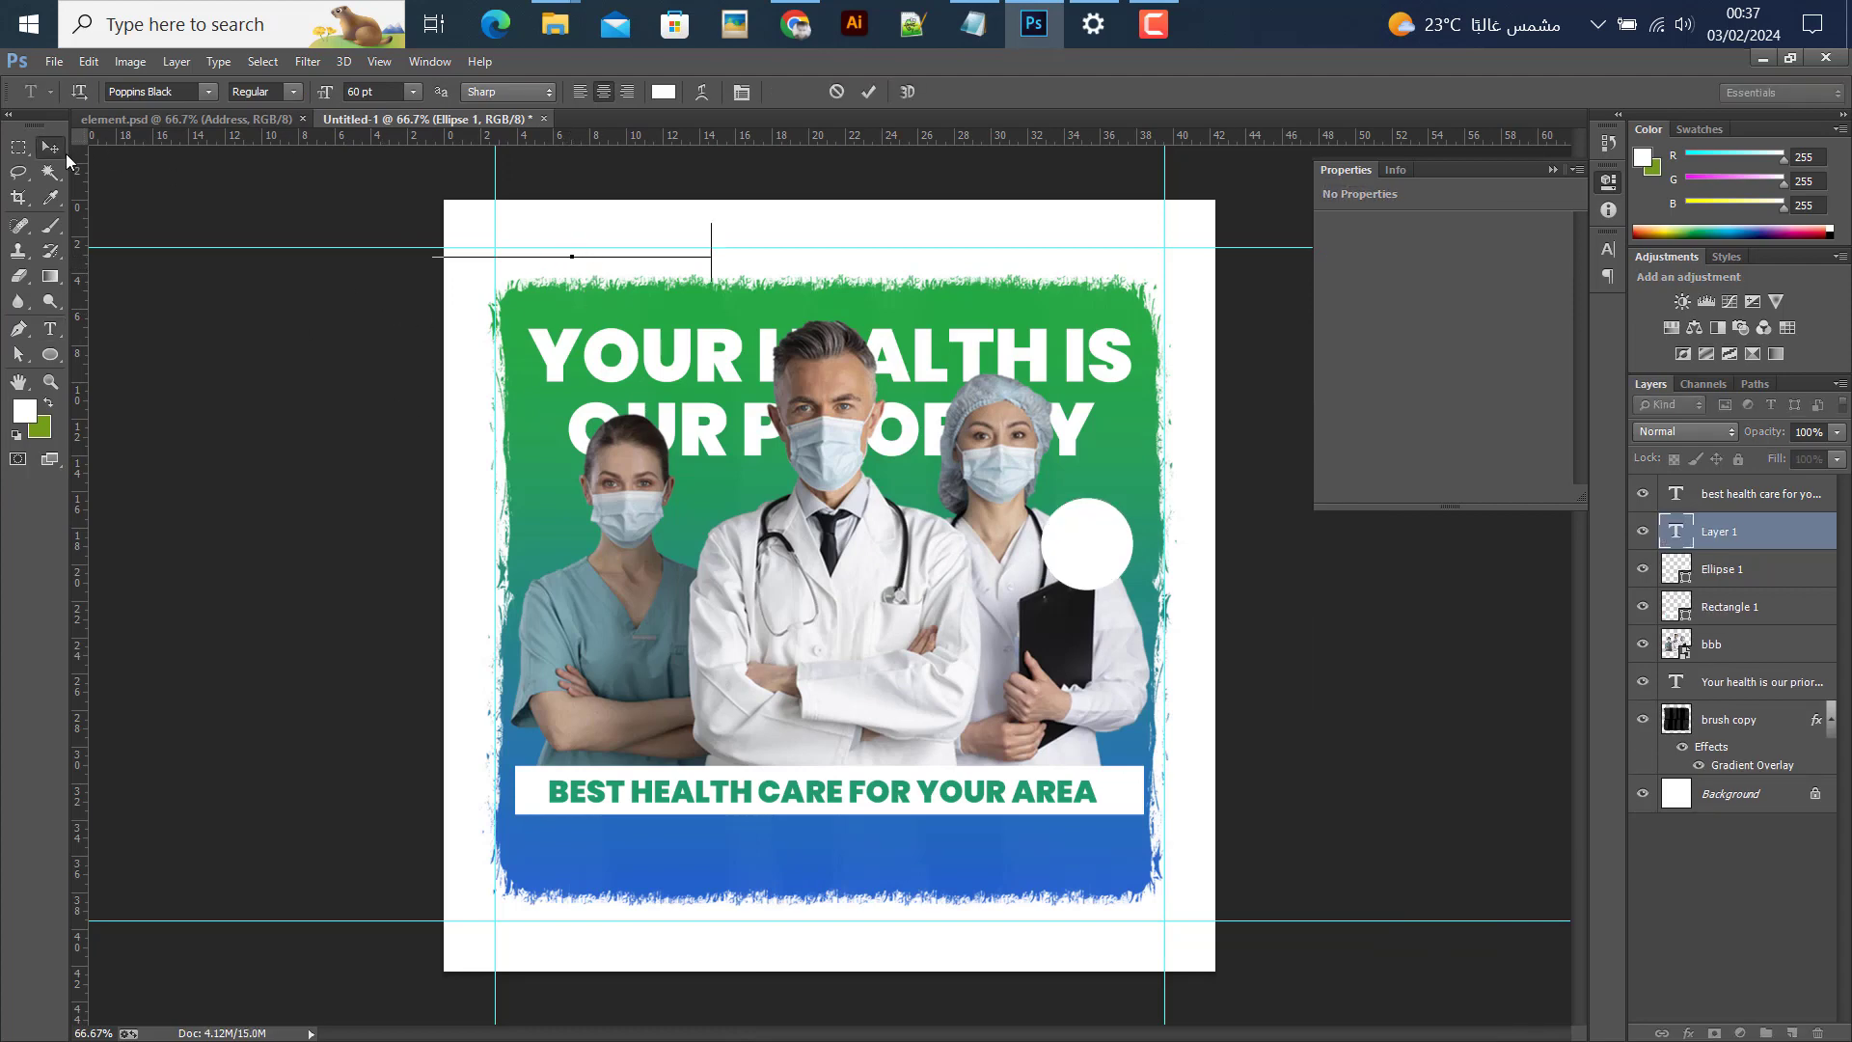
pyautogui.moveTo(686, 359); pyautogui.dragTo(820, 552)
# Recolour the "24/7 services" text with the green #2aaa48 sampled from the top of the brush shape
pyautogui.click(1609, 246)
pyautogui.click(1536, 365)
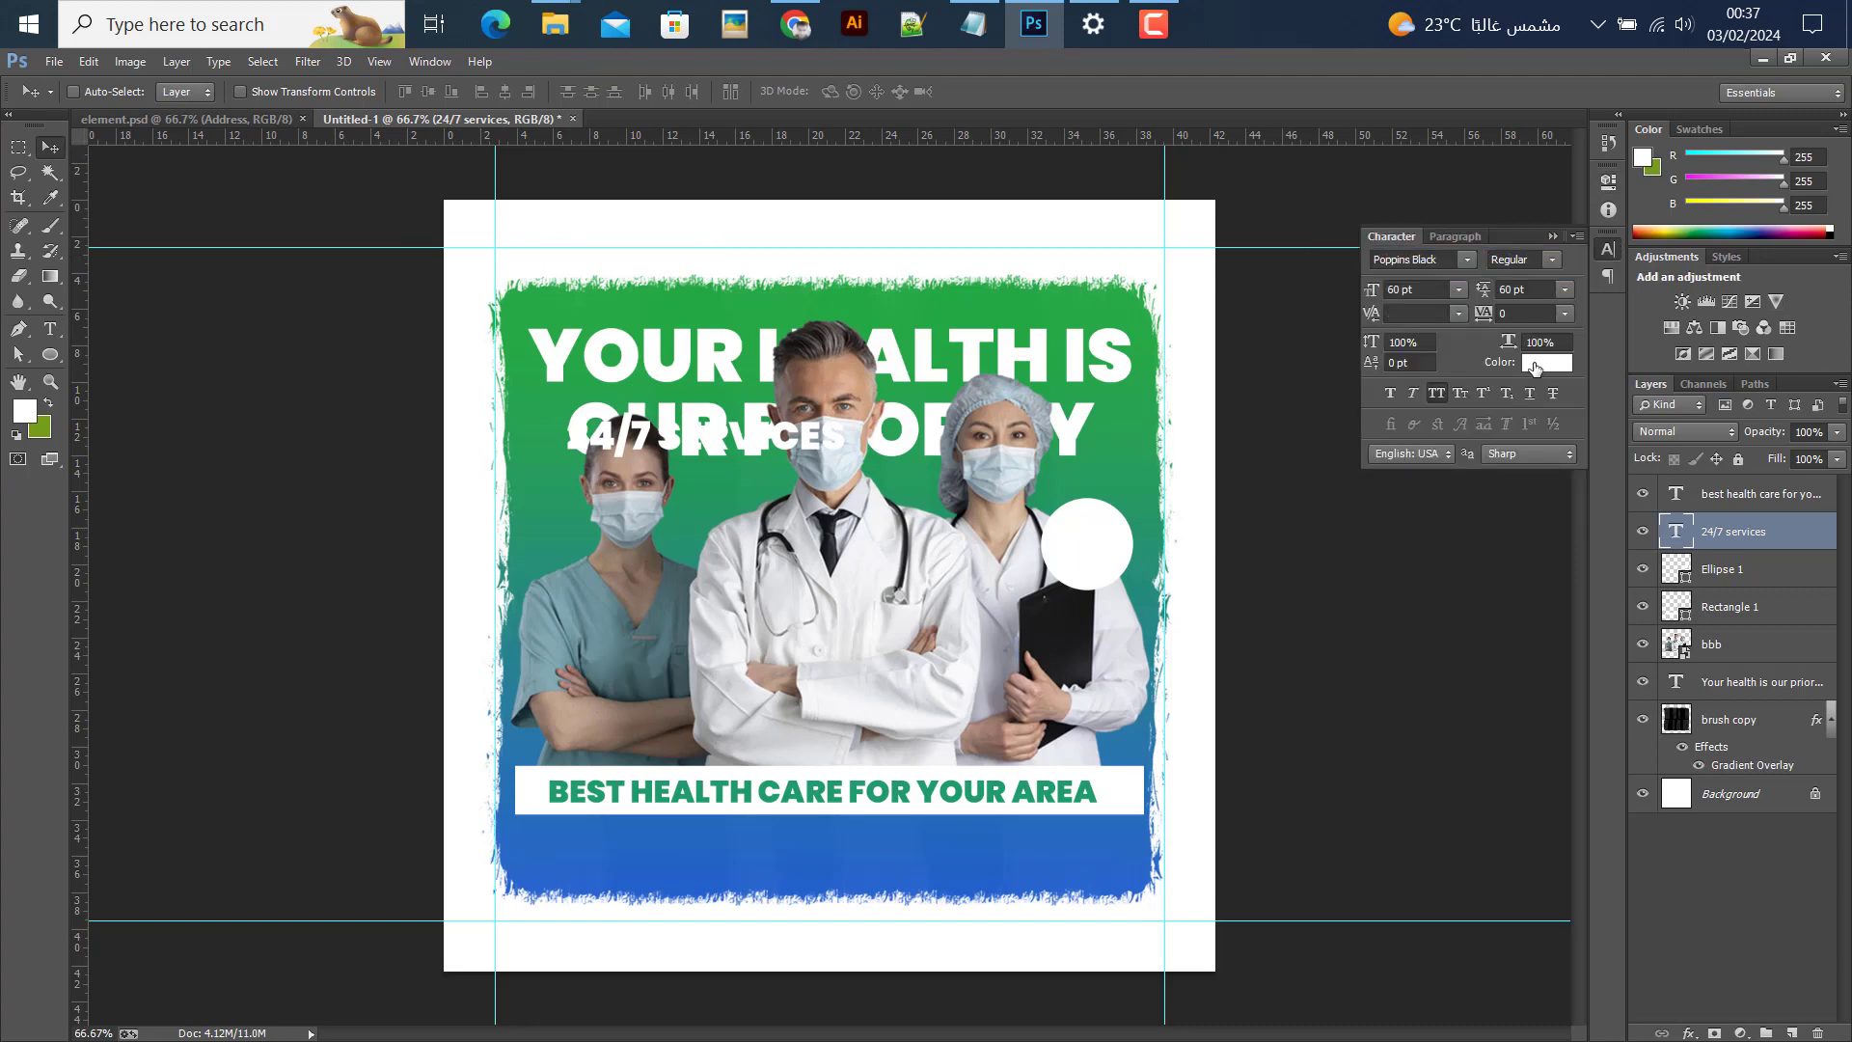
pyautogui.click(1129, 309)
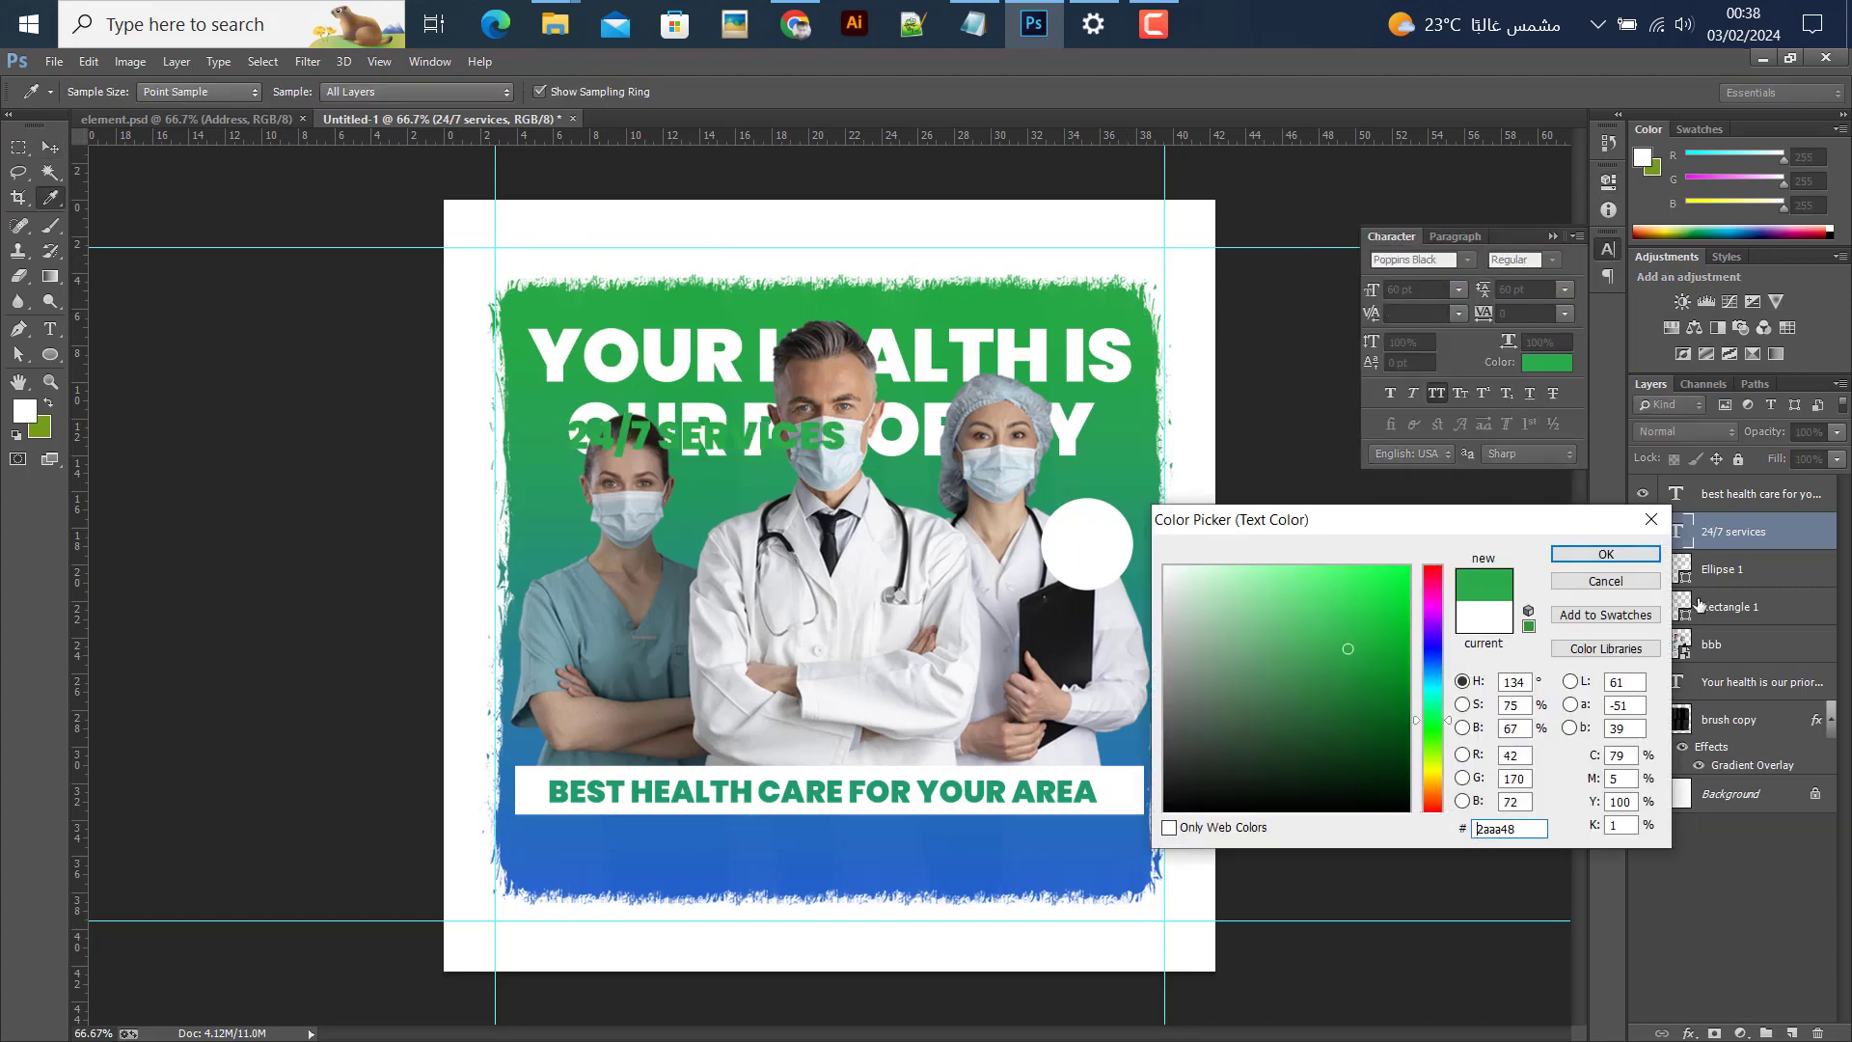
pyautogui.click(1645, 555)
# Break "24/7 services" into two lines after "24/7" and move the text onto the white circle
pyautogui.press('t')
pyautogui.click(658, 434)
pyautogui.press('Return')
pyautogui.hotkey('ctrl', 'Return')
pyautogui.press('v')
pyautogui.moveTo(658, 423); pyautogui.dragTo(1039, 491)
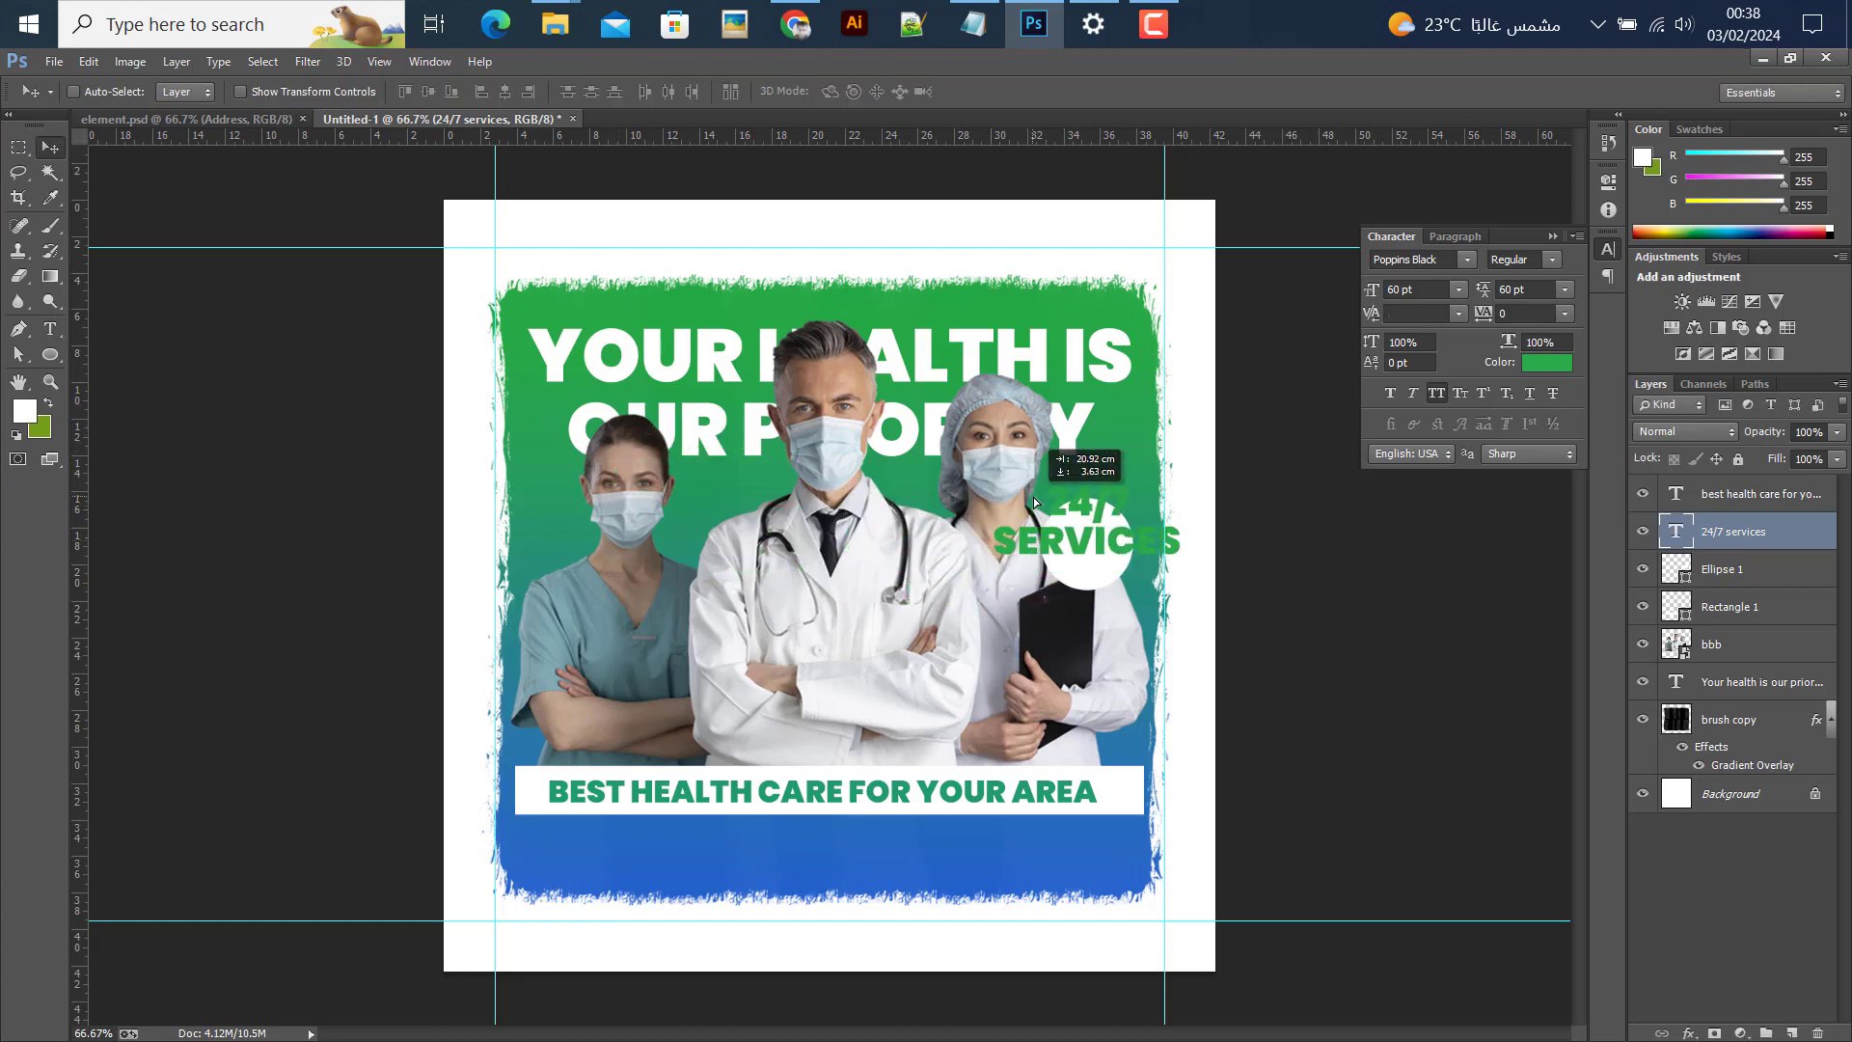
# Scale the "24/7 services" text down to about 25.4 pt so it fits inside the white circle
pyautogui.scroll(3, 1102, 575)
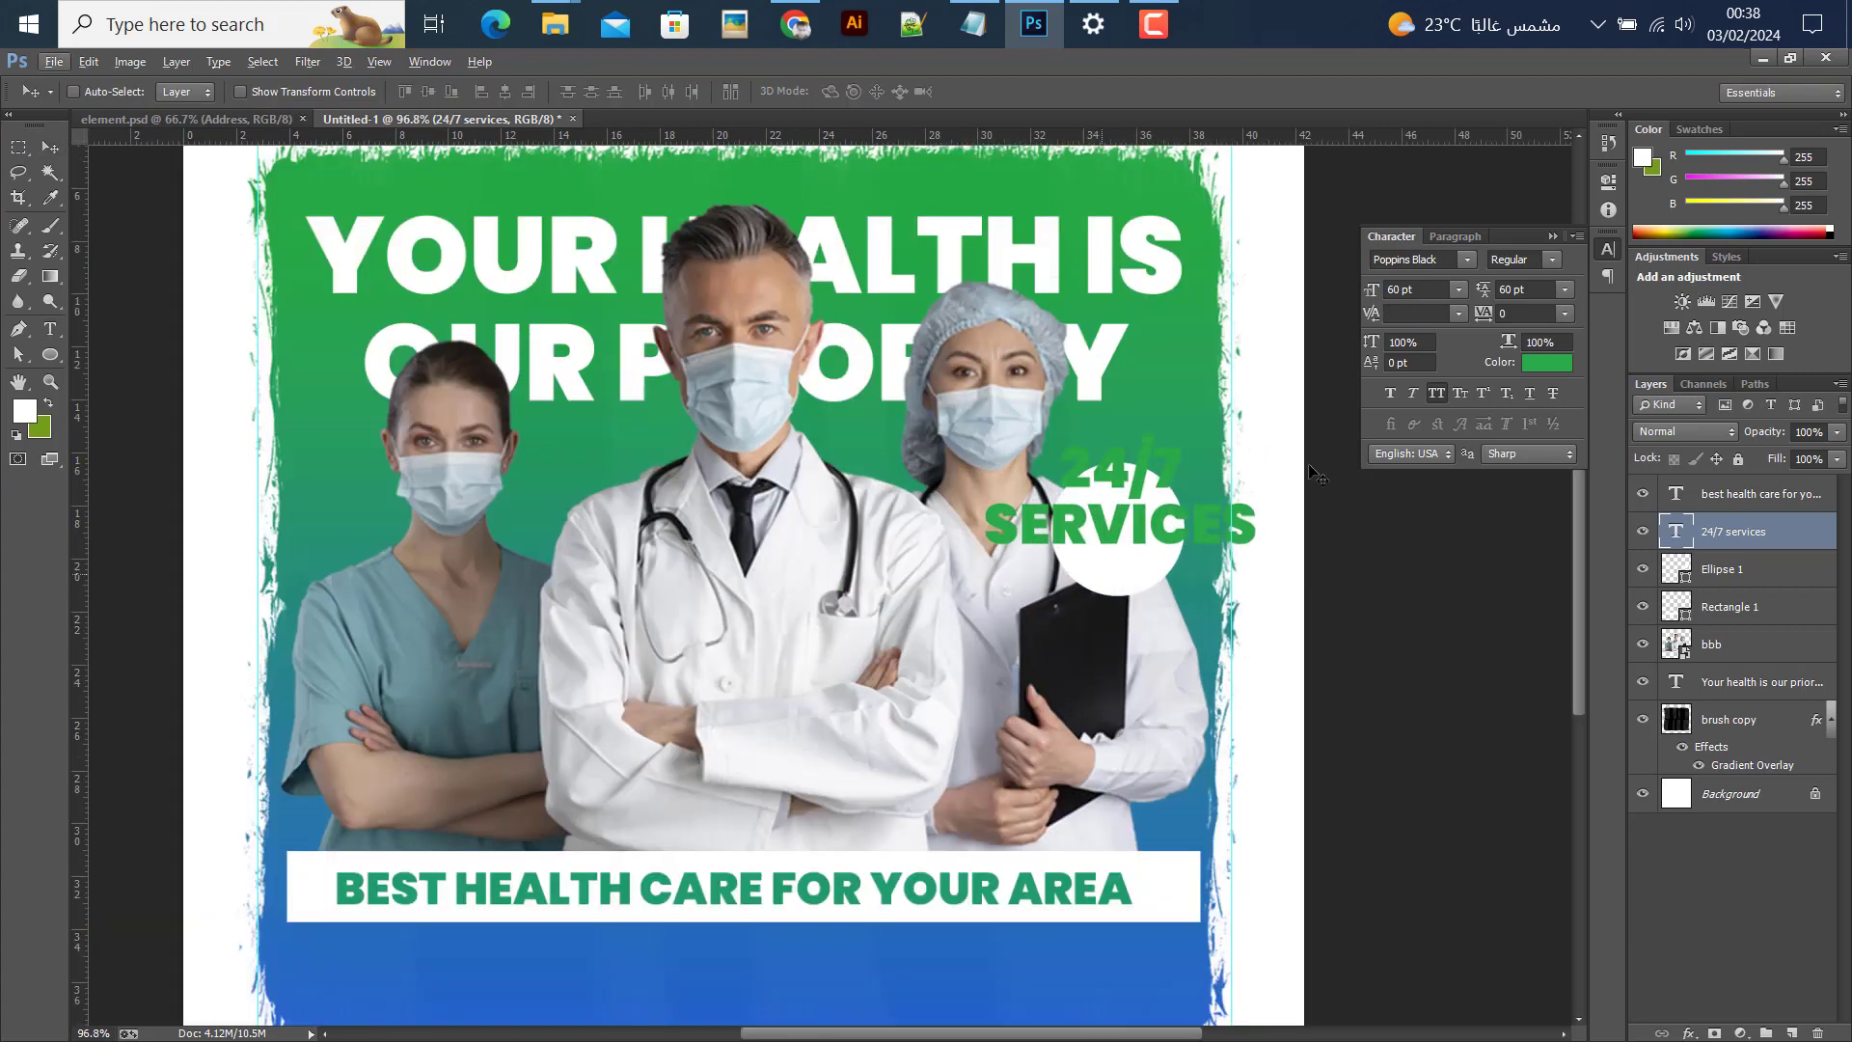
pyautogui.hotkey('ctrl', 't')
pyautogui.moveTo(1257, 439); pyautogui.dragTo(1179, 477)
pyautogui.press('Return')
# Set the font size of only the "24/7" line to 48 pt
pyautogui.click(50, 329)
pyautogui.click(1143, 485)
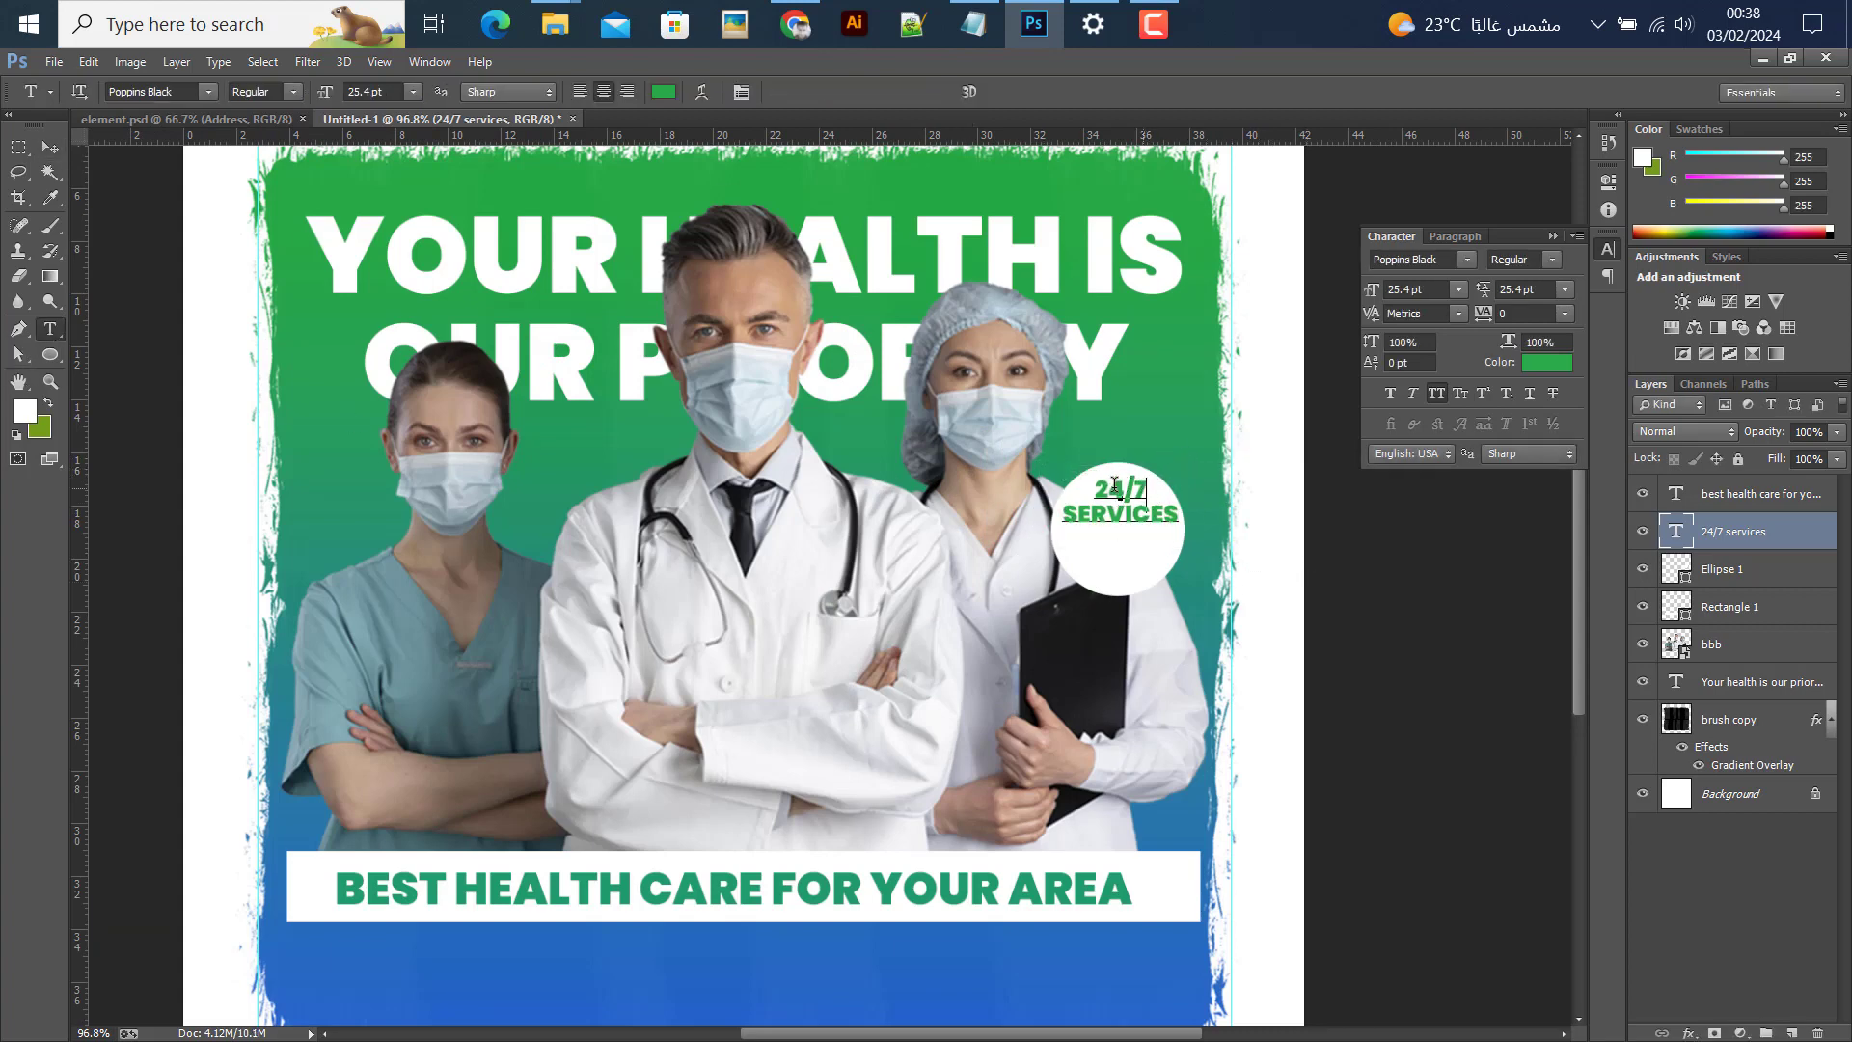
pyautogui.doubleClick(1124, 487)
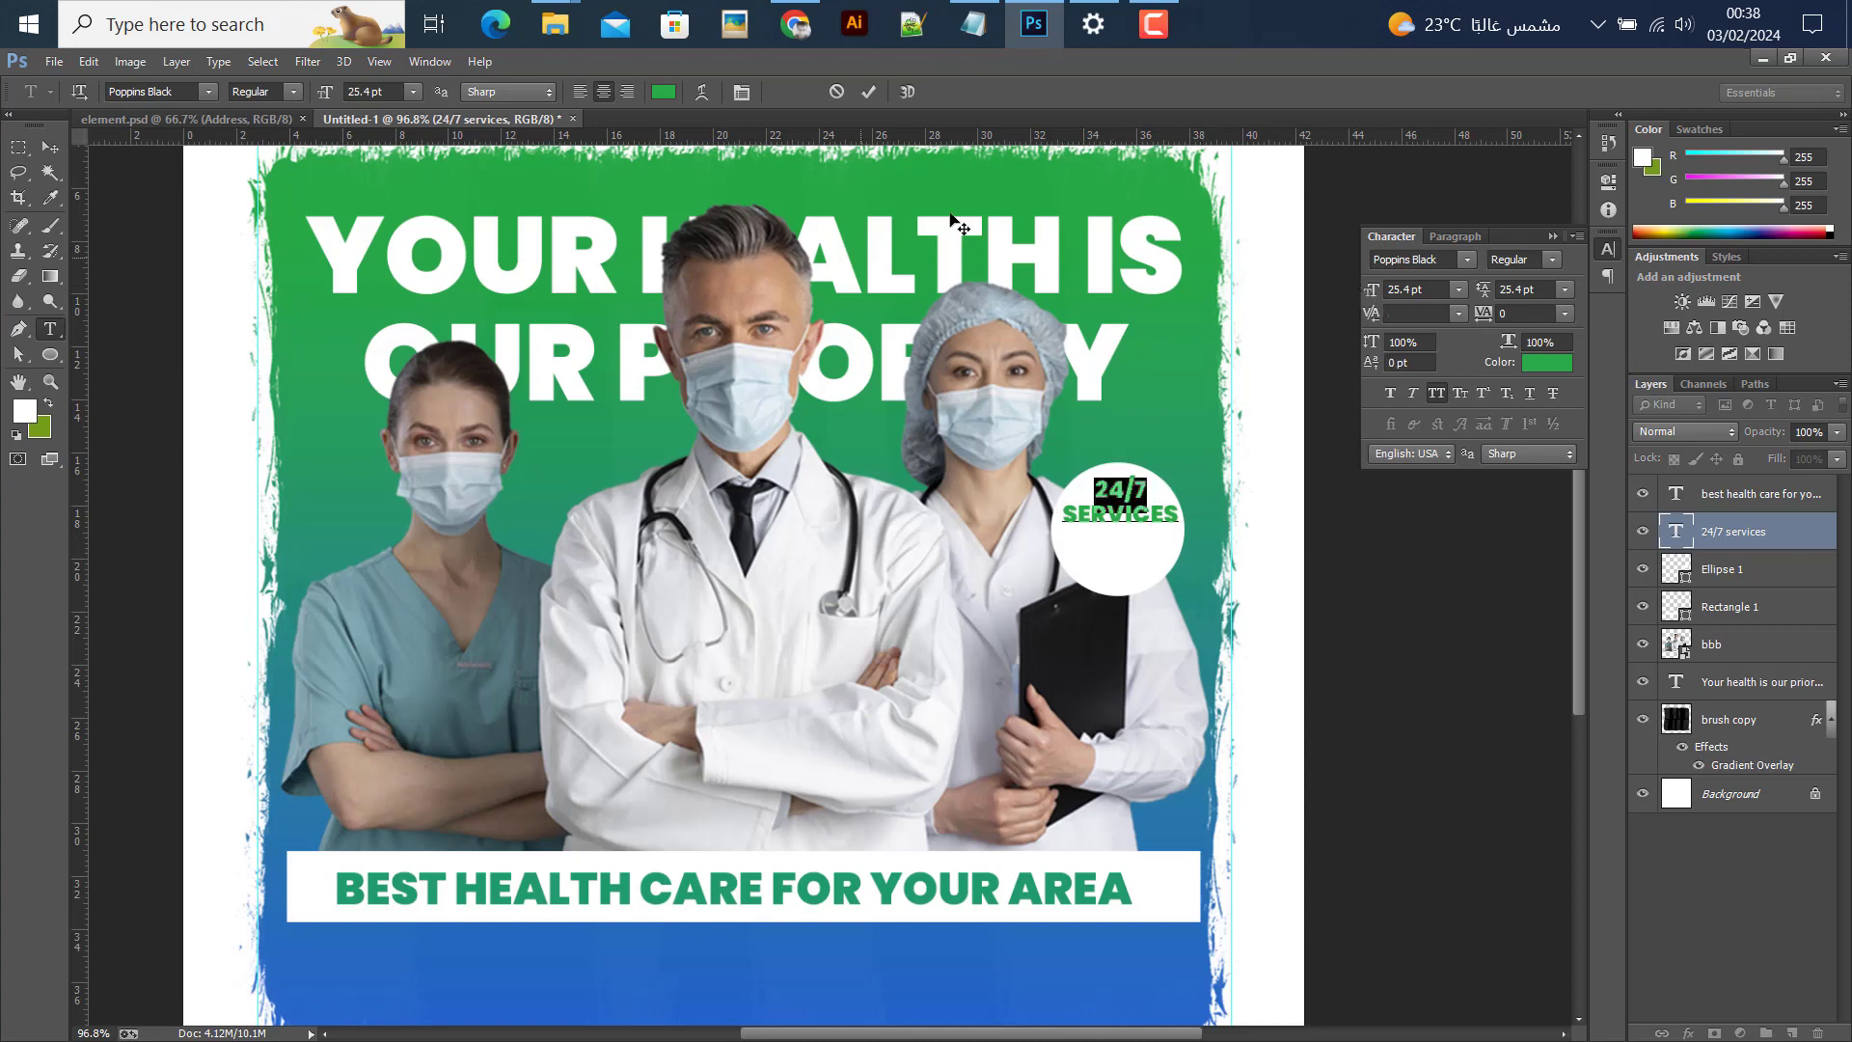
pyautogui.click(1459, 290)
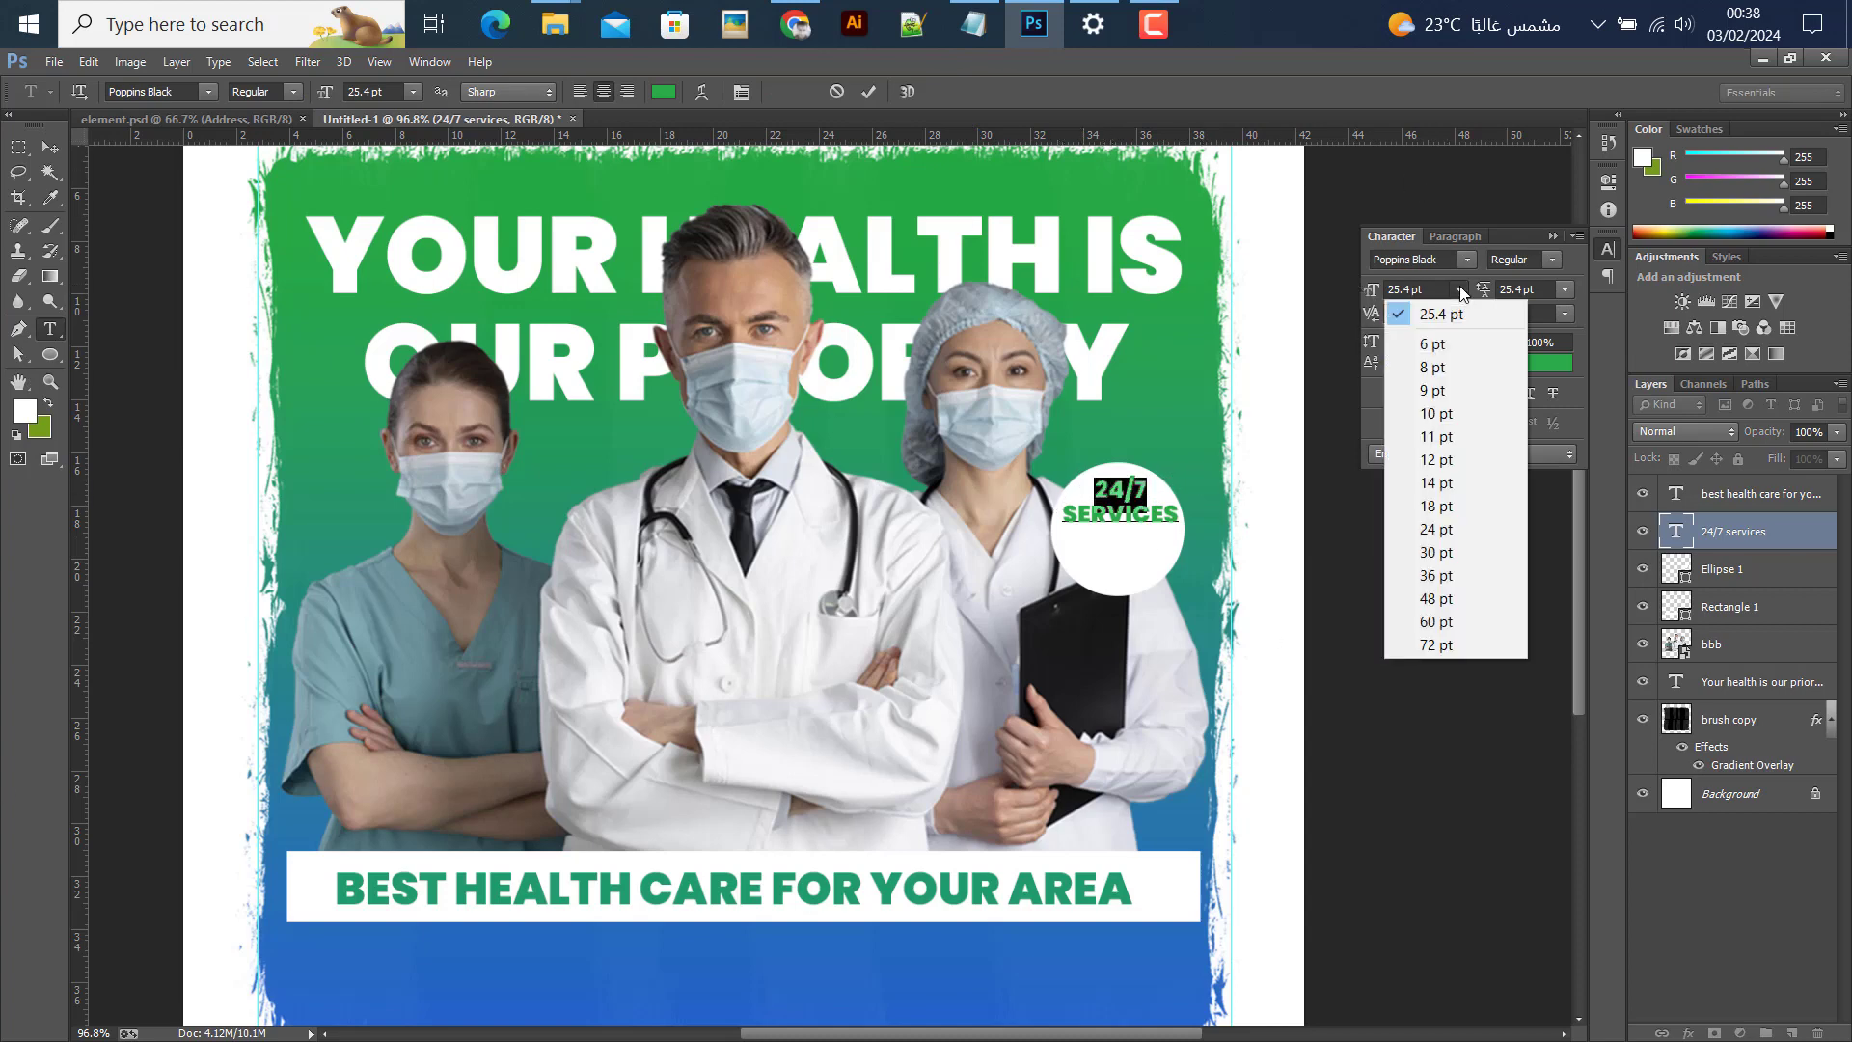
pyautogui.click(1431, 600)
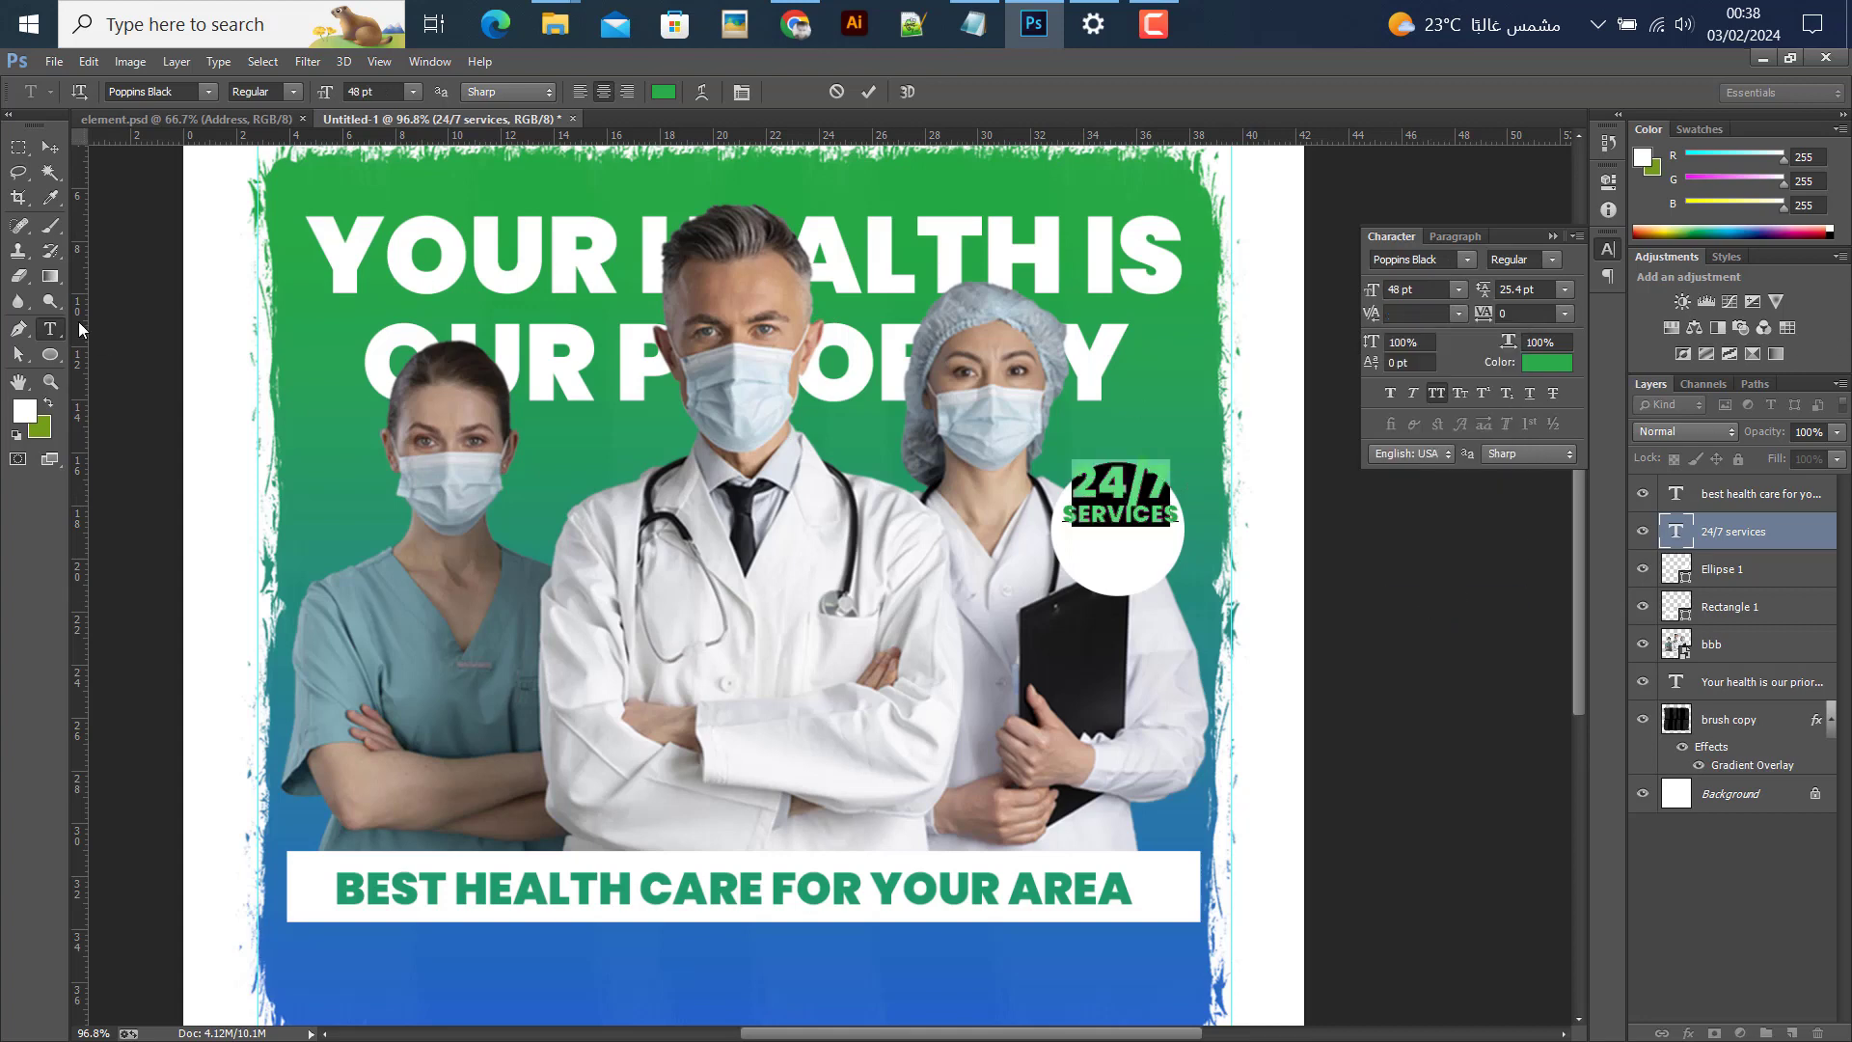
# Move the "24/7 services" text down within the circle and scale it to about 89%
pyautogui.click(50, 147)
pyautogui.moveTo(1142, 512); pyautogui.dragTo(1146, 543)
pyautogui.hotkey('ctrl', 't')
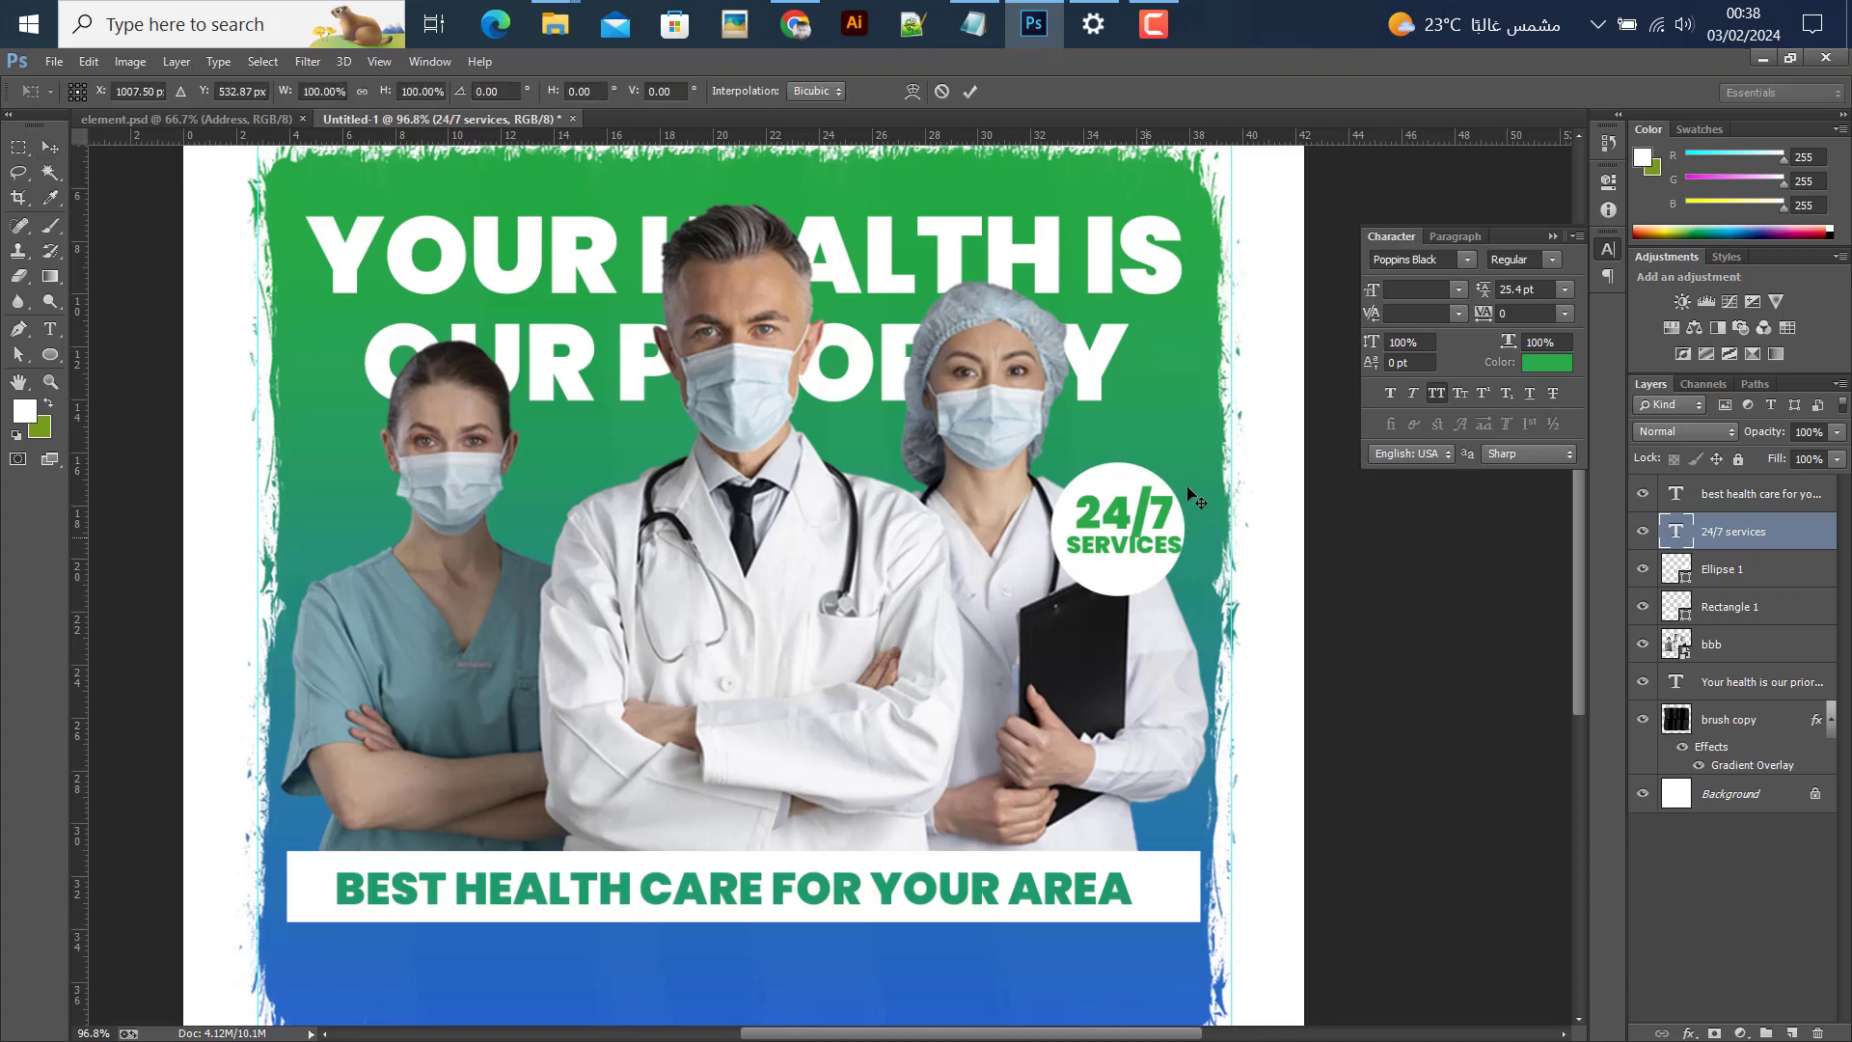
pyautogui.moveTo(1185, 481); pyautogui.dragTo(1179, 489)
pyautogui.press('Return')
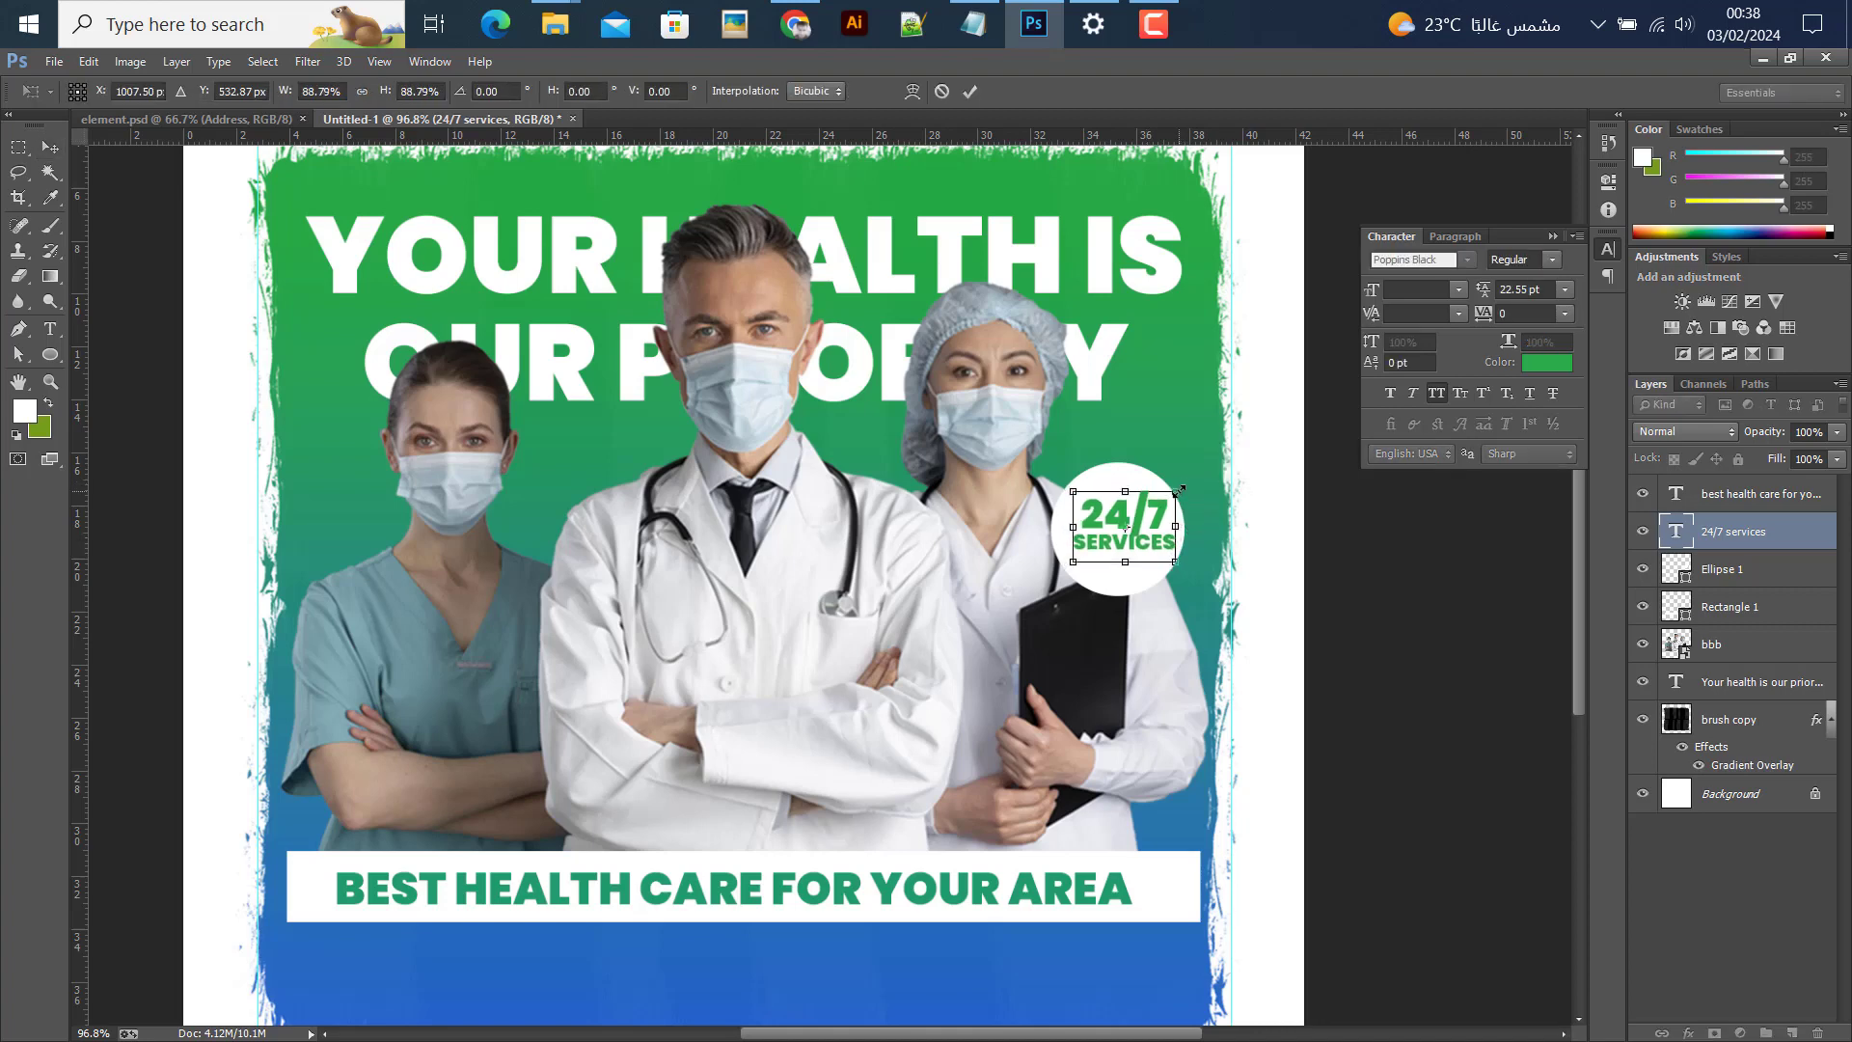
# Nudge the "24/7 services" text slightly left and down to centre it in the white circle
pyautogui.hotkey('shift', 'Left')
pyautogui.press('Down')
pyautogui.press('Down')
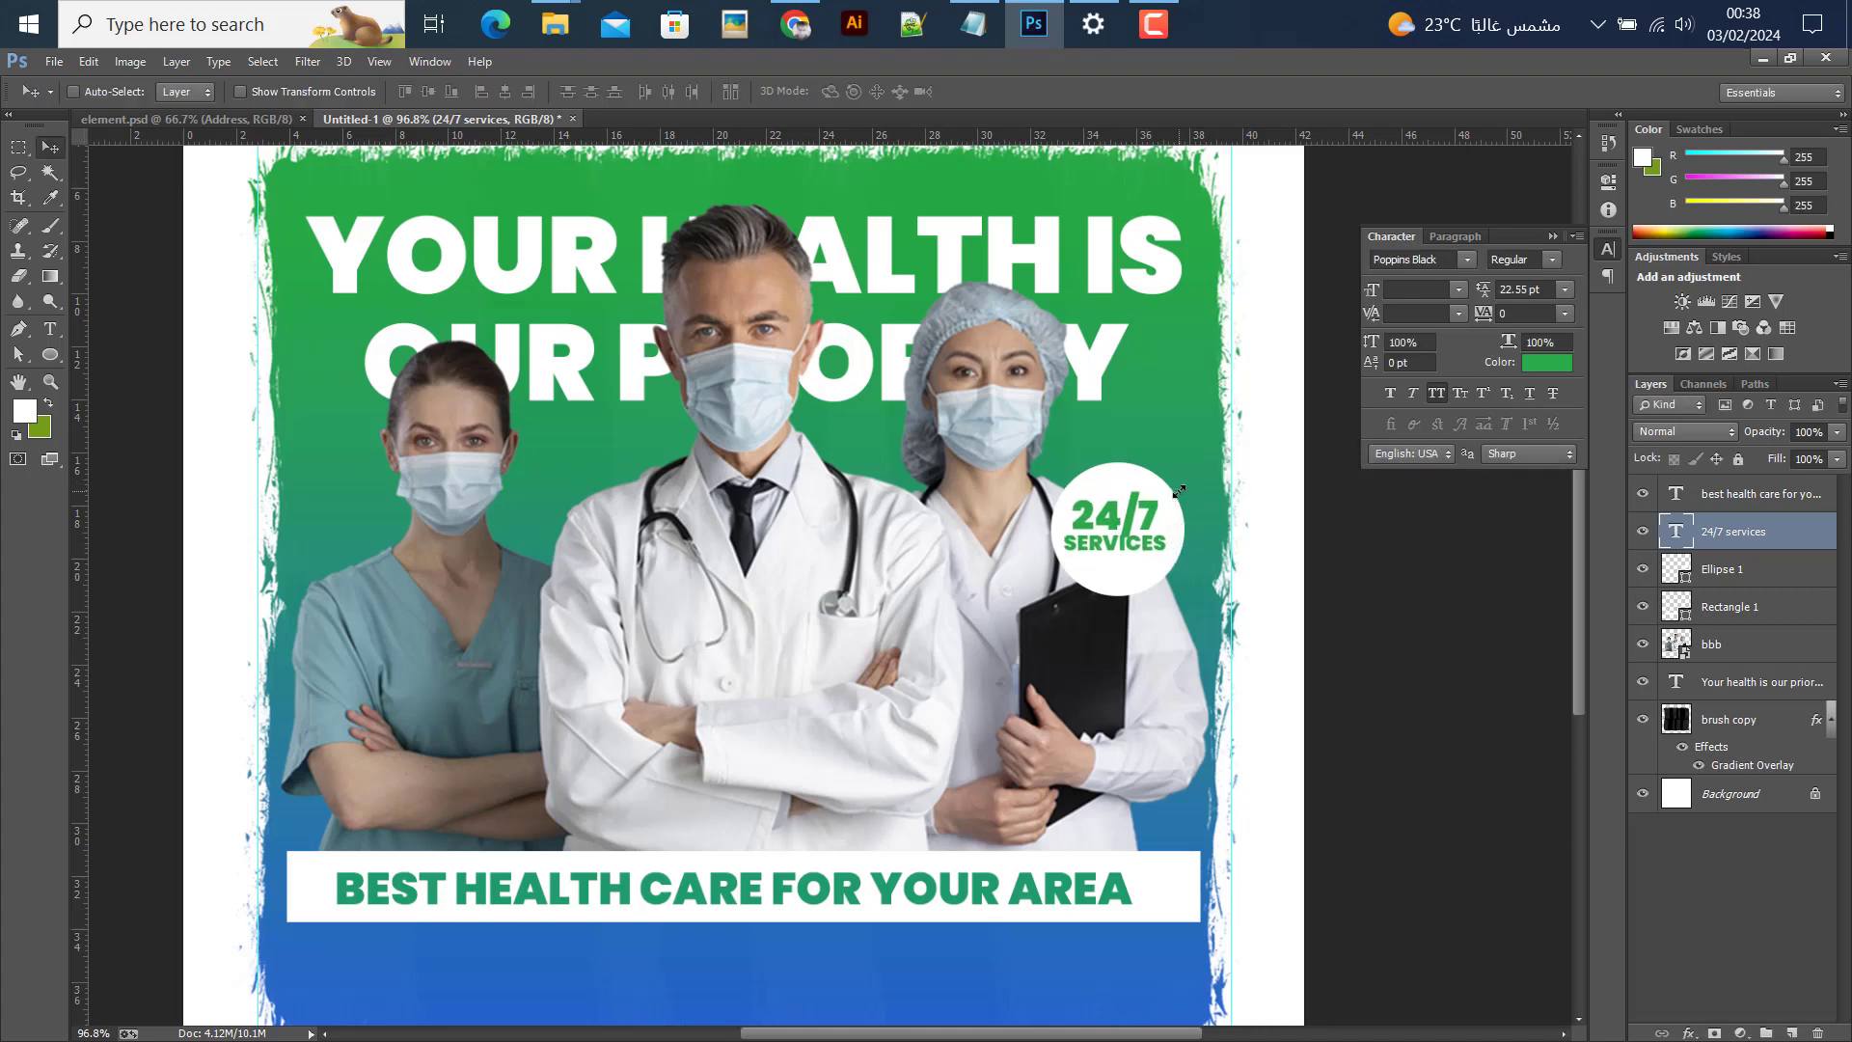
pyautogui.press('Right')
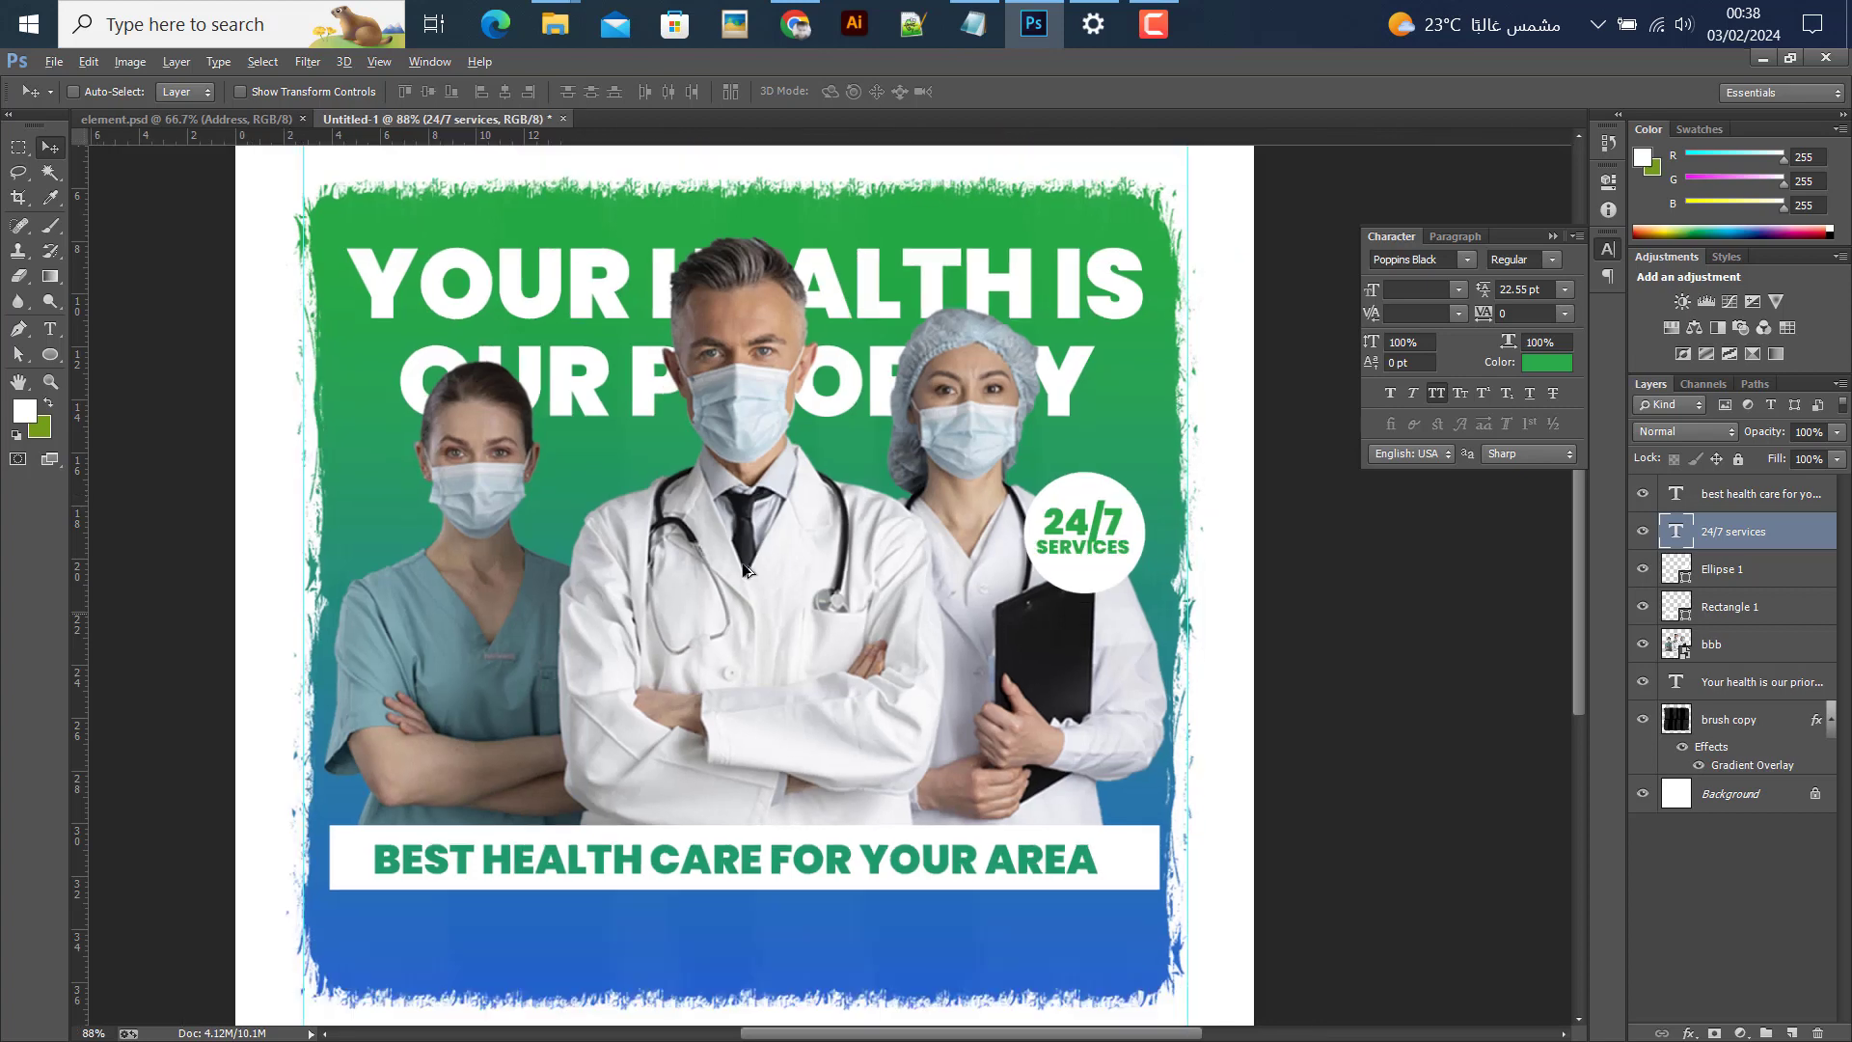
# Add a text line reading "call me :" followed by the contact phone number in the blue area below the white strip
pyautogui.scroll(-2, 1091, 502)
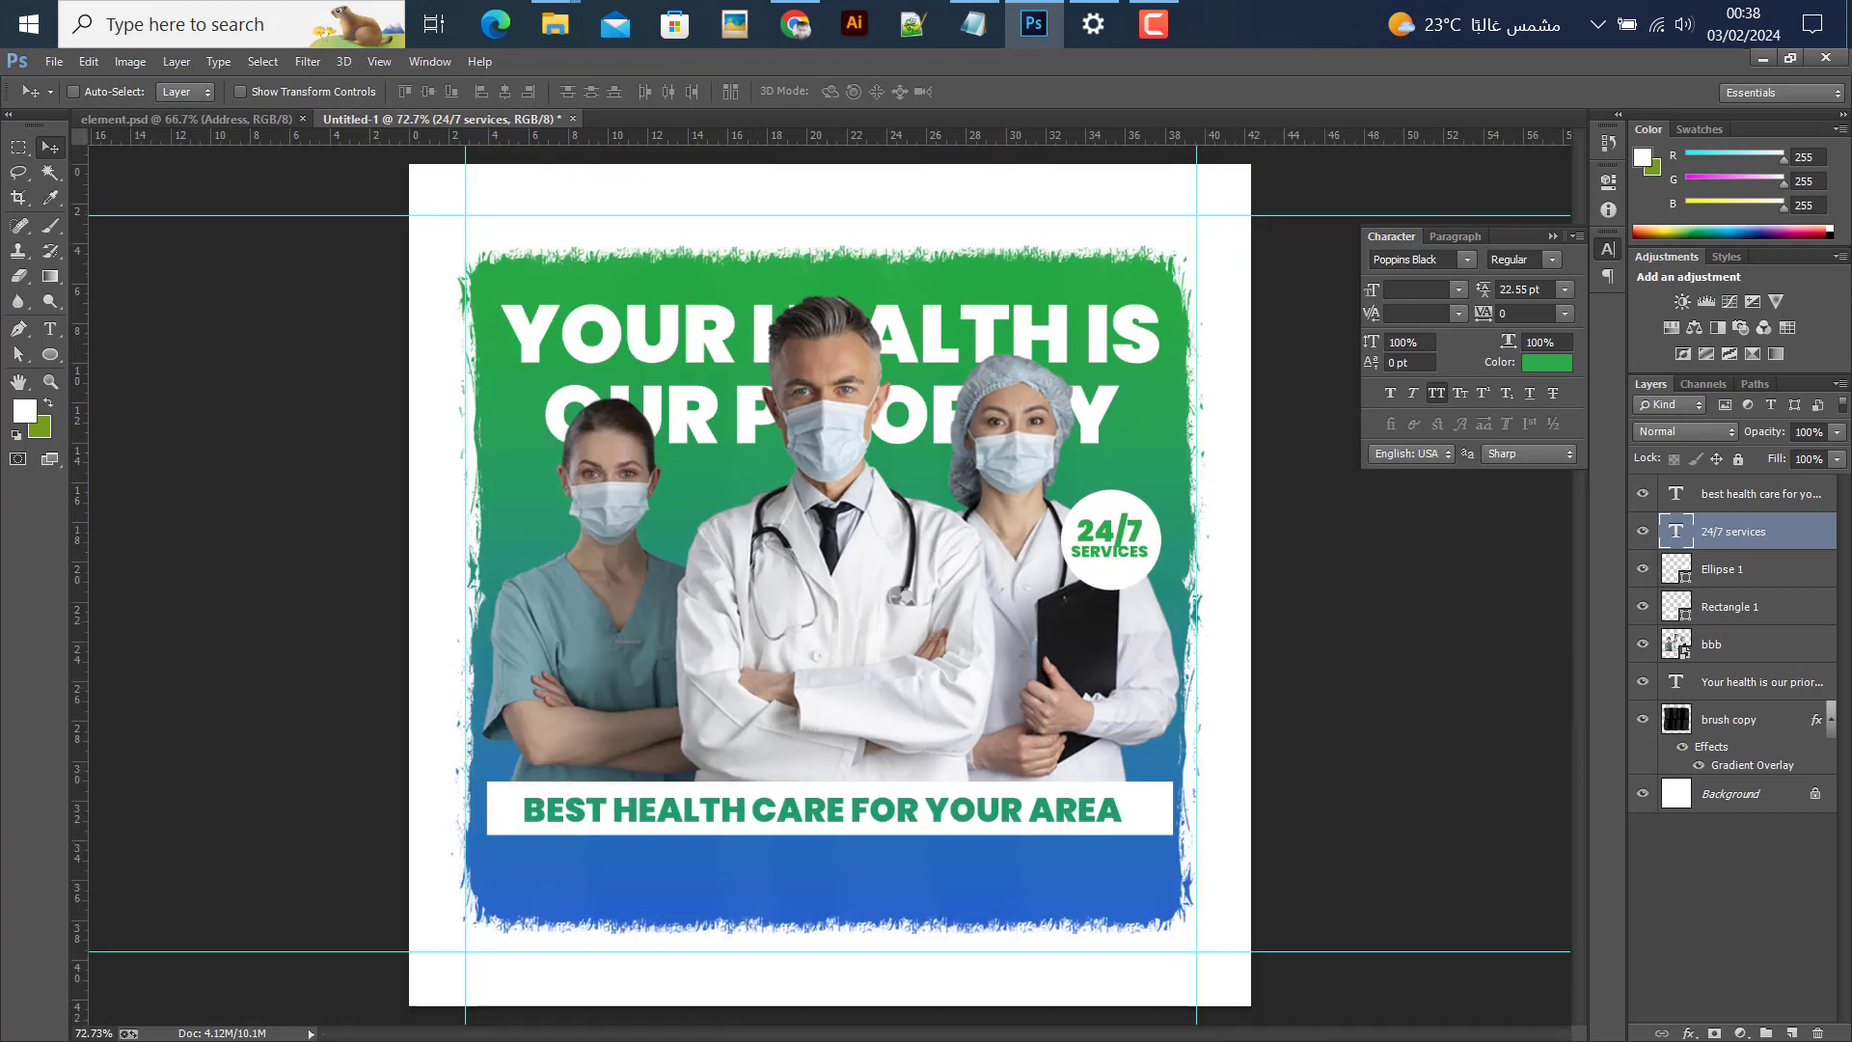
pyautogui.scroll(-1, 637, 387)
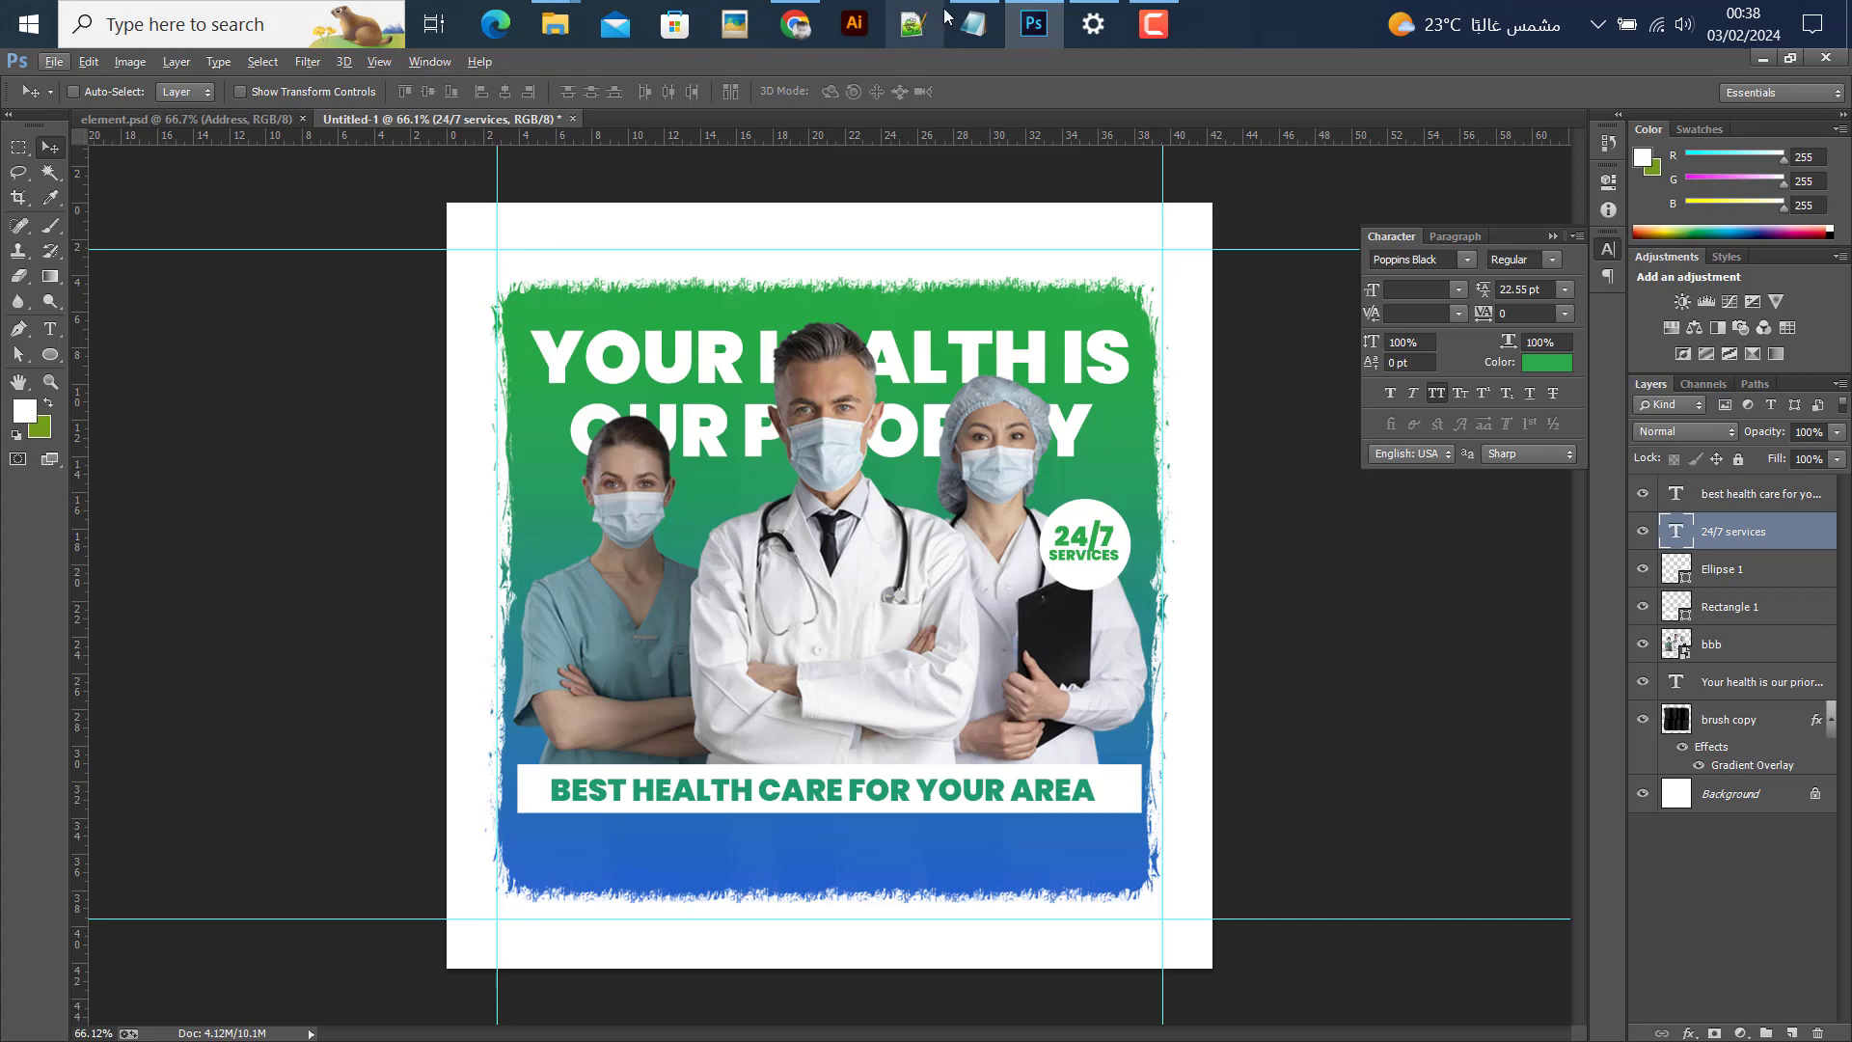
pyautogui.click(49, 332)
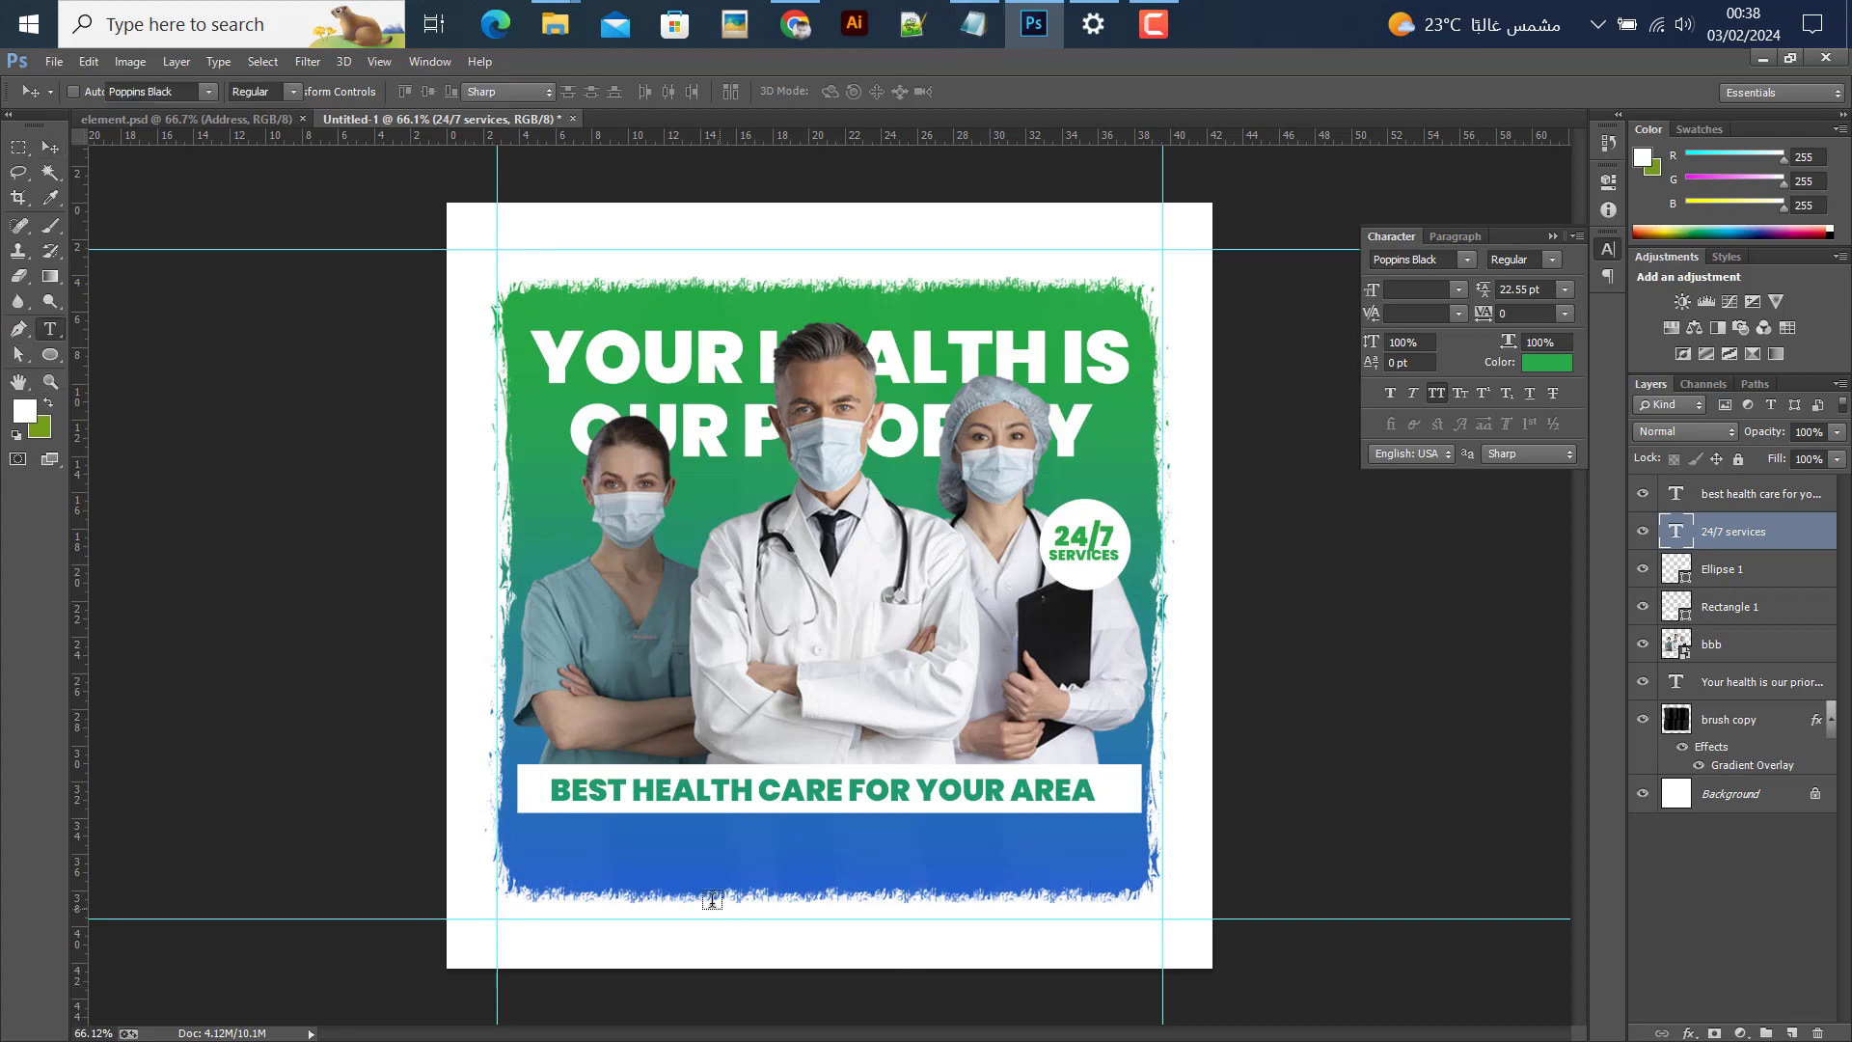
pyautogui.click(642, 863)
pyautogui.write('C')
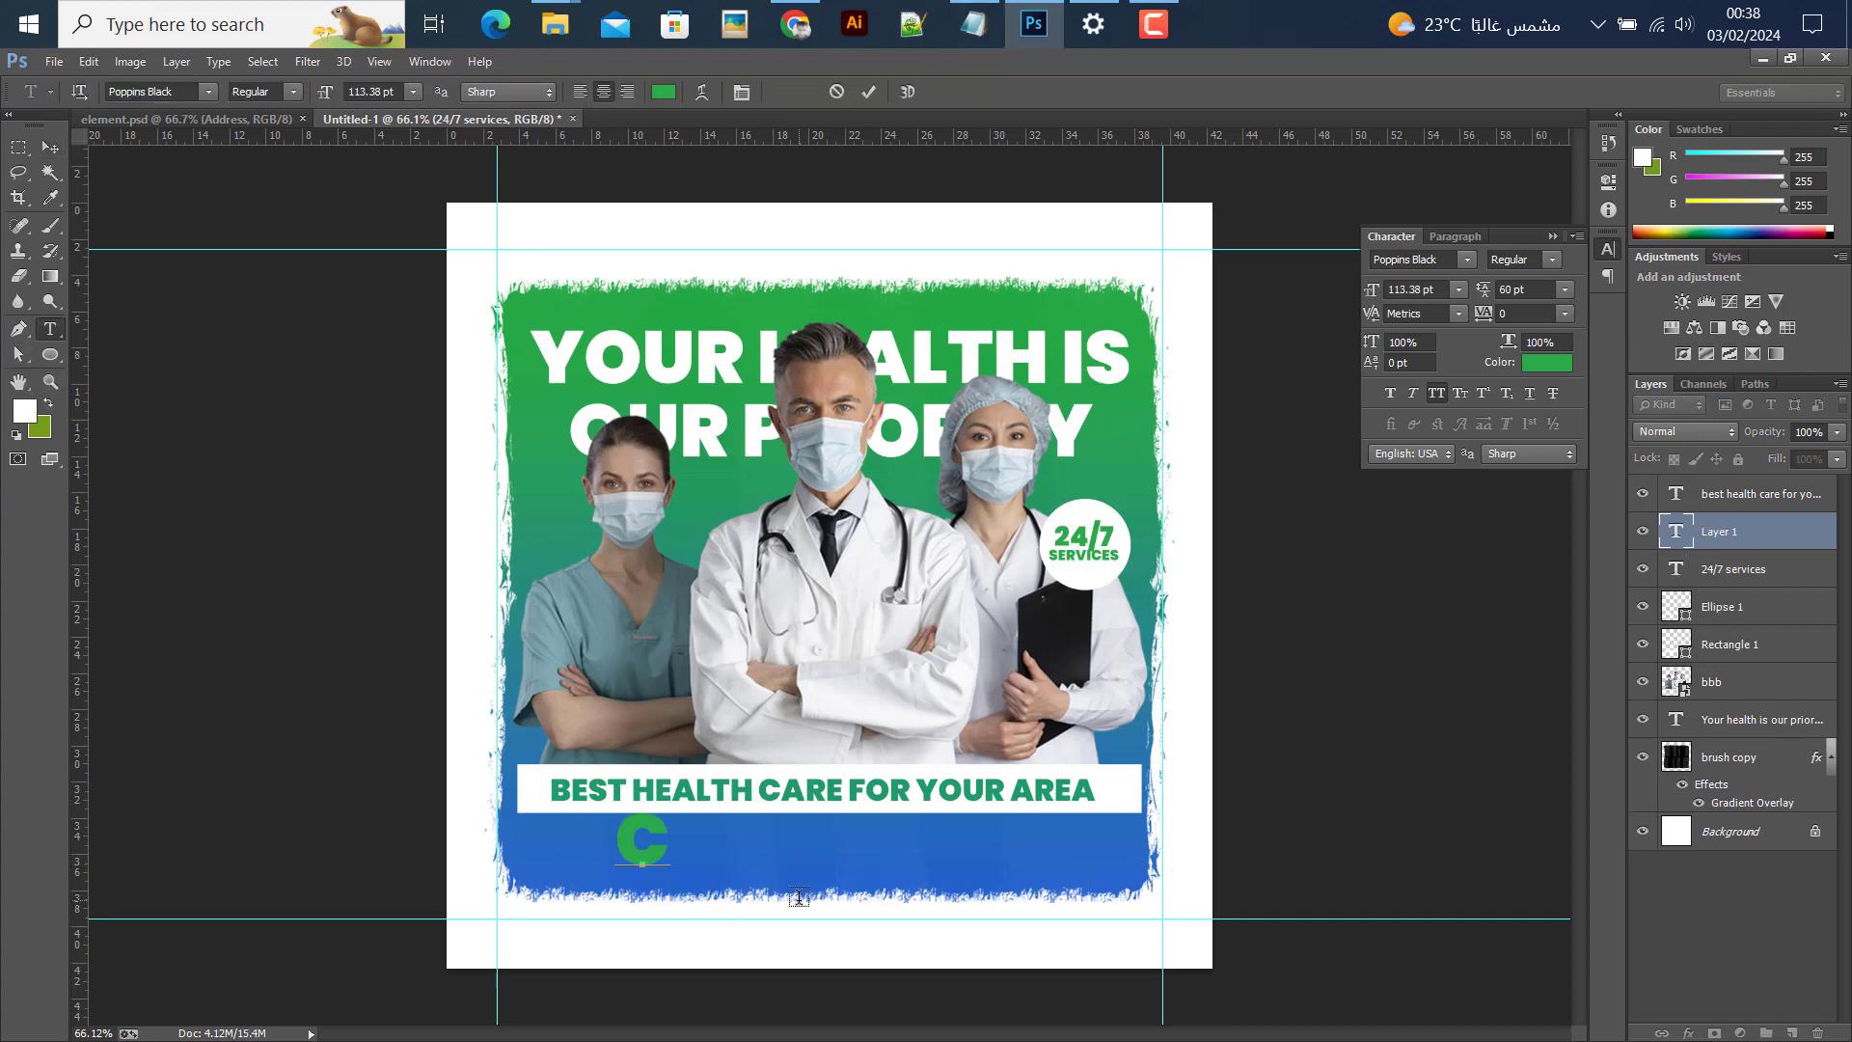
pyautogui.write('ALL ME @')
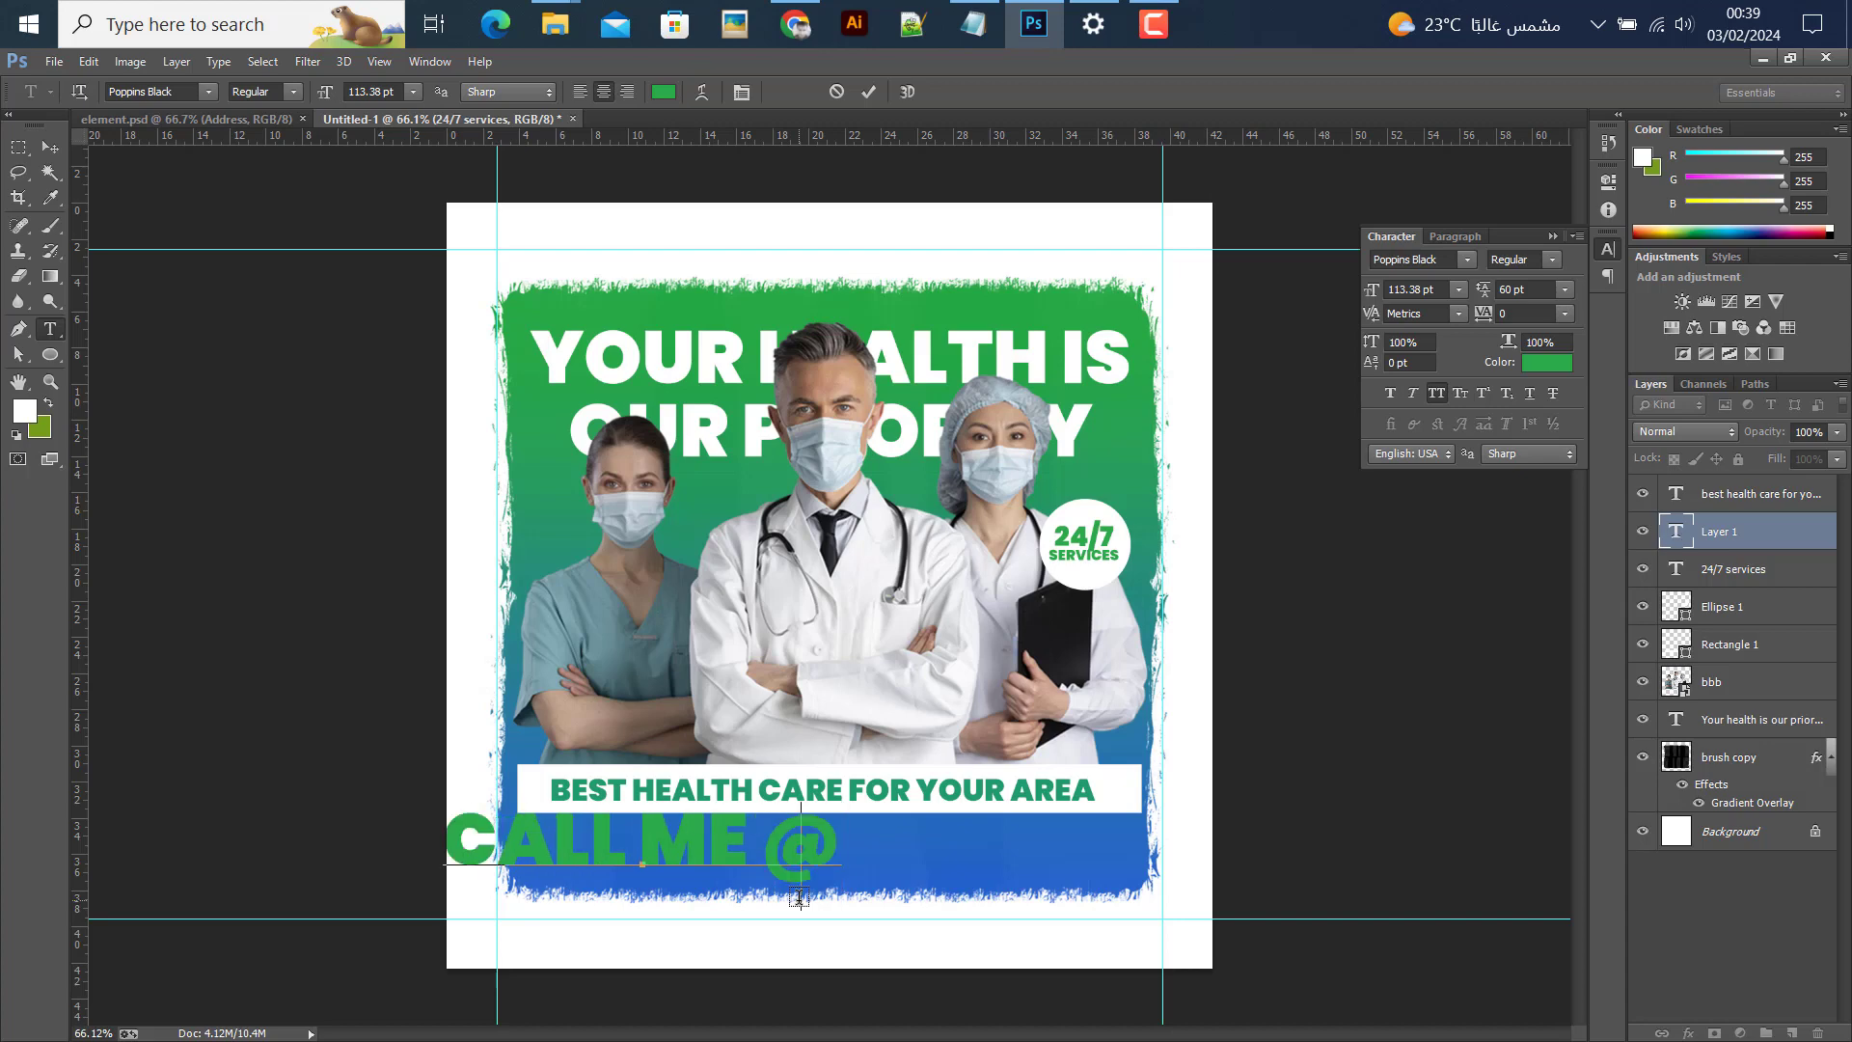
pyautogui.press('BackSpace')
pyautogui.press('BackSpace')
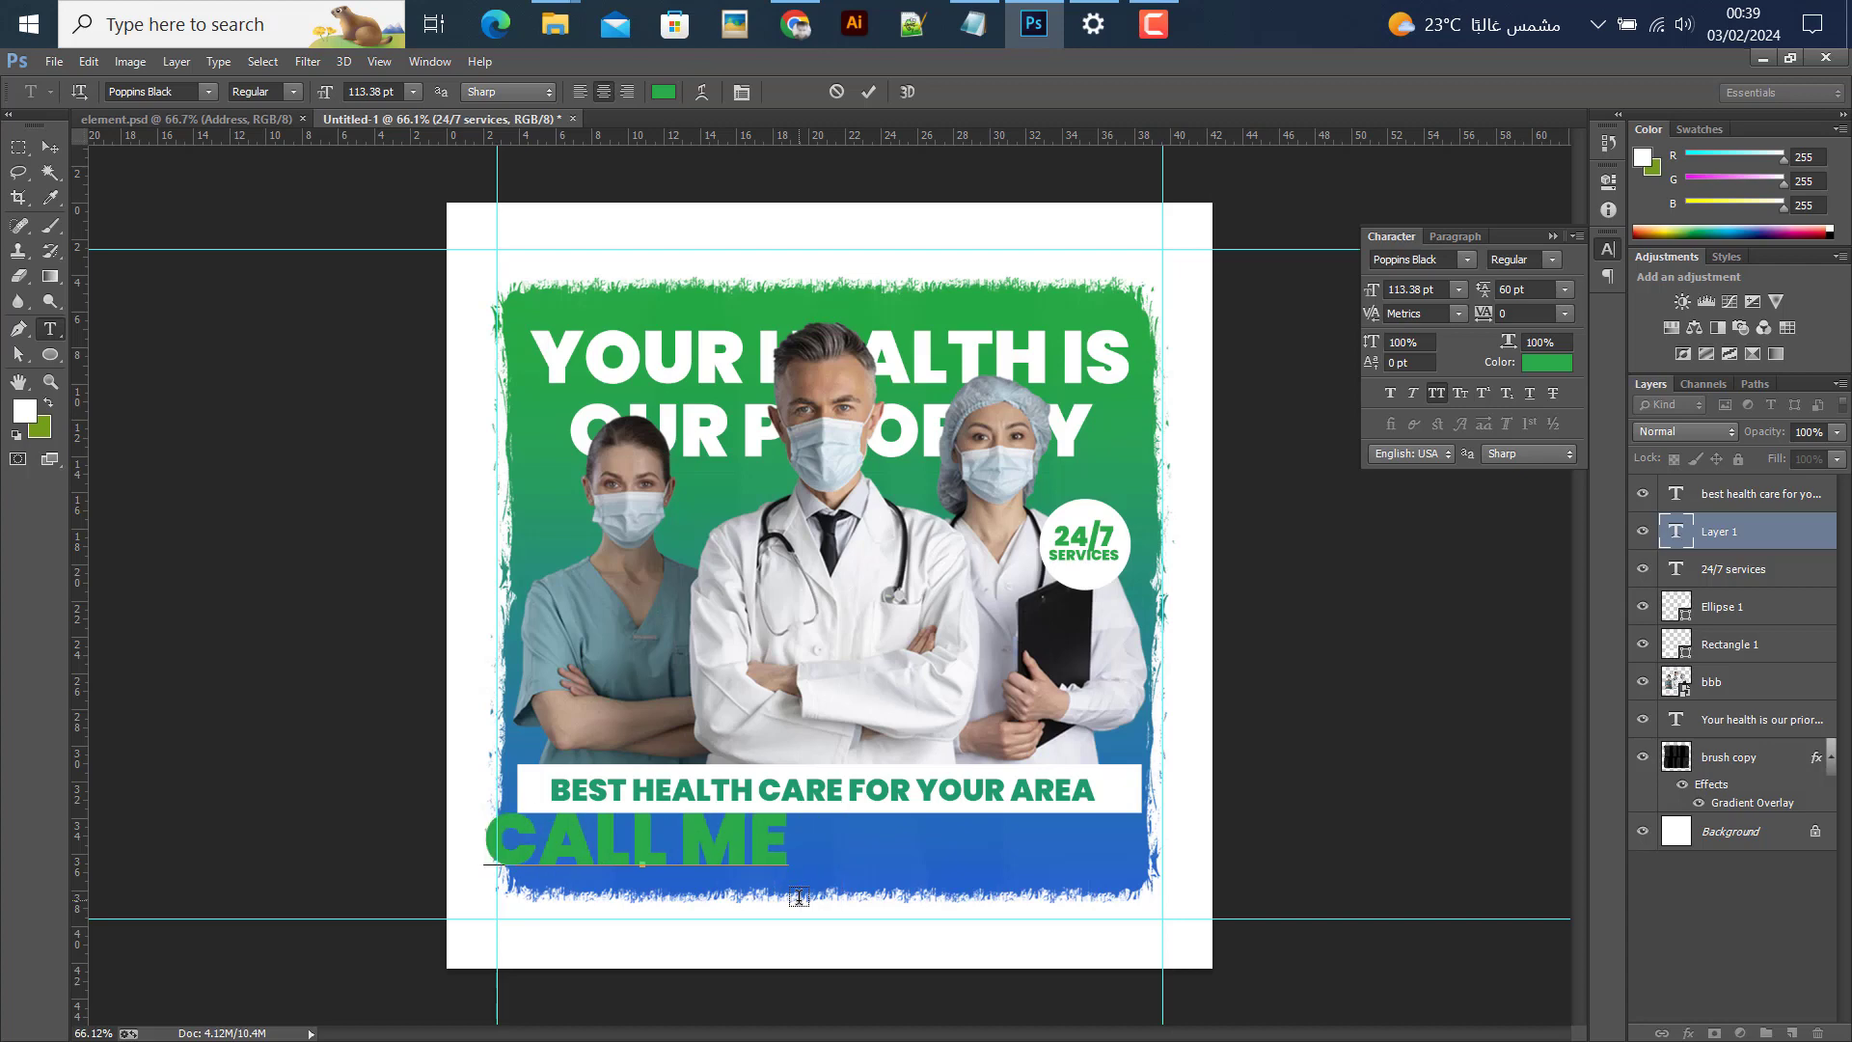
pyautogui.write(': 000 123 456 7890')
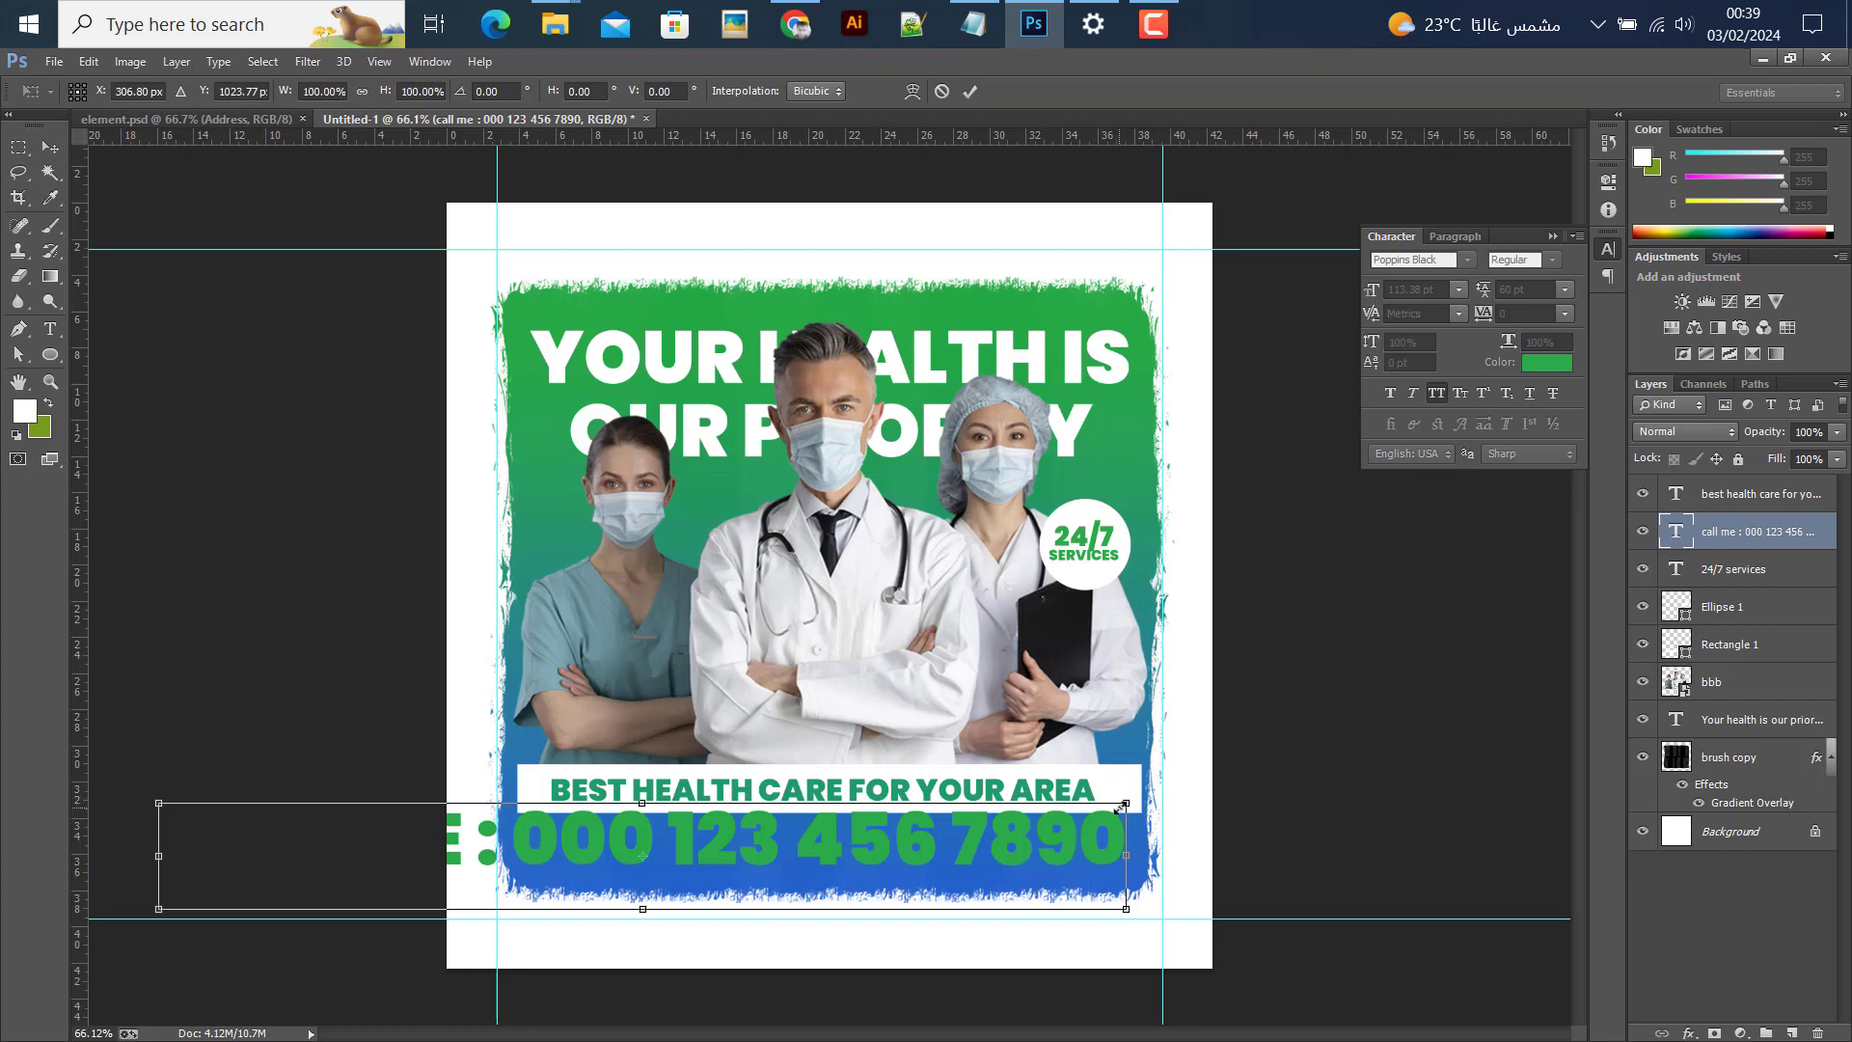
# Scale the "call me" line to about 33%, make it white and centre it horizontally below the white strip
pyautogui.moveTo(1123, 802); pyautogui.dragTo(770, 854)
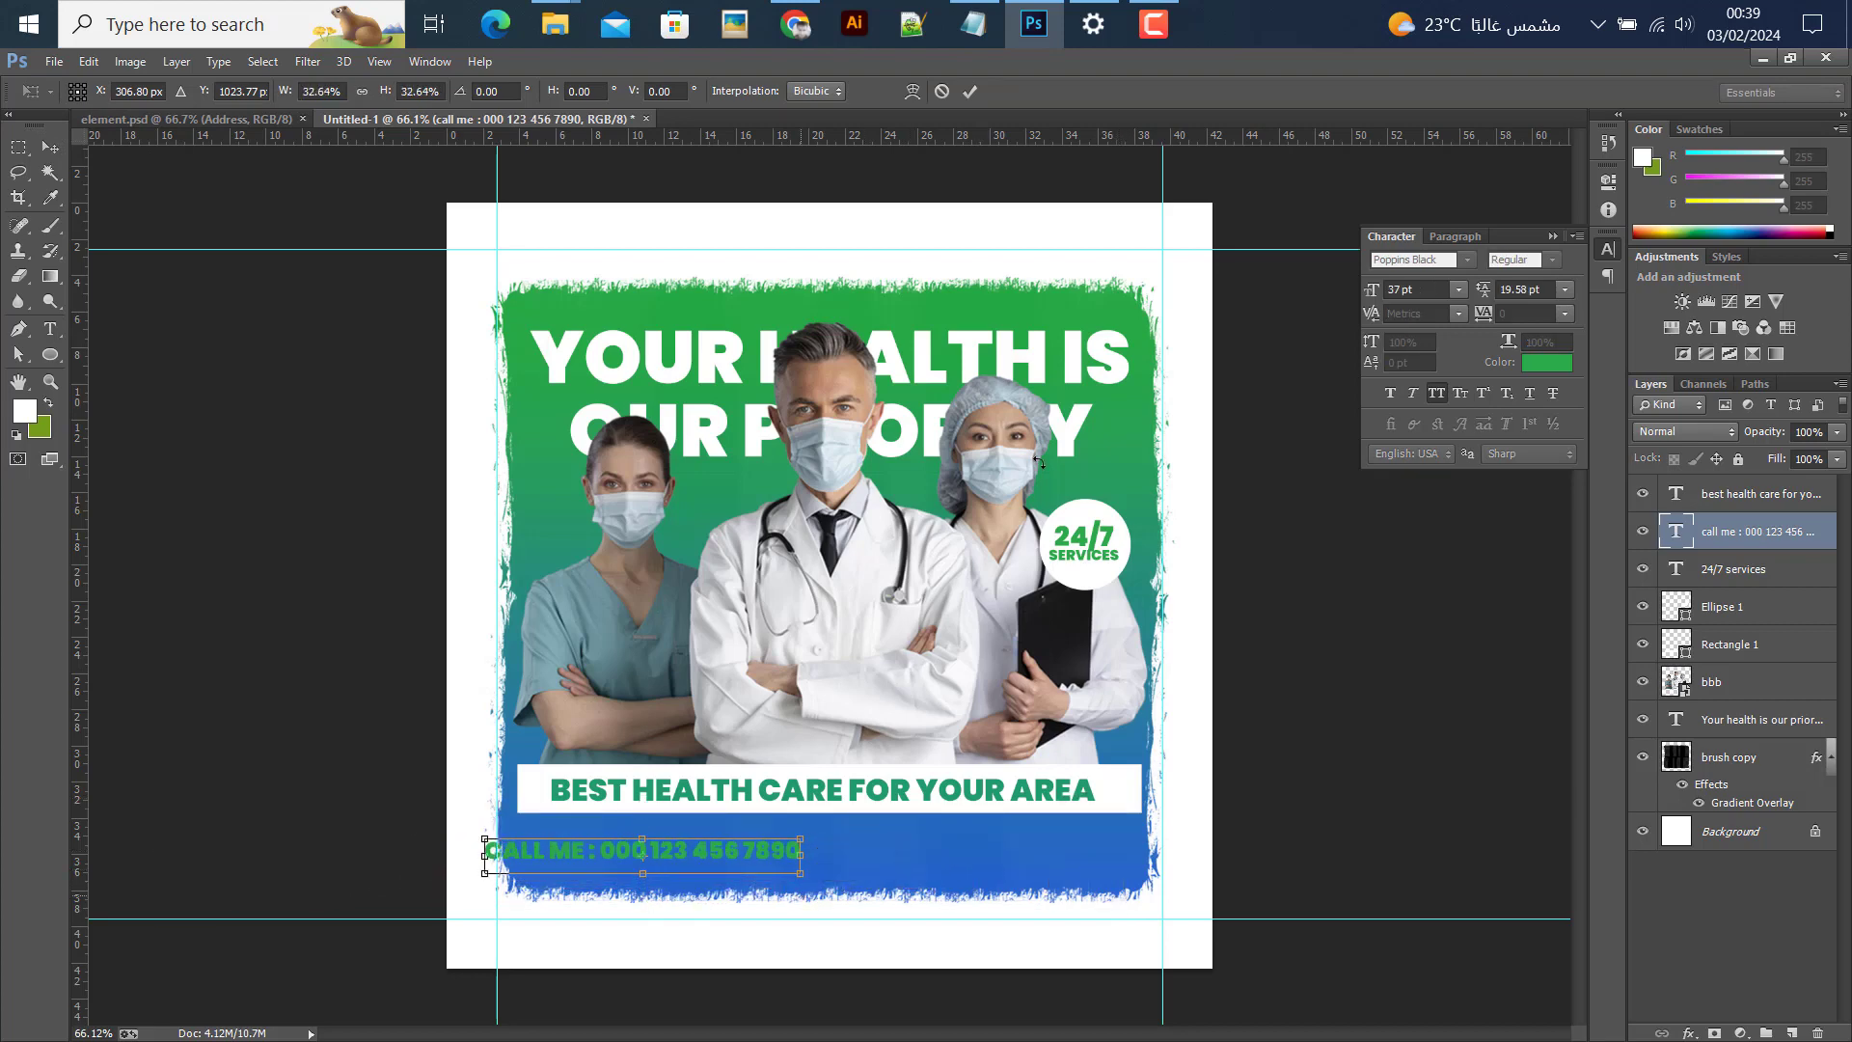
pyautogui.click(969, 94)
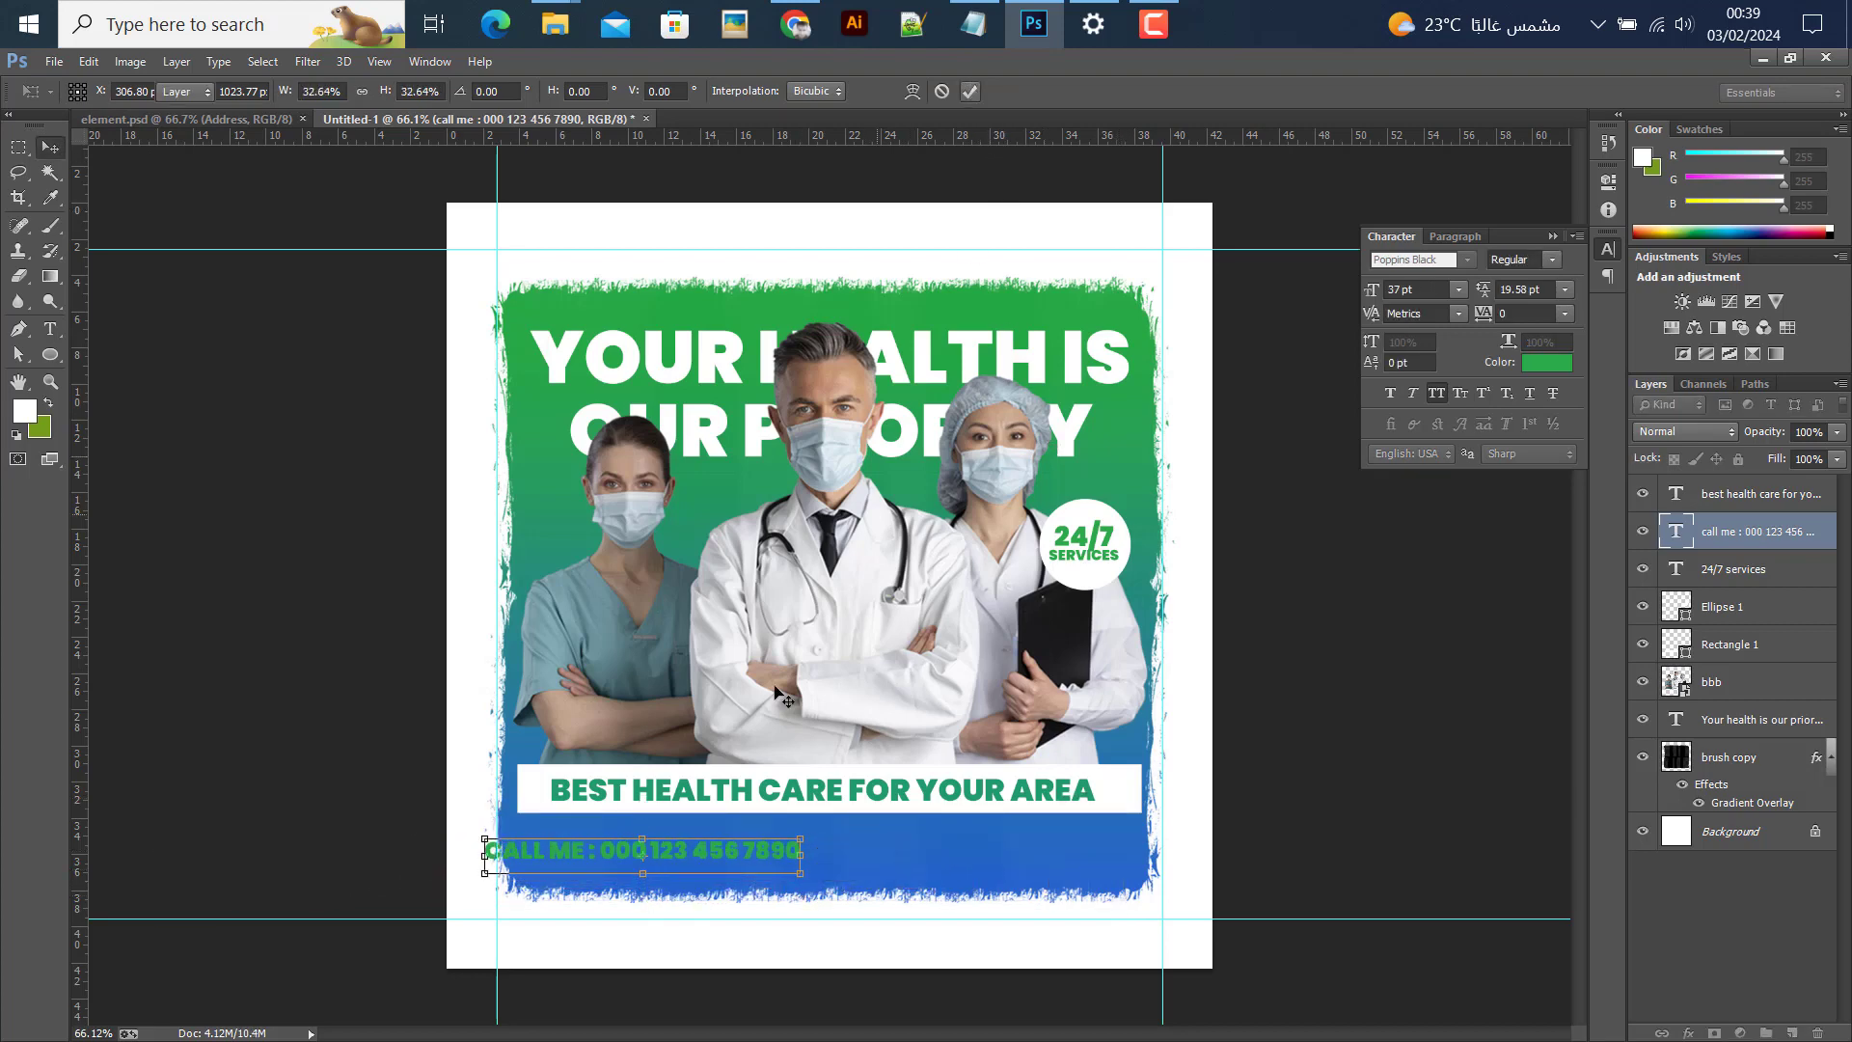
pyautogui.moveTo(807, 842); pyautogui.dragTo(974, 801)
pyautogui.click(505, 94)
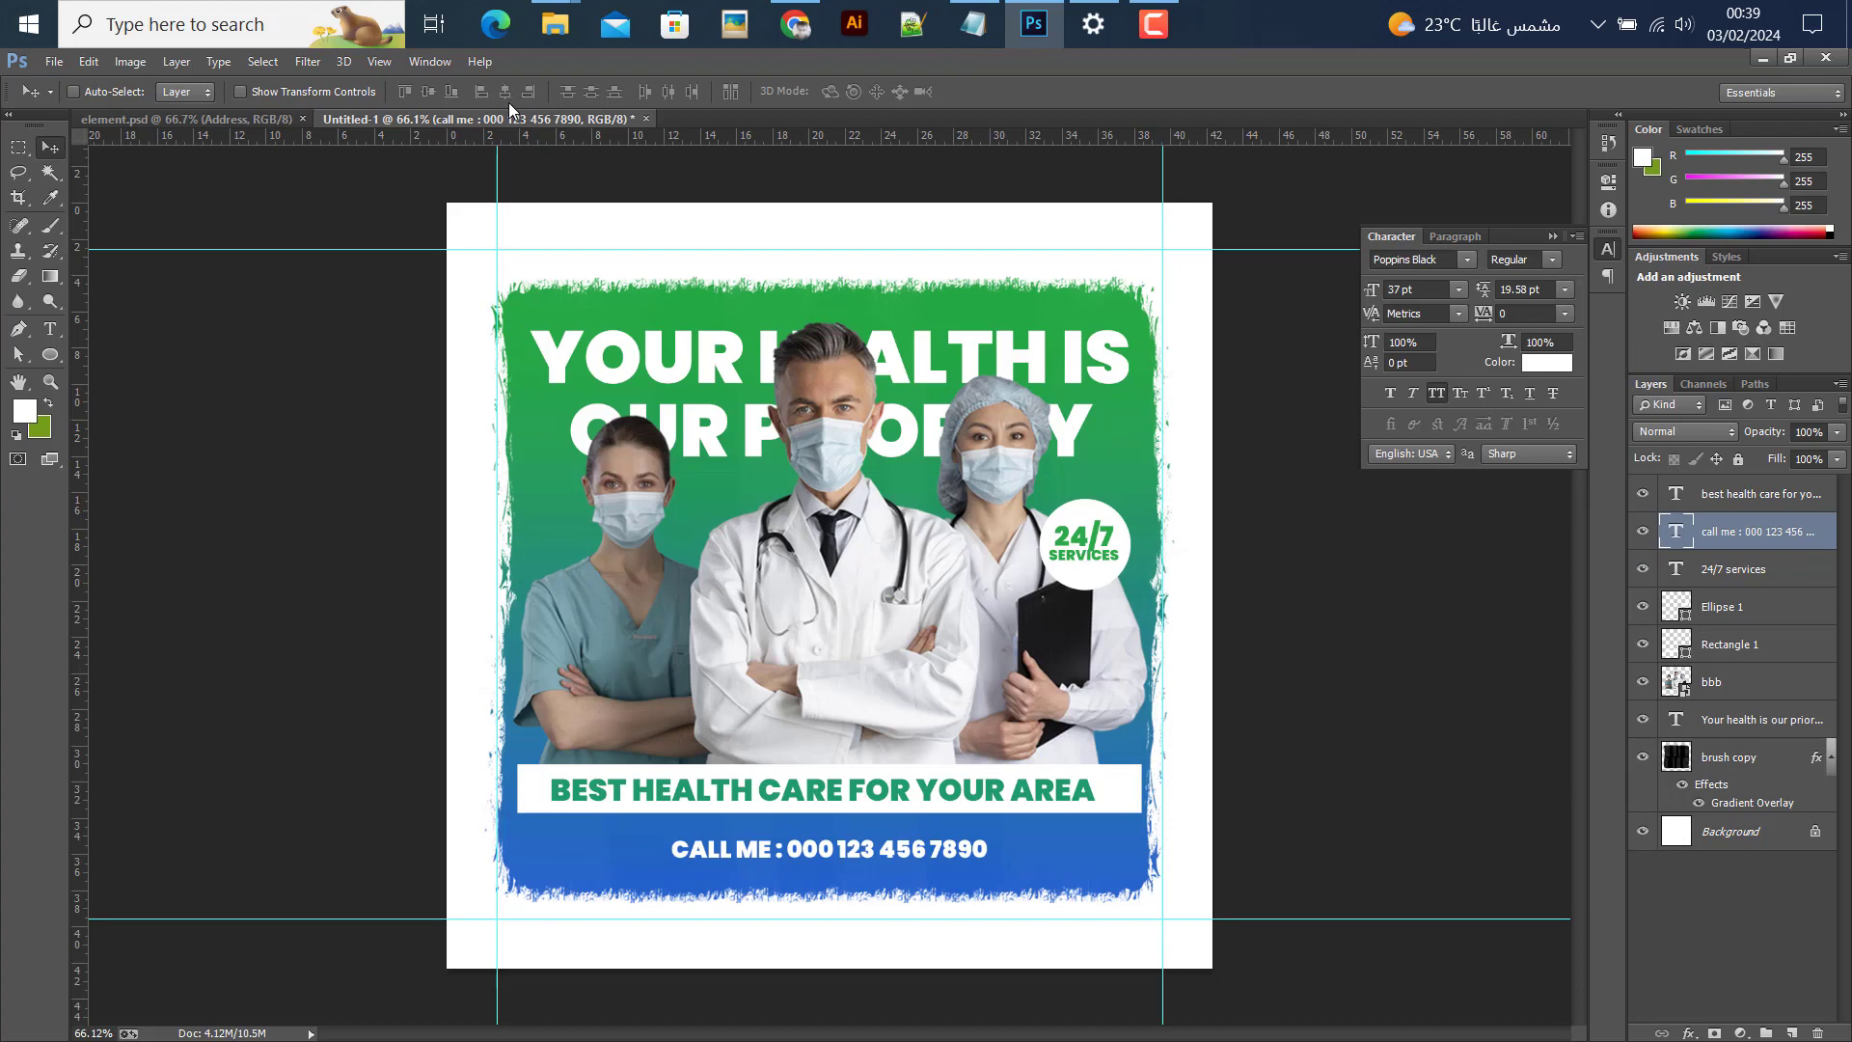
# Enlarge the white "call me" line slightly about its centre
pyautogui.hotkey('ctrl', 't')
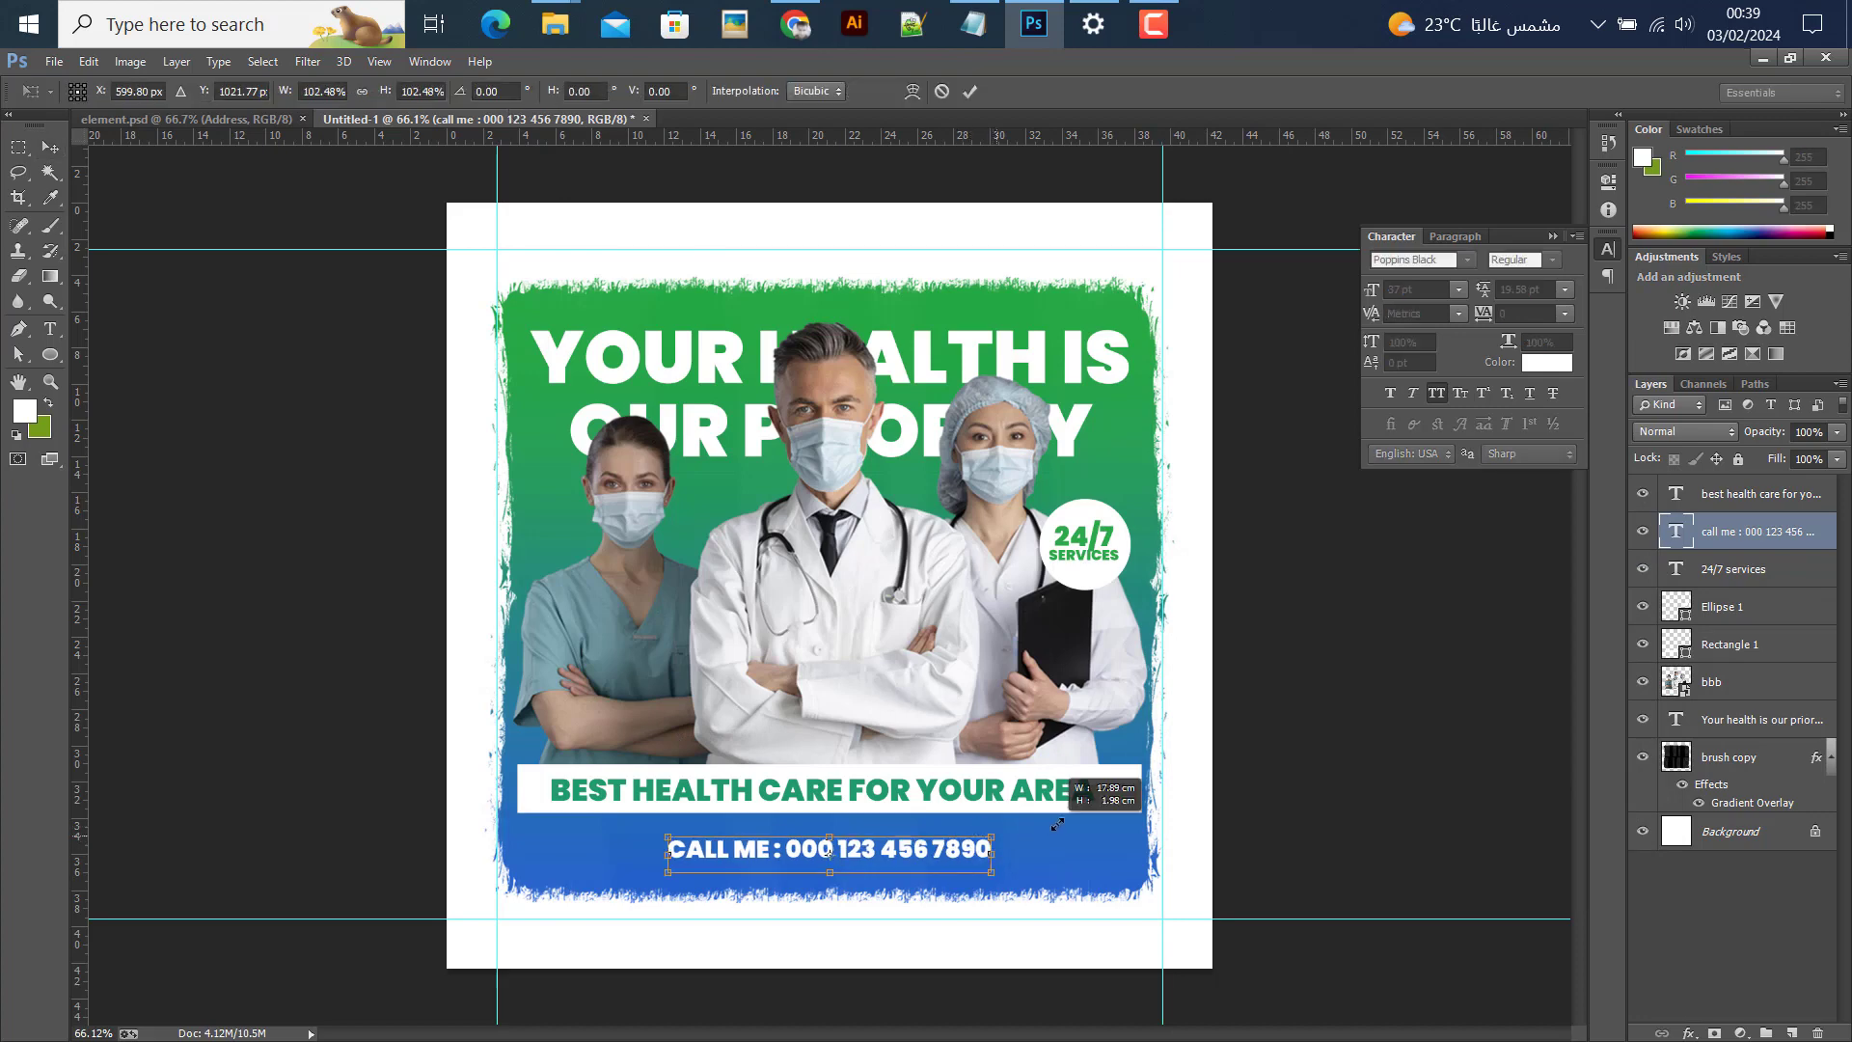